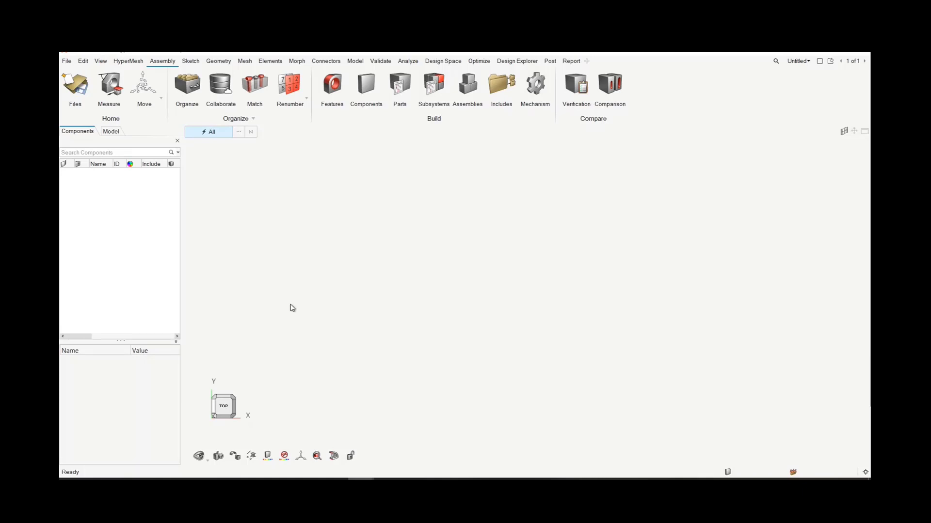
Open the HyperMesh model file MESH-DYNAMIC-REMESH_geomOnly from the week2_2DMeshingTools folder.
{"action": "left_click", "coordinate": [66, 62]}
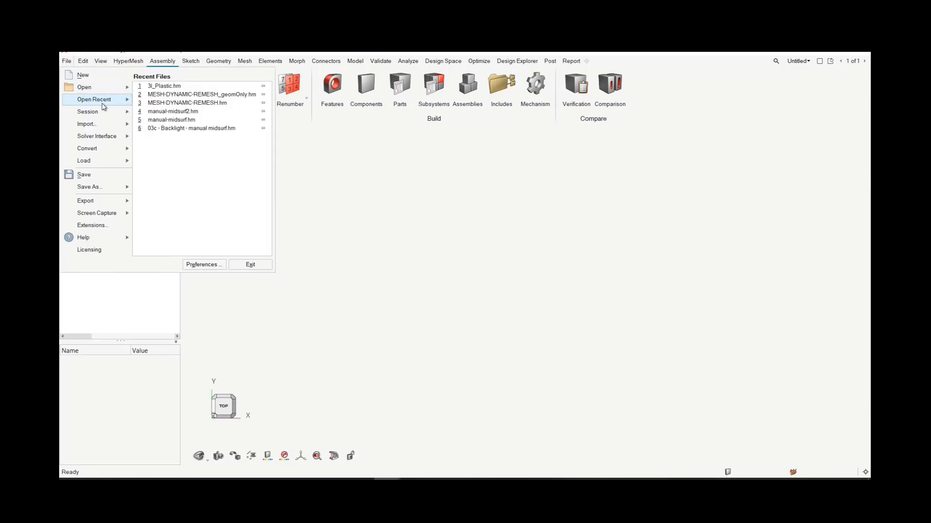
{"action": "mouse_move", "coordinate": [99, 90]}
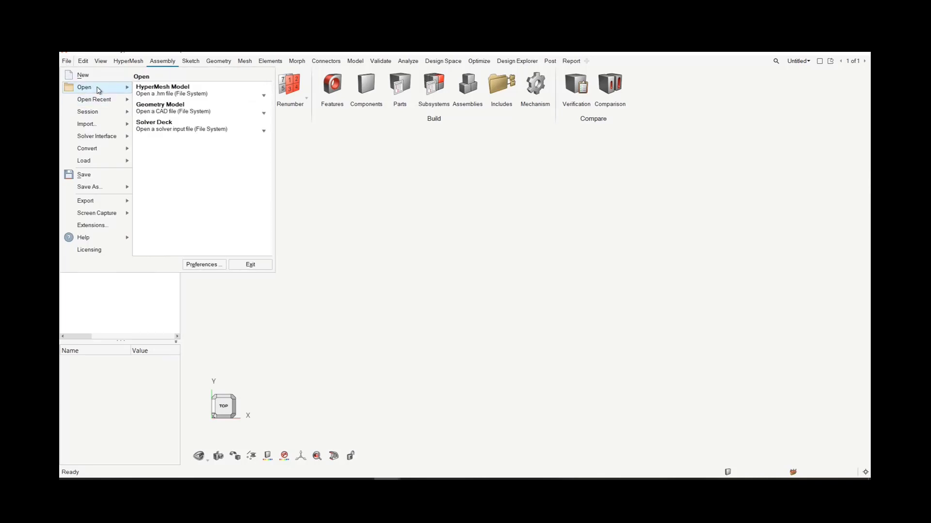
{"action": "left_click", "coordinate": [140, 92]}
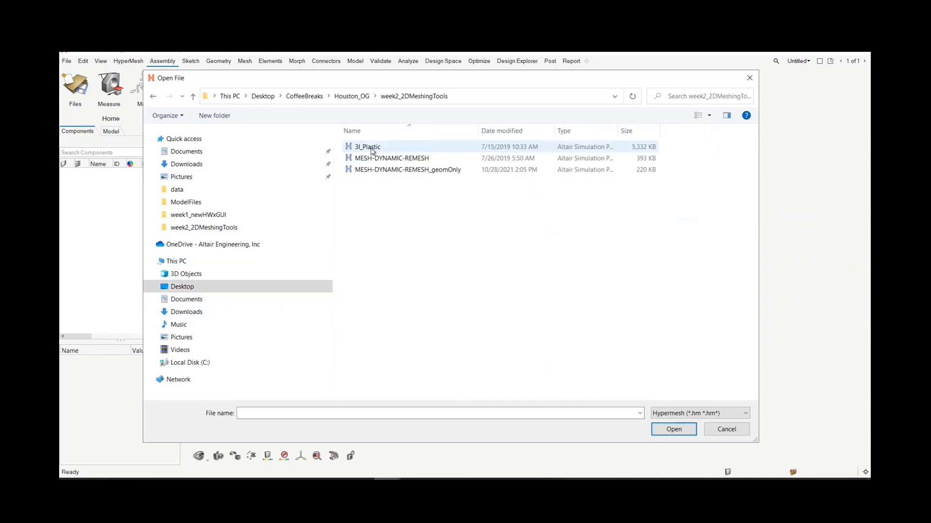
{"action": "left_click", "coordinate": [419, 171]}
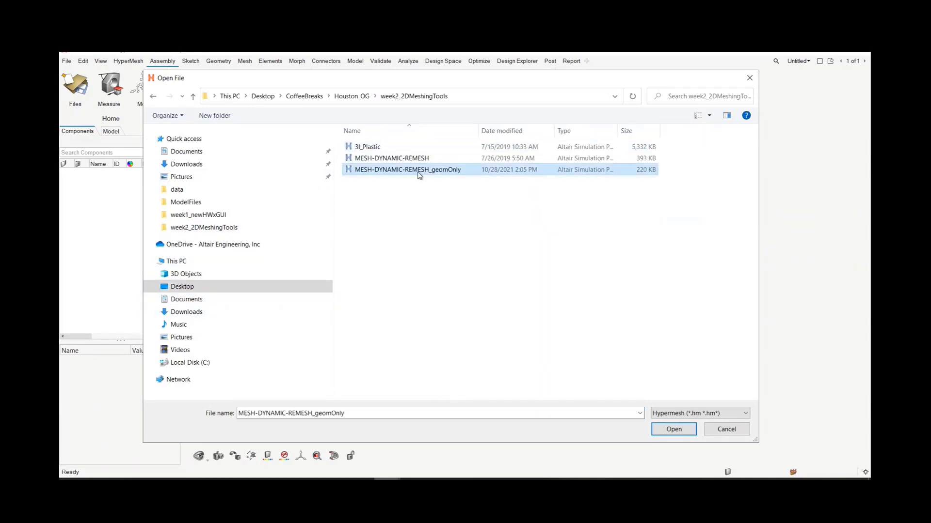
{"action": "left_click", "coordinate": [674, 430]}
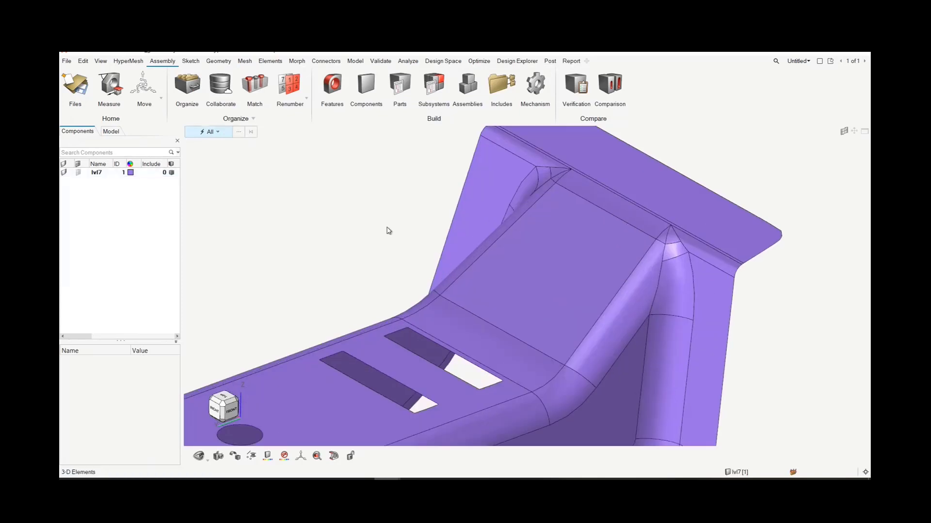
Examine the bracket geometry, especially the narrow surface strip between the end flange and its bend.
{"action": "scroll", "coordinate": [387, 231], "scroll_direction": "down", "scroll_amount": 5}
{"action": "right_click_drag", "start_coordinate": [548, 381], "coordinate": [648, 345]}
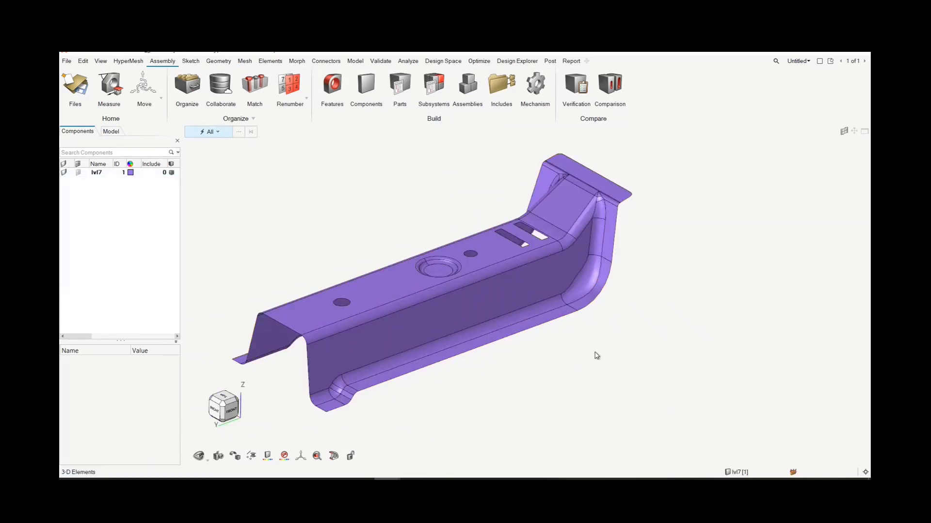
{"action": "middle_click_drag", "start_coordinate": [342, 220], "coordinate": [360, 348]}
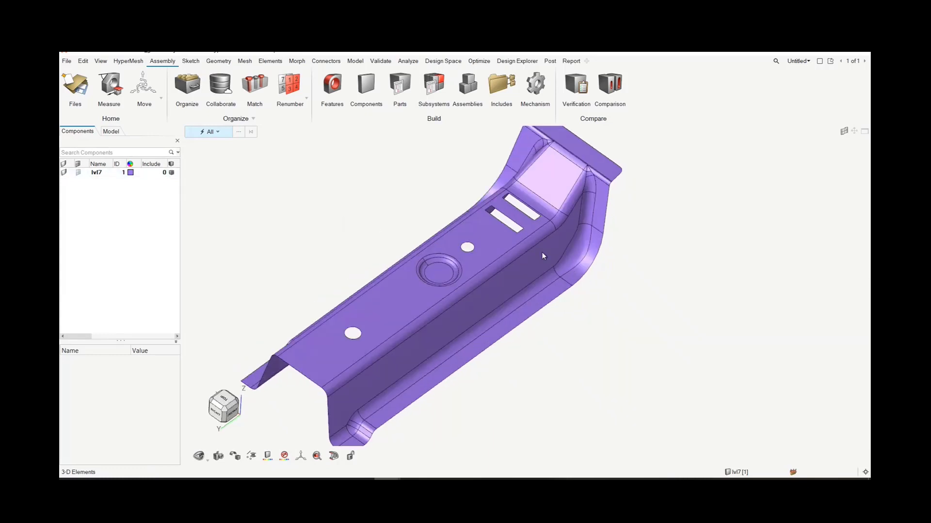
{"action": "scroll", "coordinate": [537, 210], "scroll_direction": "up", "scroll_amount": 2}
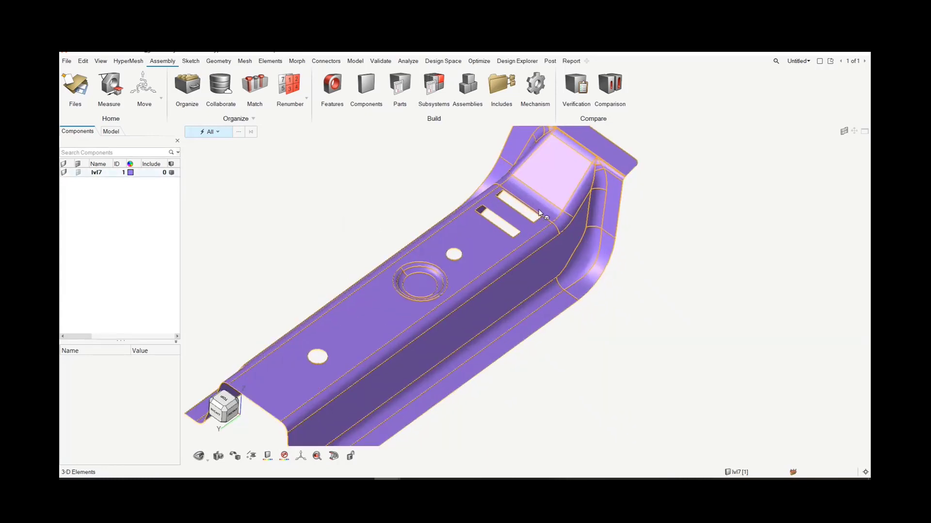
{"action": "scroll", "coordinate": [539, 213], "scroll_direction": "up", "scroll_amount": 8}
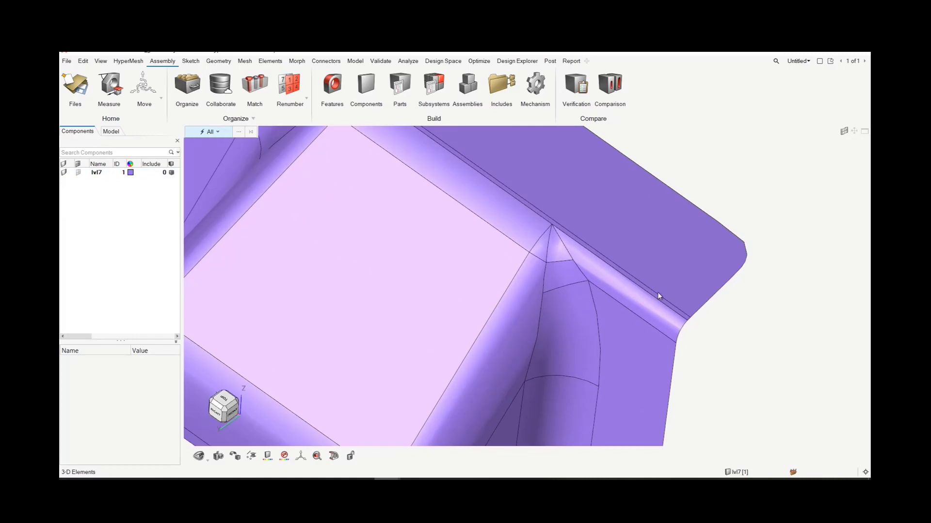
{"action": "scroll", "coordinate": [657, 292], "scroll_direction": "down", "scroll_amount": 3}
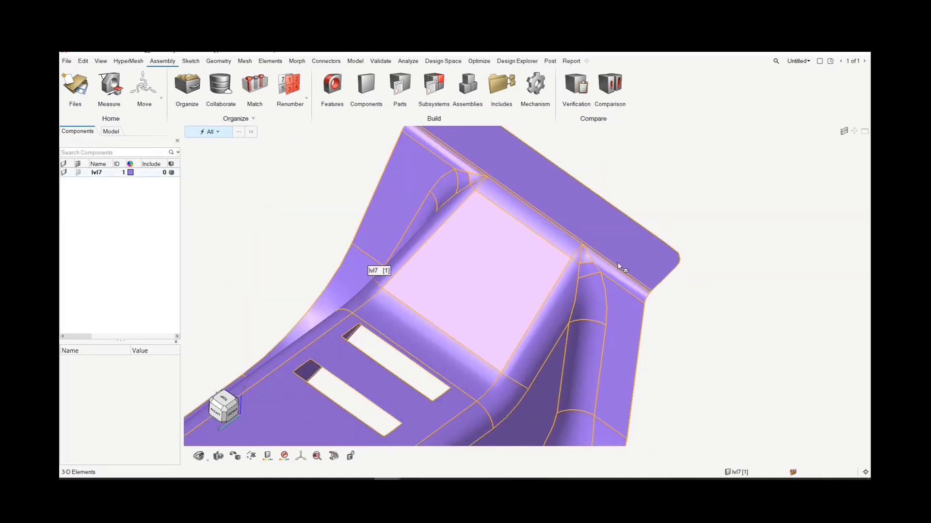
{"action": "scroll", "coordinate": [630, 291], "scroll_direction": "up", "scroll_amount": 3}
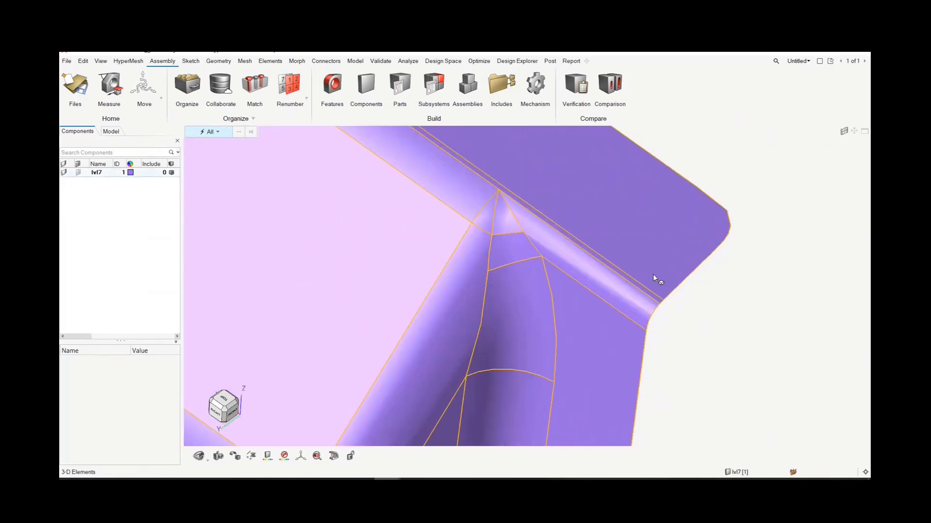
{"action": "scroll", "coordinate": [662, 290], "scroll_direction": "up", "scroll_amount": 3}
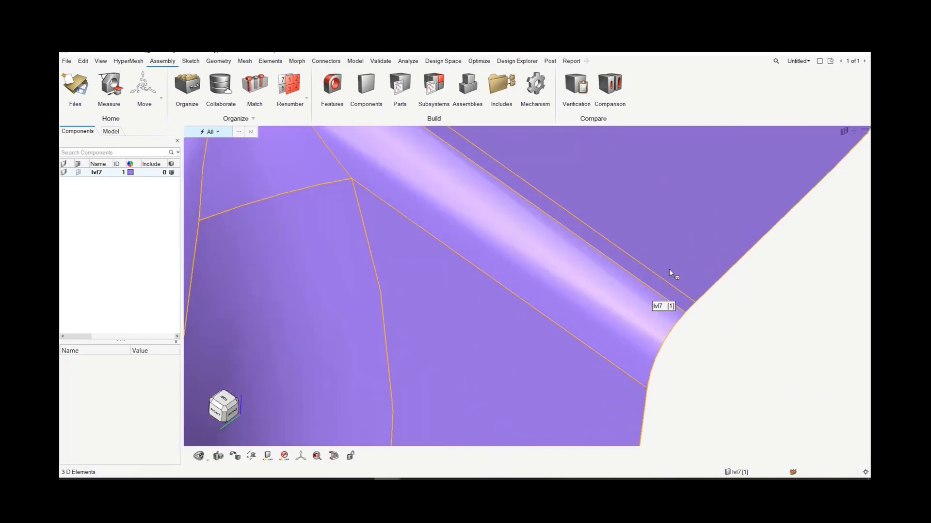
{"action": "scroll", "coordinate": [669, 269], "scroll_direction": "down", "scroll_amount": 5}
{"action": "right_click_drag", "start_coordinate": [704, 293], "coordinate": [703, 272]}
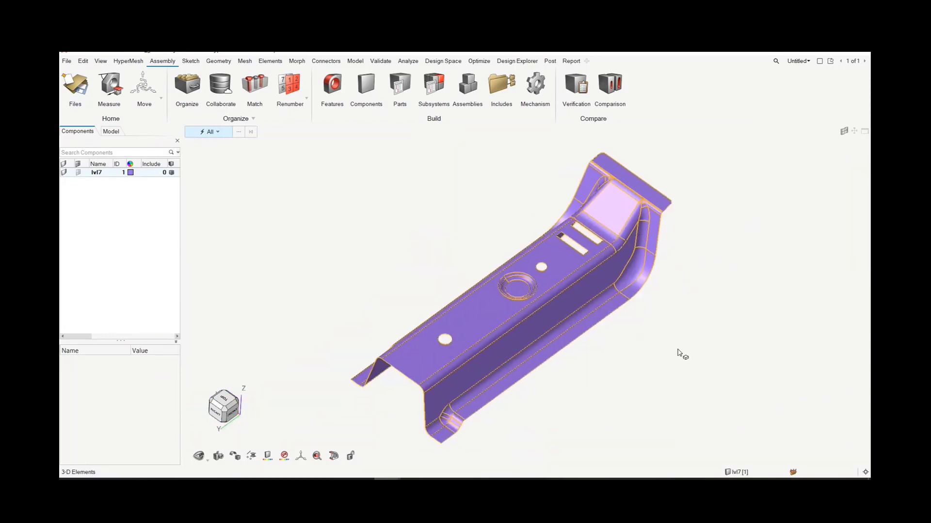
{"action": "left_click", "coordinate": [615, 397]}
{"action": "middle_click_drag", "start_coordinate": [615, 397], "coordinate": [575, 367]}
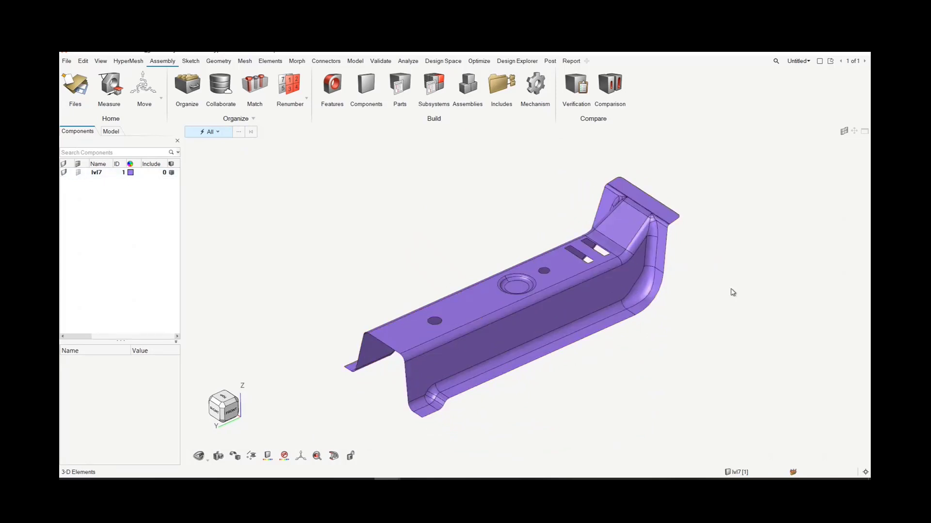
Open the options of the batch defeature tool and auto-clean all surfaces of the bracket.
{"action": "left_click", "coordinate": [219, 61]}
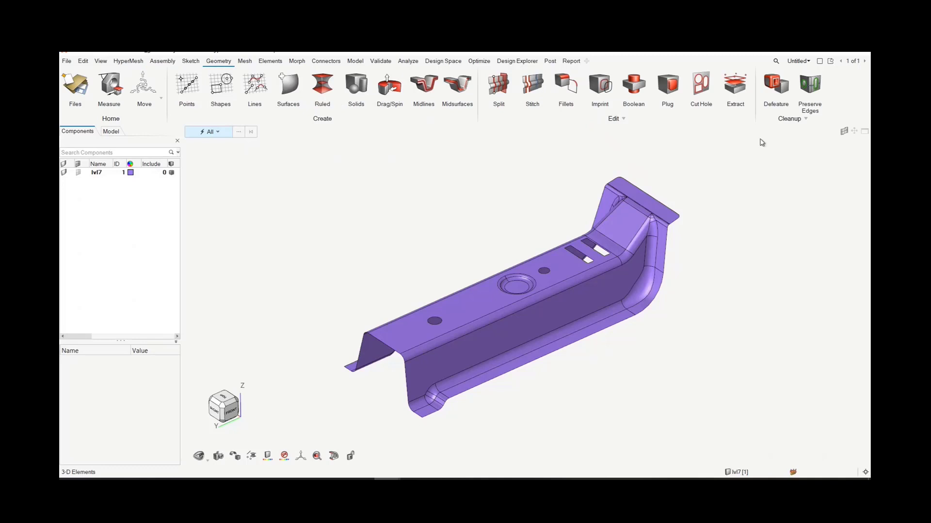
{"action": "left_click", "coordinate": [773, 98]}
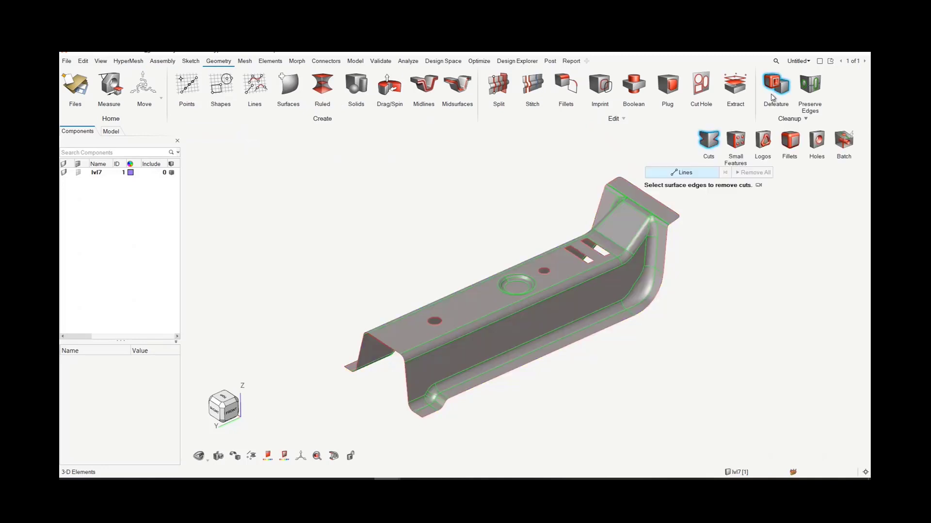
{"action": "left_click", "coordinate": [842, 145]}
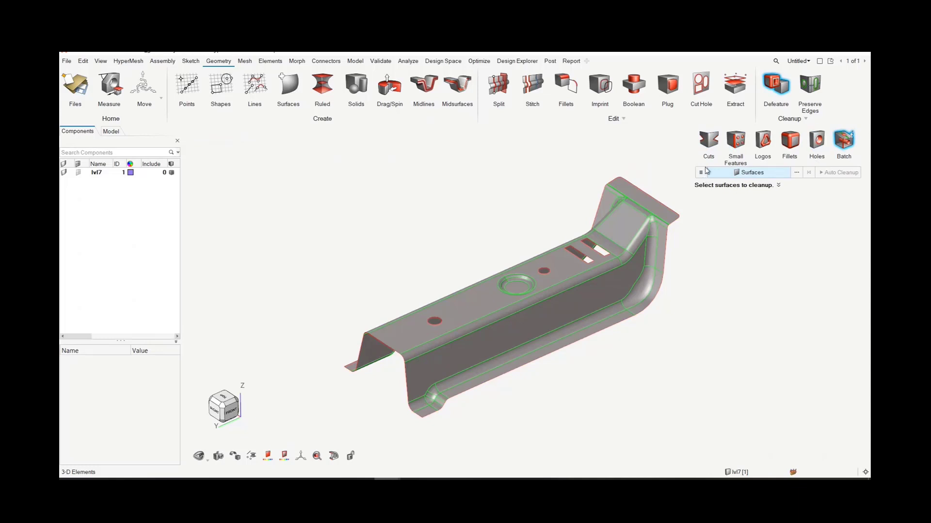
{"action": "scroll", "coordinate": [672, 227], "scroll_direction": "up", "scroll_amount": 6}
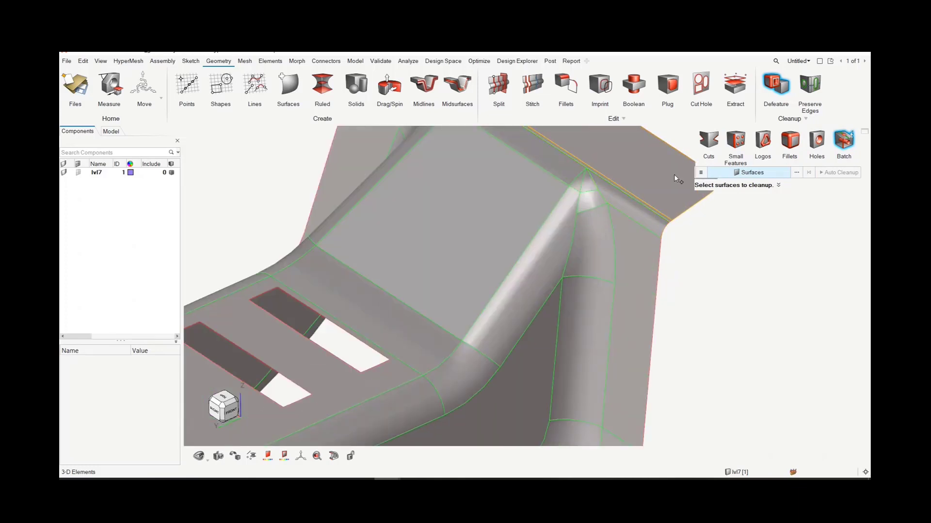
{"action": "scroll", "coordinate": [674, 173], "scroll_direction": "down", "scroll_amount": 6}
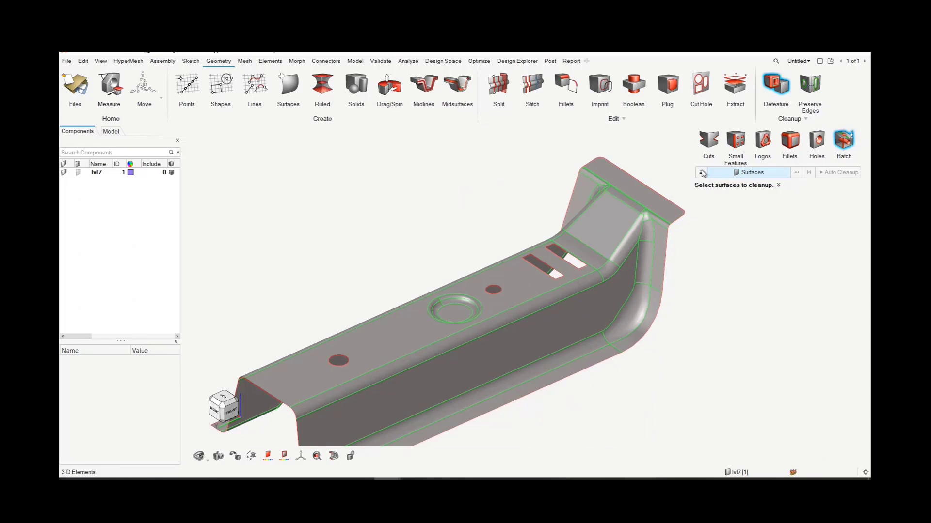
{"action": "left_click", "coordinate": [701, 173]}
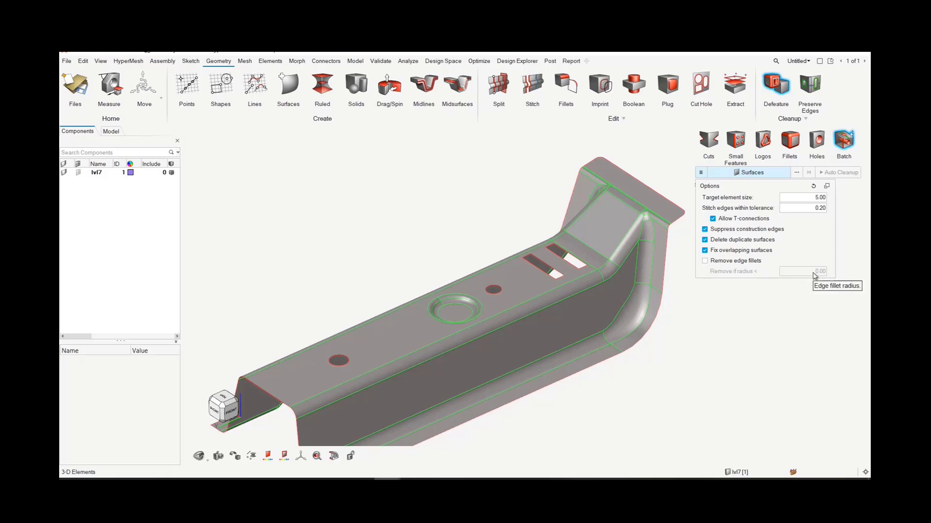
{"action": "scroll", "coordinate": [467, 145], "scroll_direction": "down", "scroll_amount": 3}
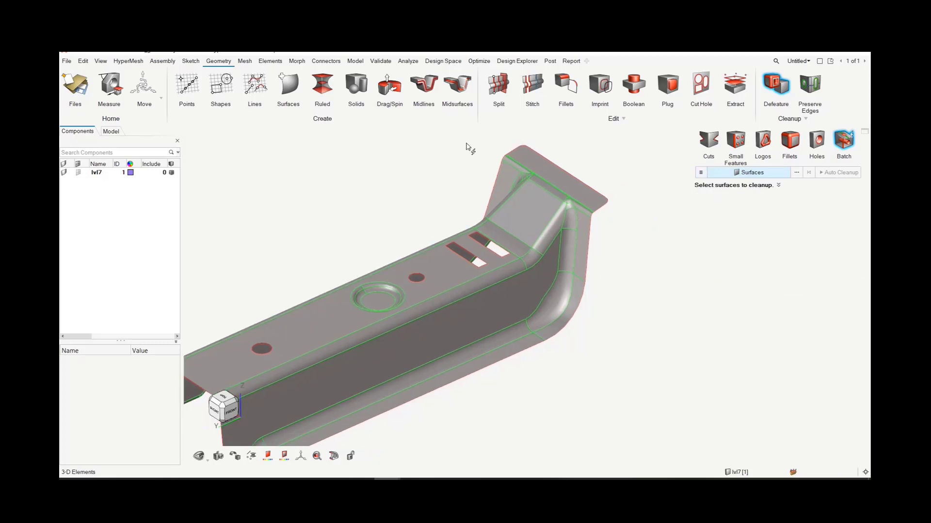
{"action": "middle_click_drag", "start_coordinate": [538, 288], "coordinate": [581, 354]}
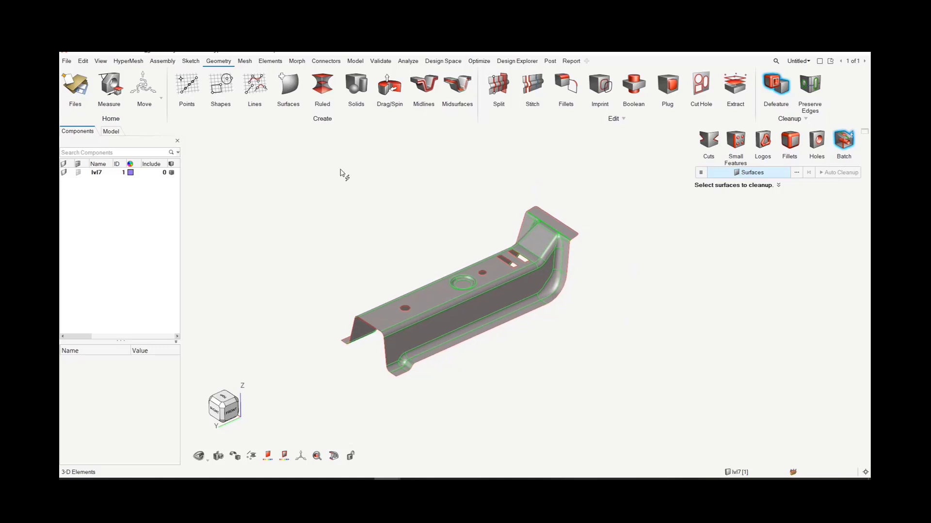
{"action": "left_click_drag", "start_coordinate": [339, 168], "coordinate": [614, 400]}
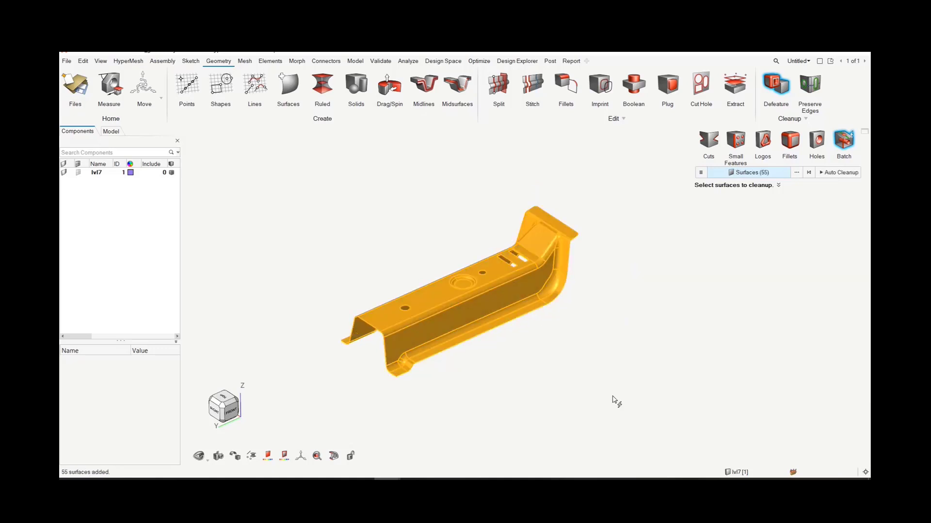
{"action": "left_click", "coordinate": [832, 173]}
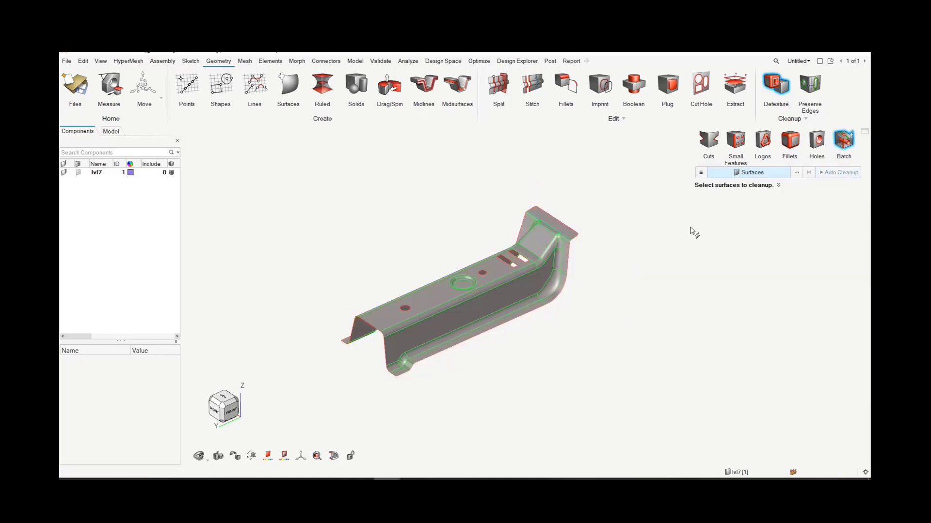
Examine the cleaned-up edges along the bracket's end flange and exit the batch cleanup tool.
{"action": "scroll", "coordinate": [558, 215], "scroll_direction": "up", "scroll_amount": 10}
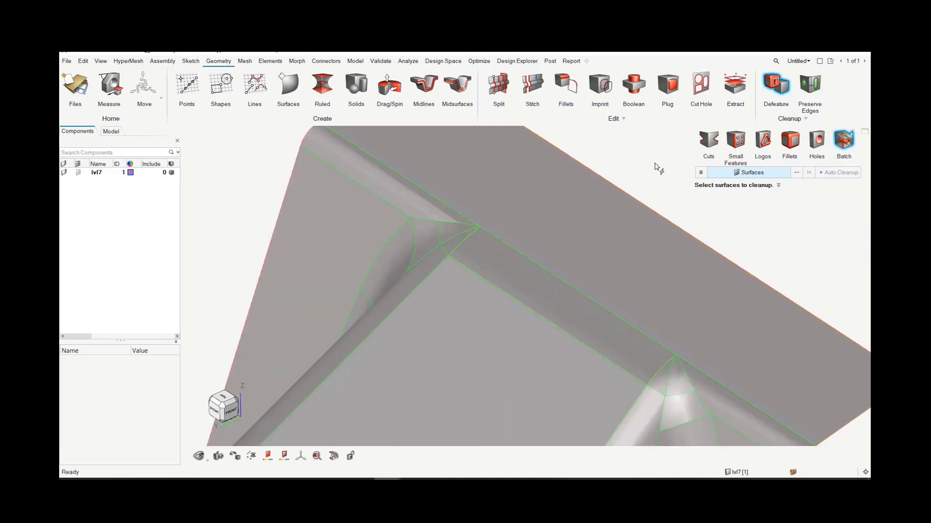
{"action": "right_click_drag", "start_coordinate": [778, 253], "coordinate": [683, 217]}
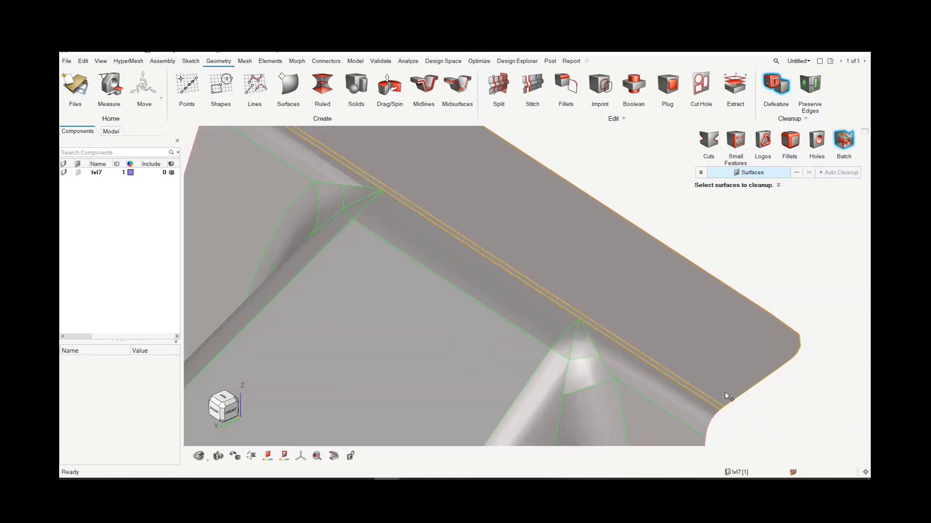
{"action": "scroll", "coordinate": [721, 400], "scroll_direction": "up", "scroll_amount": 2}
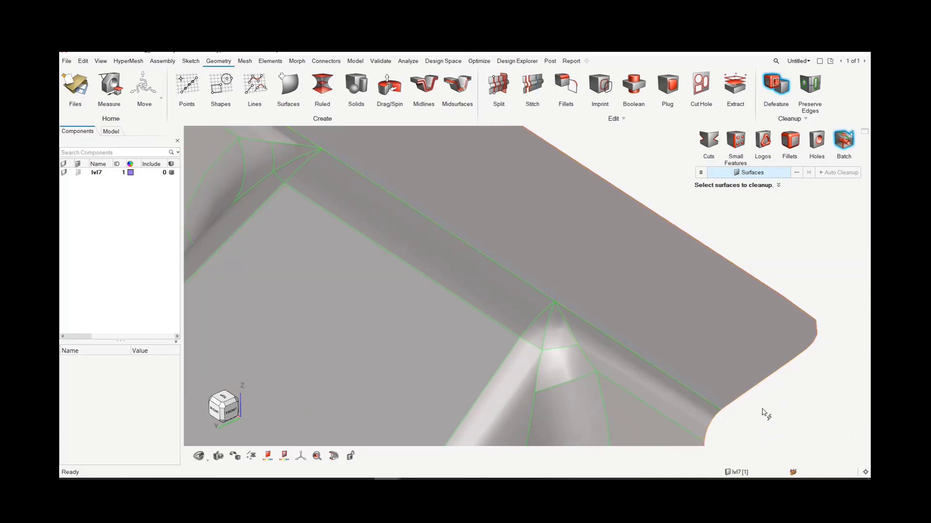
{"action": "scroll", "coordinate": [768, 415], "scroll_direction": "down", "scroll_amount": 5}
{"action": "scroll", "coordinate": [752, 352], "scroll_direction": "up", "scroll_amount": 2}
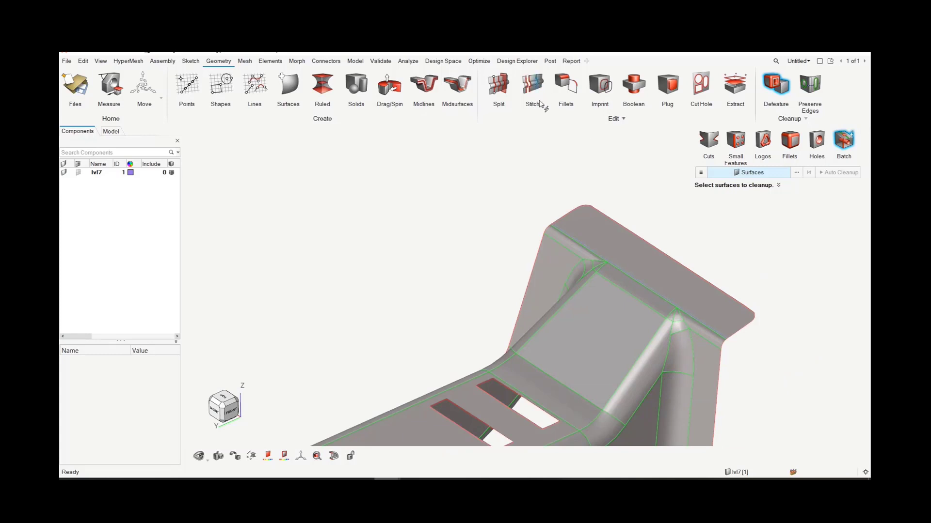
{"action": "right_click", "coordinate": [680, 223]}
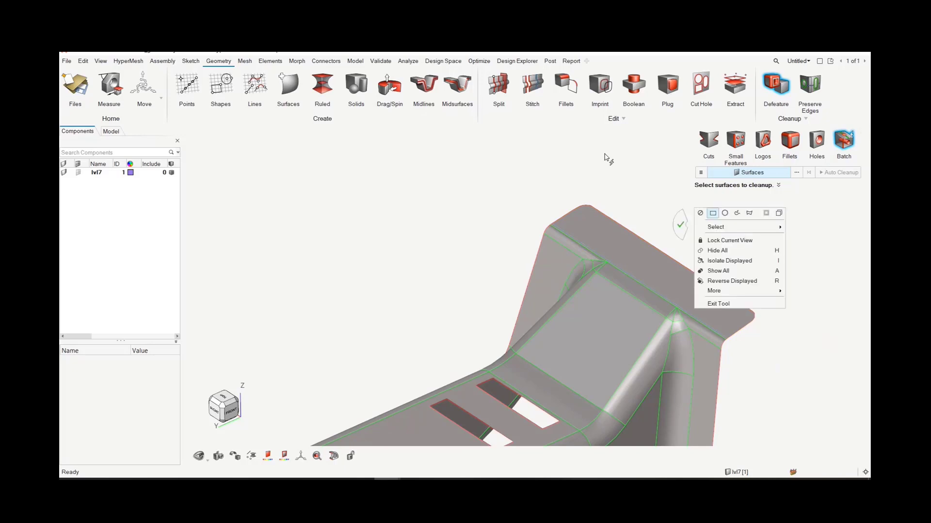
{"action": "left_click", "coordinate": [680, 223]}
{"action": "right_click_drag", "start_coordinate": [735, 255], "coordinate": [707, 212]}
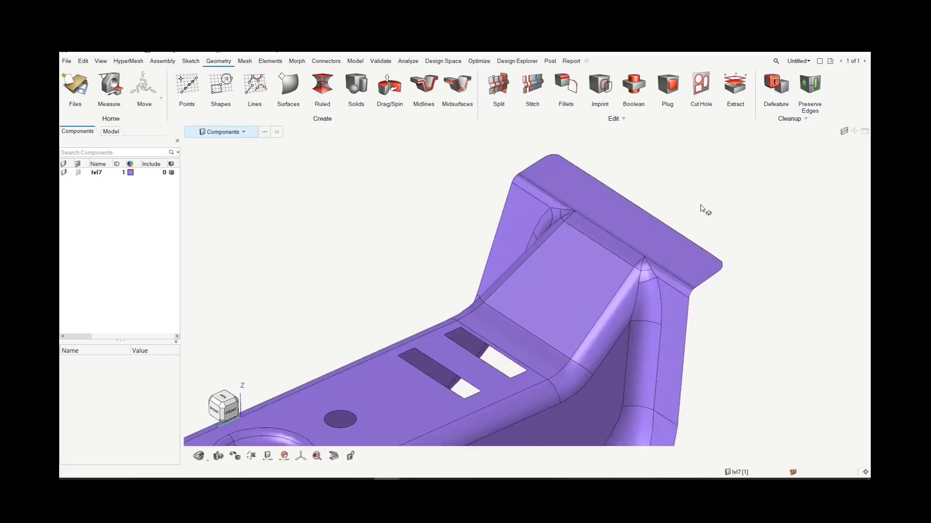
Find the holes in the bracket's surfaces with the Holes defeature tool.
{"action": "scroll", "coordinate": [706, 212], "scroll_direction": "down", "scroll_amount": 4}
{"action": "key", "text": "f"}
{"action": "middle_click_drag", "start_coordinate": [751, 249], "coordinate": [745, 256]}
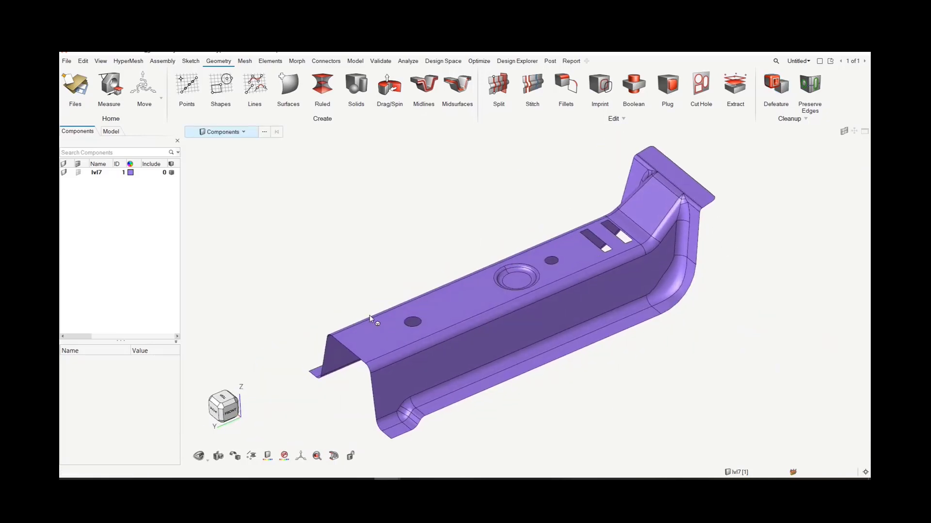
{"action": "scroll", "coordinate": [370, 315], "scroll_direction": "up", "scroll_amount": 5}
{"action": "middle_click_drag", "start_coordinate": [414, 238], "coordinate": [450, 312]}
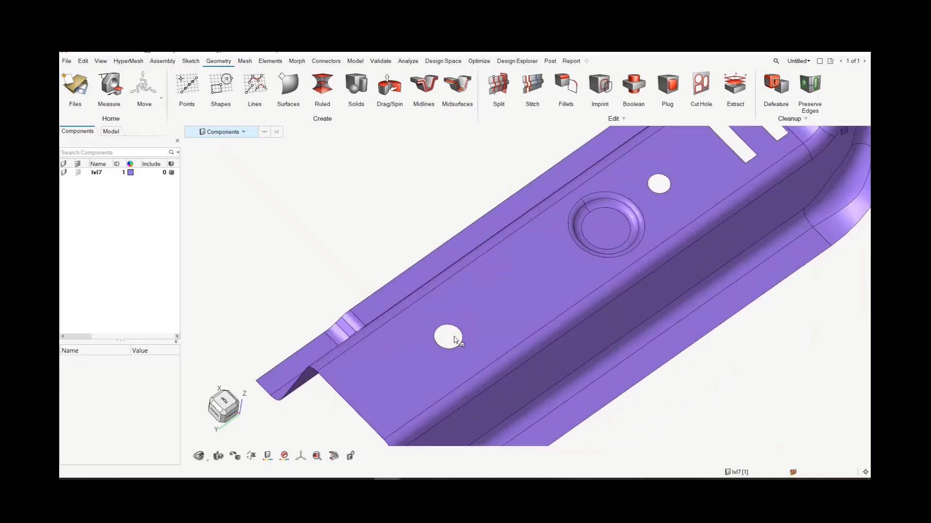
{"action": "scroll", "coordinate": [402, 211], "scroll_direction": "down", "scroll_amount": 1}
{"action": "scroll", "coordinate": [402, 212], "scroll_direction": "down", "scroll_amount": 3}
{"action": "middle_click_drag", "start_coordinate": [608, 322], "coordinate": [675, 384]}
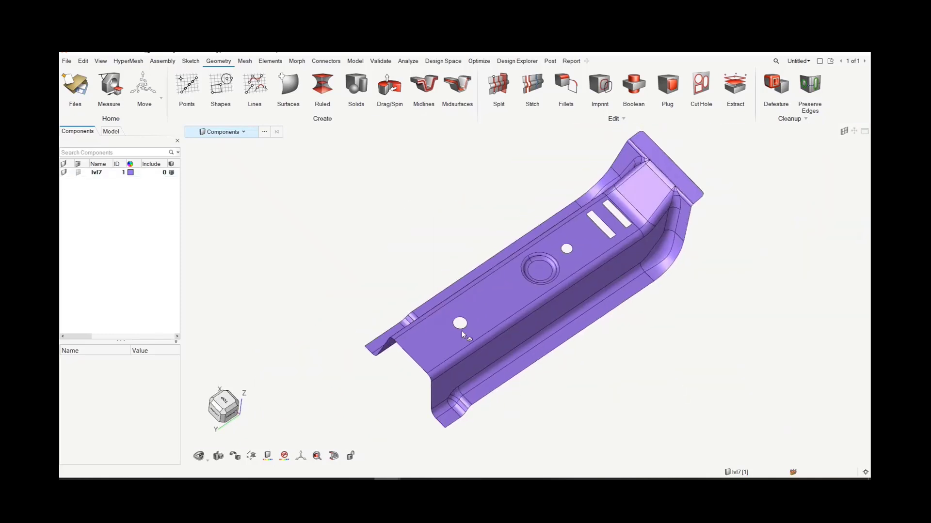
{"action": "left_click", "coordinate": [774, 82]}
{"action": "left_click", "coordinate": [817, 141]}
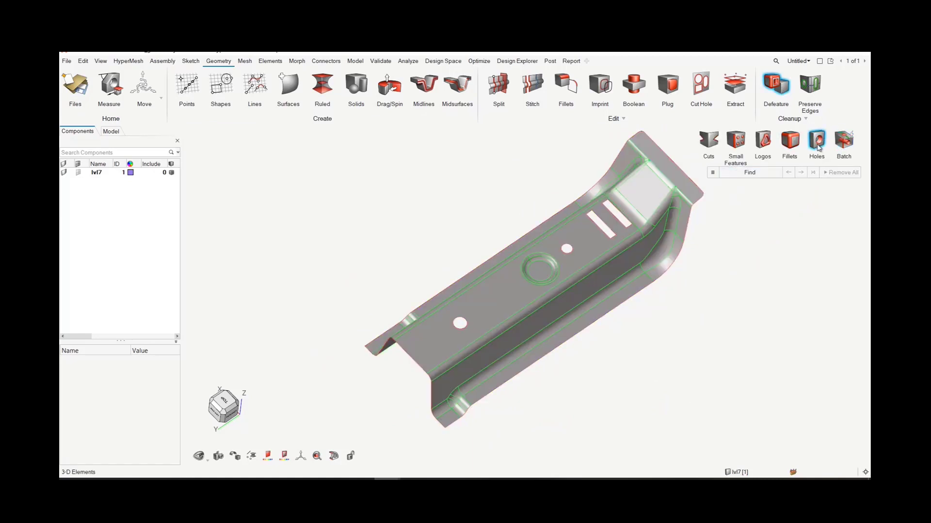
{"action": "left_click", "coordinate": [756, 177]}
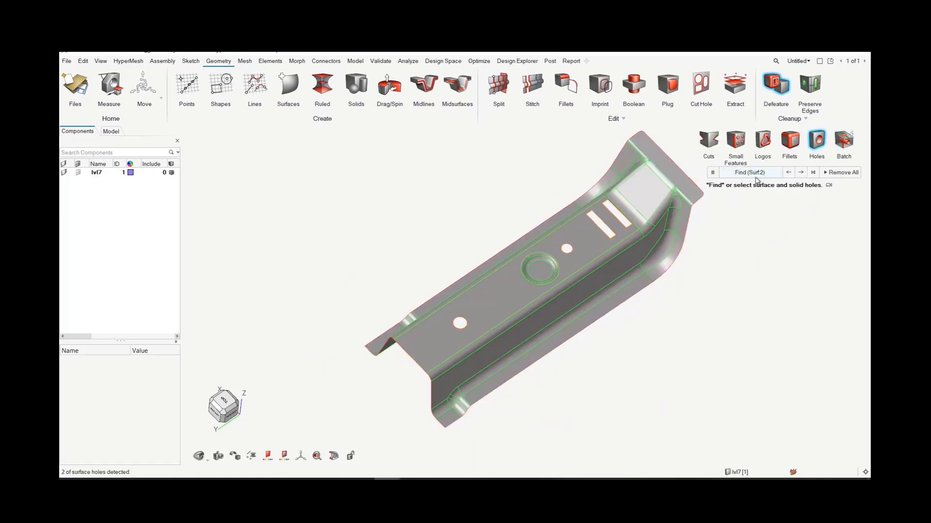
Check the hole-finding options and remove the two detected round holes from the bracket's main face.
{"action": "left_click", "coordinate": [714, 175]}
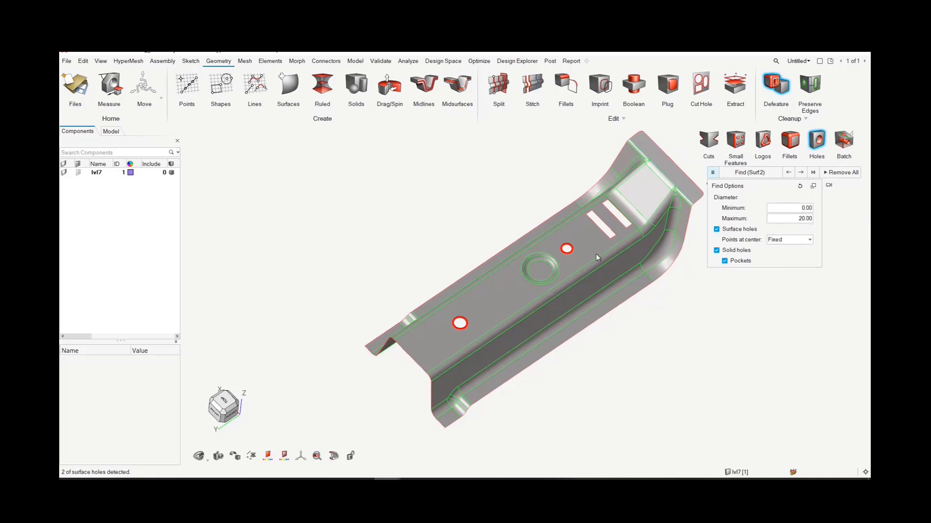
{"action": "left_click", "coordinate": [380, 233]}
{"action": "scroll", "coordinate": [449, 321], "scroll_direction": "up", "scroll_amount": 6}
{"action": "left_click", "coordinate": [473, 320]}
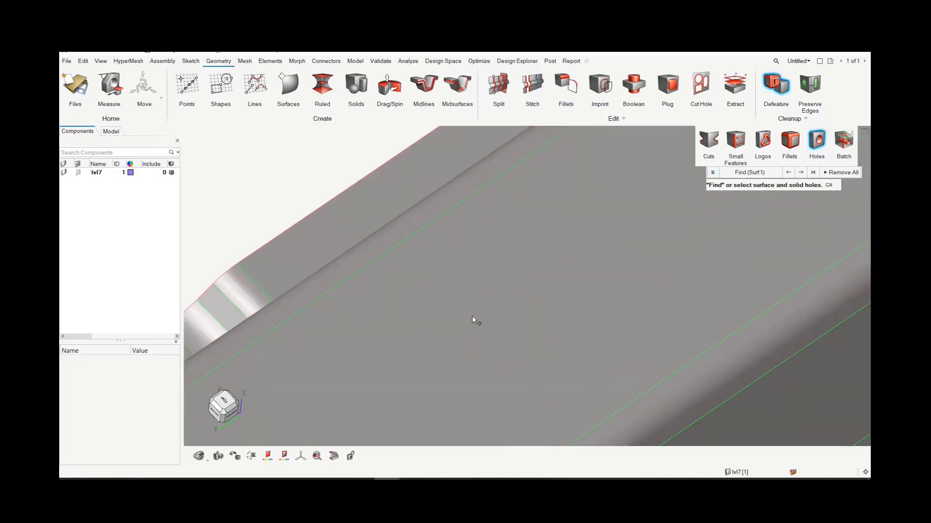
{"action": "key", "text": "f"}
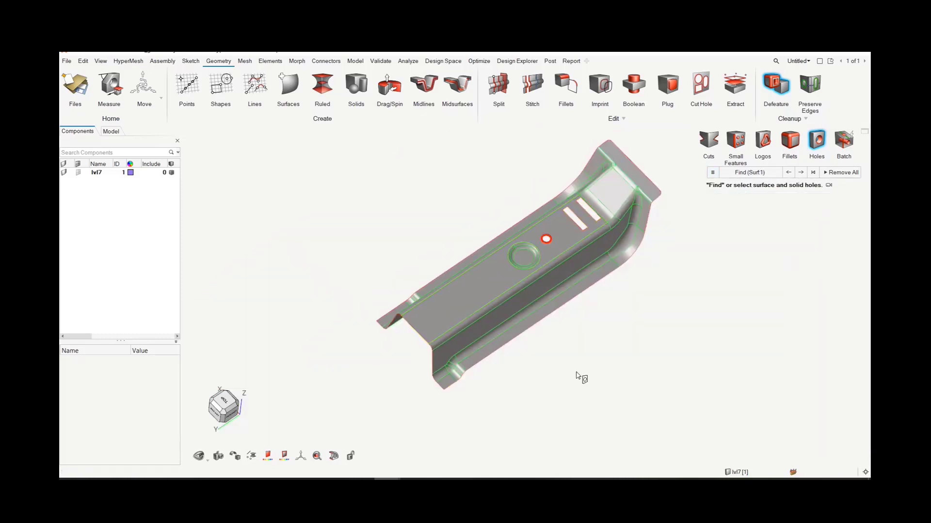
{"action": "right_click", "coordinate": [551, 382]}
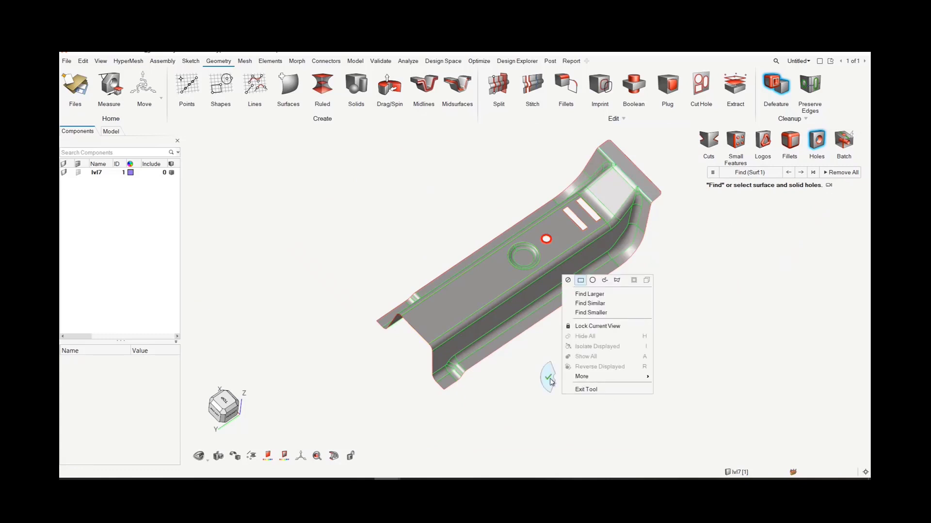
{"action": "left_click", "coordinate": [551, 382]}
Patch the rectangular slot nearer the round bead with a new surface.
{"action": "scroll", "coordinate": [571, 202], "scroll_direction": "up", "scroll_amount": 4}
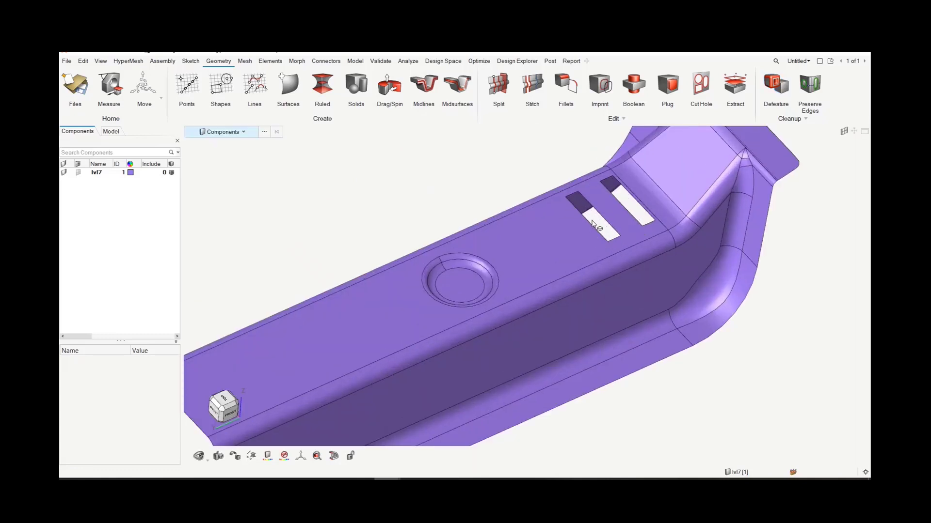
{"action": "middle_click_drag", "start_coordinate": [507, 171], "coordinate": [572, 193]}
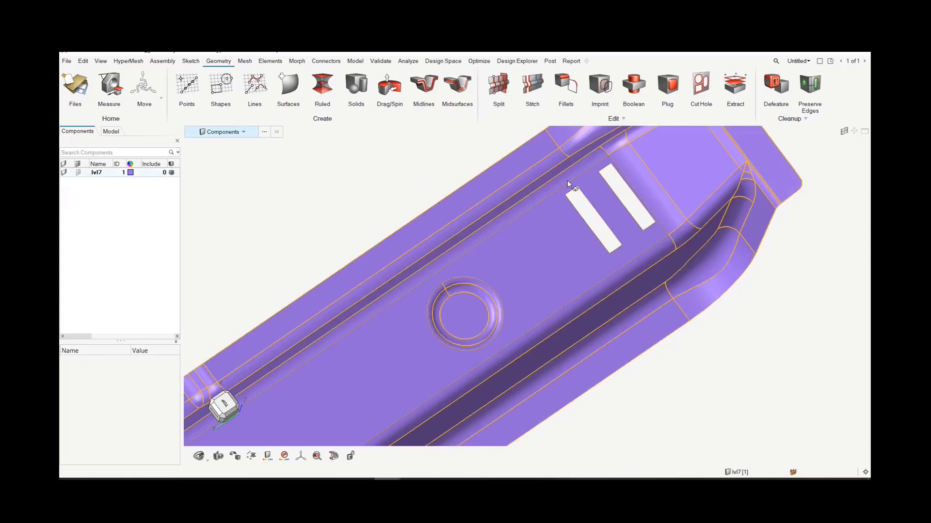
{"action": "right_click_drag", "start_coordinate": [390, 157], "coordinate": [352, 175]}
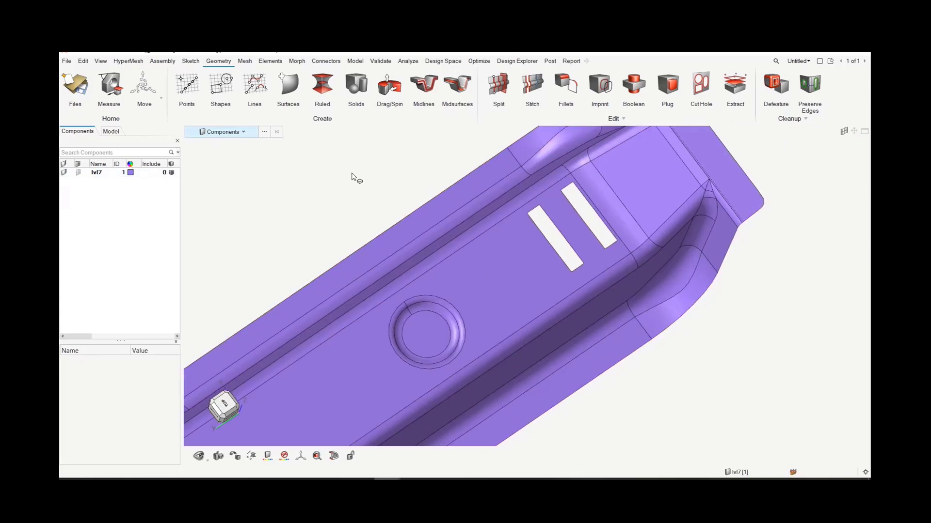
{"action": "middle_click_drag", "start_coordinate": [352, 176], "coordinate": [339, 145]}
{"action": "left_click", "coordinate": [287, 92]}
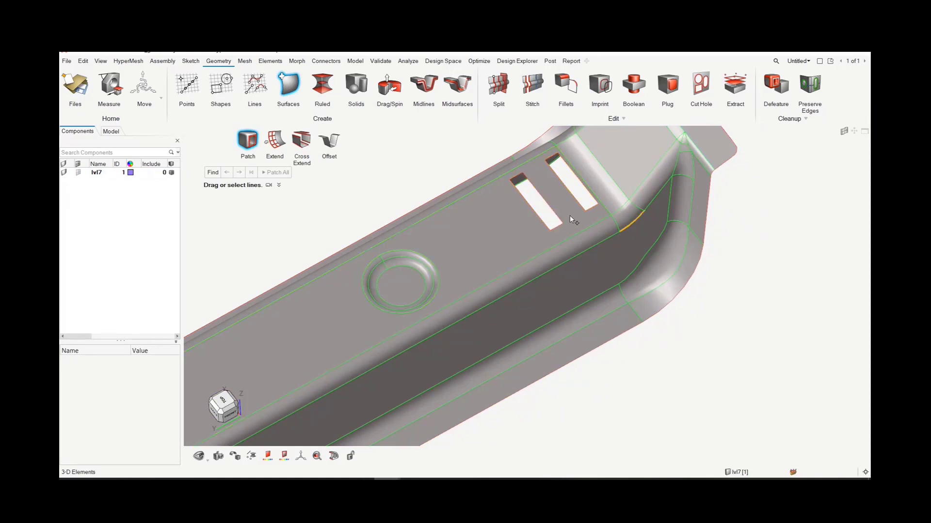
{"action": "scroll", "coordinate": [558, 213], "scroll_direction": "up", "scroll_amount": 5}
{"action": "mouse_move", "coordinate": [570, 263]}
{"action": "left_mouse_down"}
{"action": "mouse_move", "coordinate": [585, 240]}
{"action": "mouse_move", "coordinate": [559, 221]}
{"action": "left_mouse_up"}
{"action": "right_click_drag", "start_coordinate": [530, 194], "coordinate": [606, 335]}
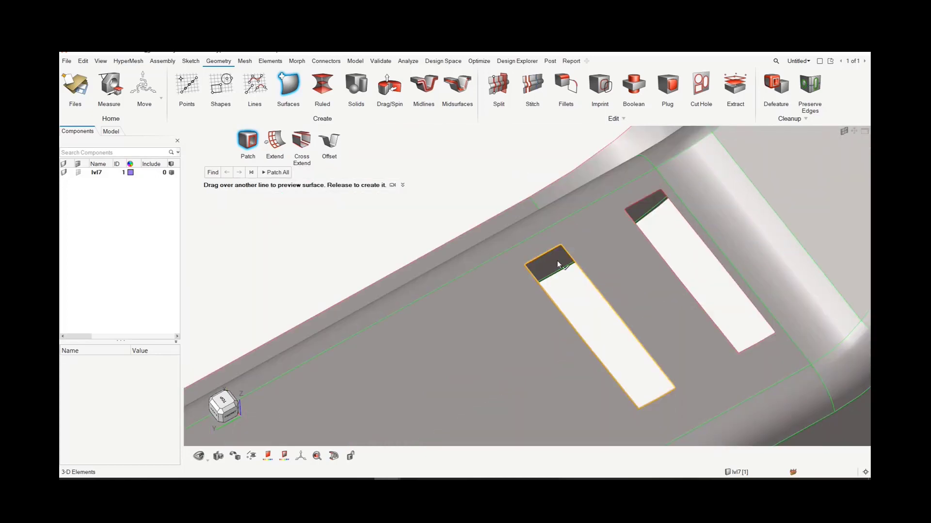
{"action": "left_click", "coordinate": [597, 290]}
{"action": "scroll", "coordinate": [433, 210], "scroll_direction": "down", "scroll_amount": 1}
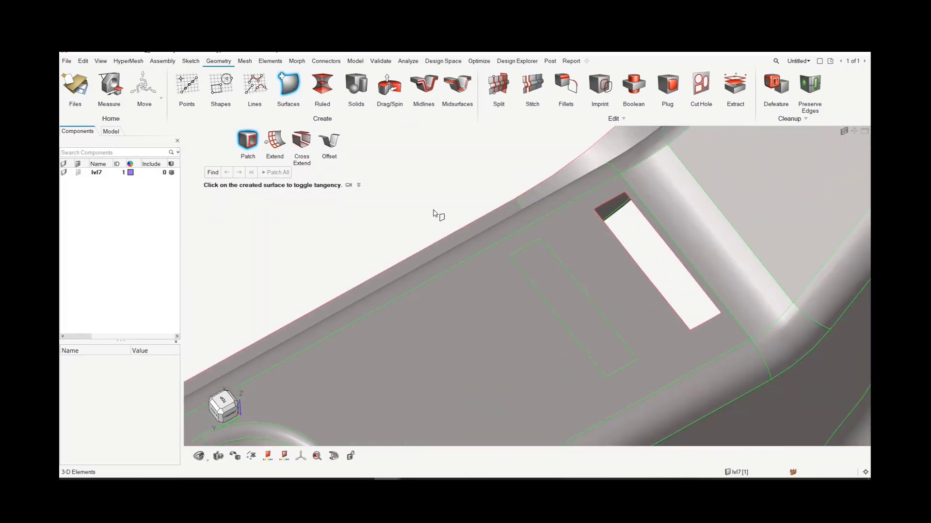
{"action": "scroll", "coordinate": [433, 210], "scroll_direction": "down", "scroll_amount": 3}
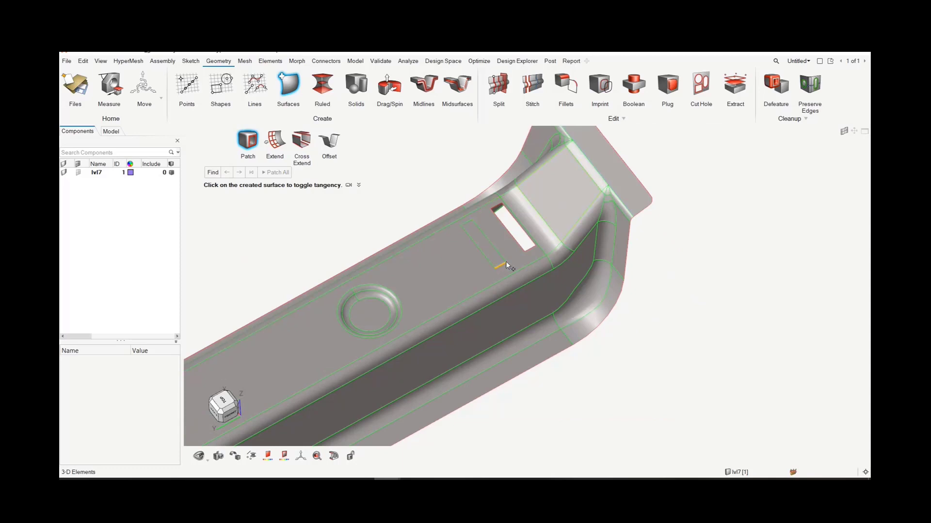
Suppress the shared edges outlining the patched slot on the bracket's main face.
{"action": "left_click", "coordinate": [546, 88]}
{"action": "scroll", "coordinate": [467, 255], "scroll_direction": "up", "scroll_amount": 3}
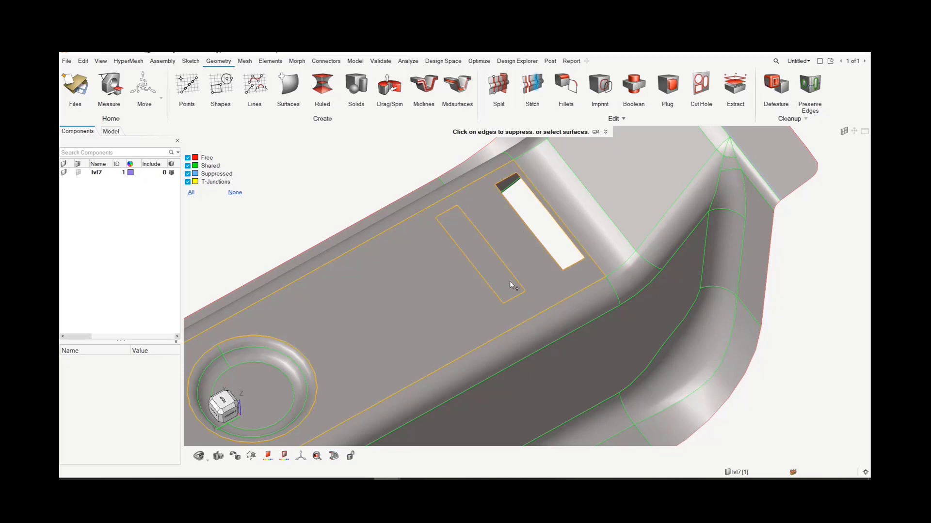
{"action": "scroll", "coordinate": [786, 387], "scroll_direction": "down", "scroll_amount": 5}
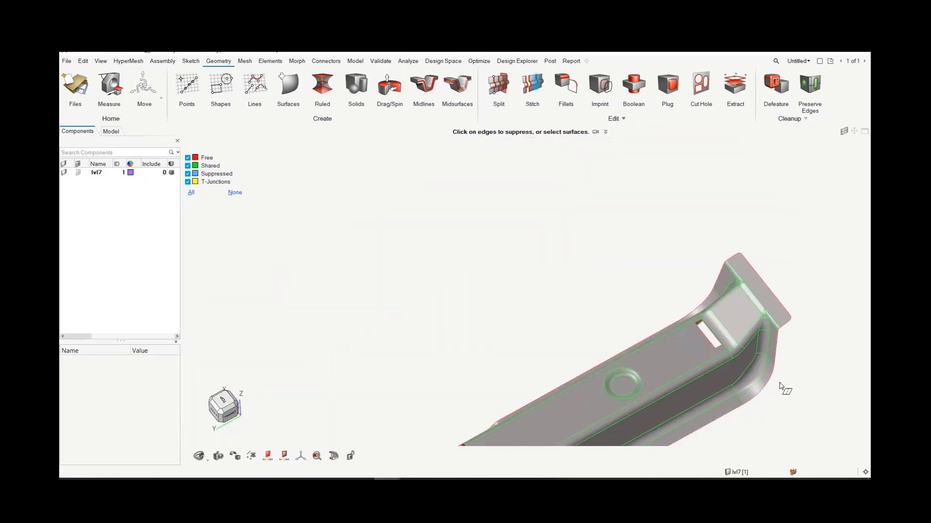
{"action": "middle_click_drag", "start_coordinate": [786, 386], "coordinate": [639, 326]}
{"action": "scroll", "coordinate": [639, 325], "scroll_direction": "up", "scroll_amount": 5}
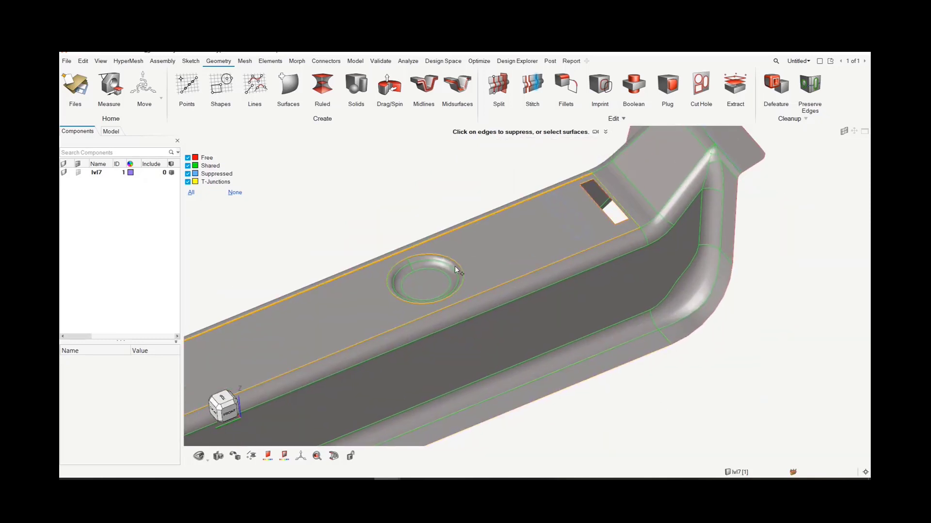
{"action": "scroll", "coordinate": [518, 281], "scroll_direction": "down", "scroll_amount": 3}
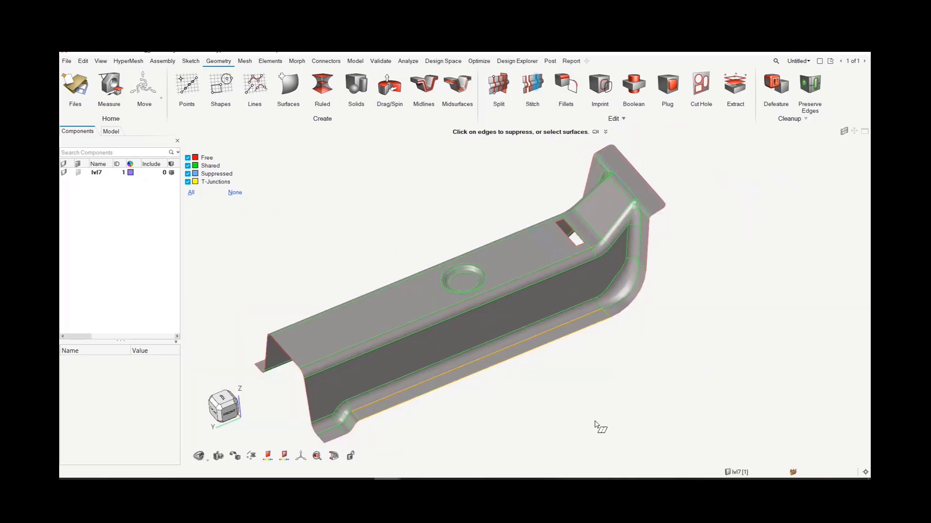
{"action": "left_click", "coordinate": [575, 403]}
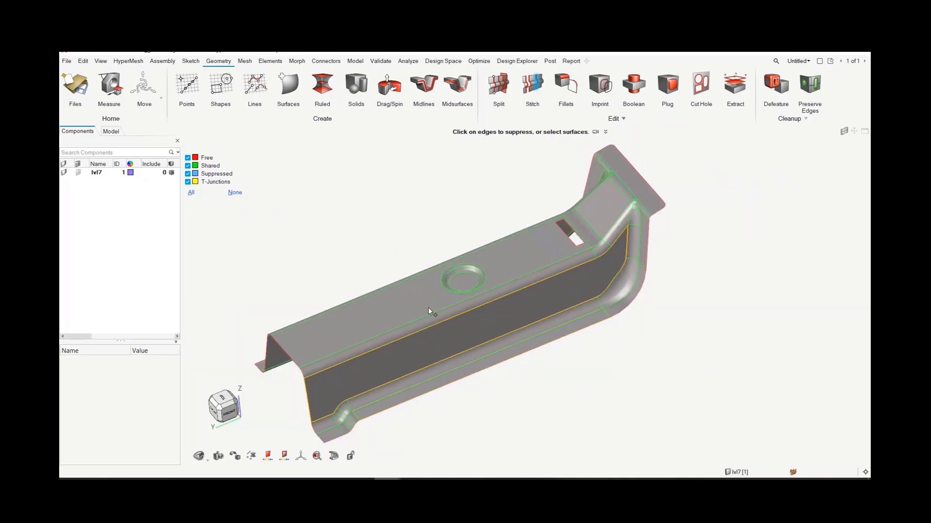
Review the adaptive and advanced meshing options and create a general 2D mesh on all bracket surfaces with an element size of 5.
{"action": "left_click", "coordinate": [245, 61]}
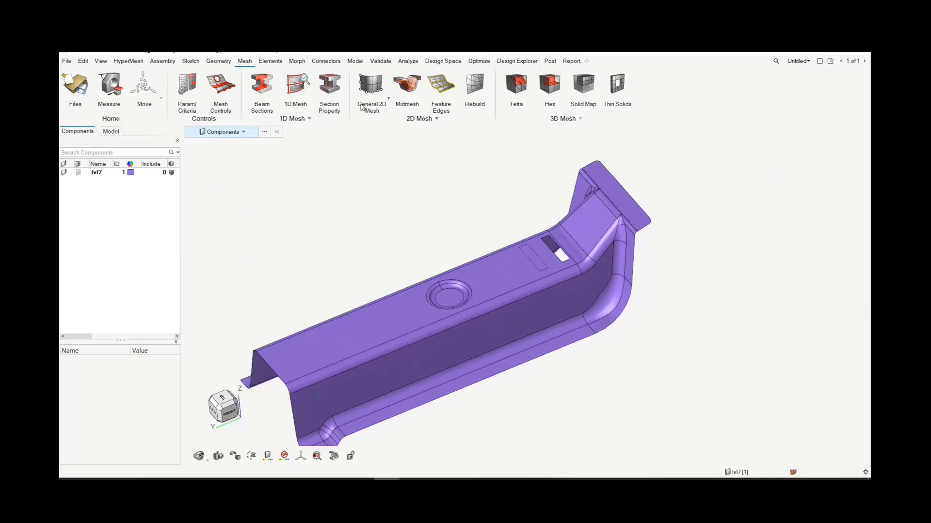
{"action": "left_click", "coordinate": [270, 60]}
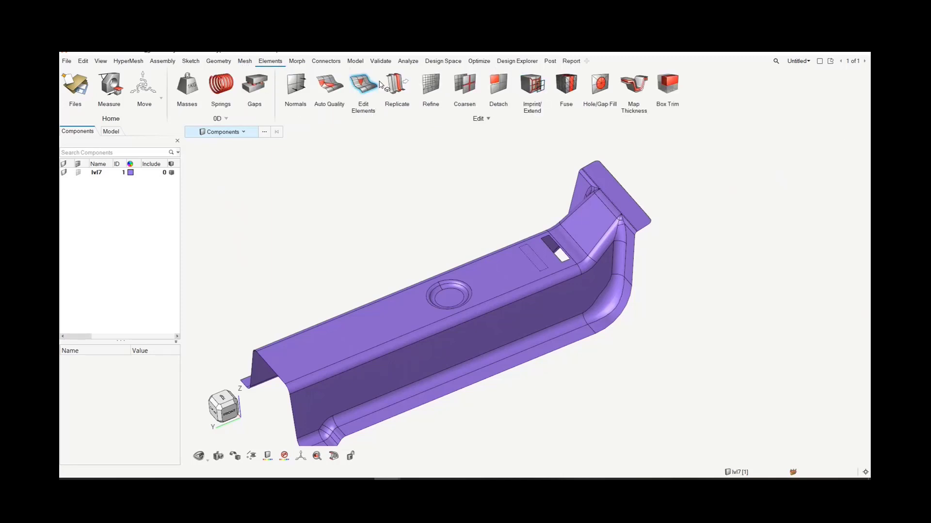
{"action": "left_click", "coordinate": [244, 61]}
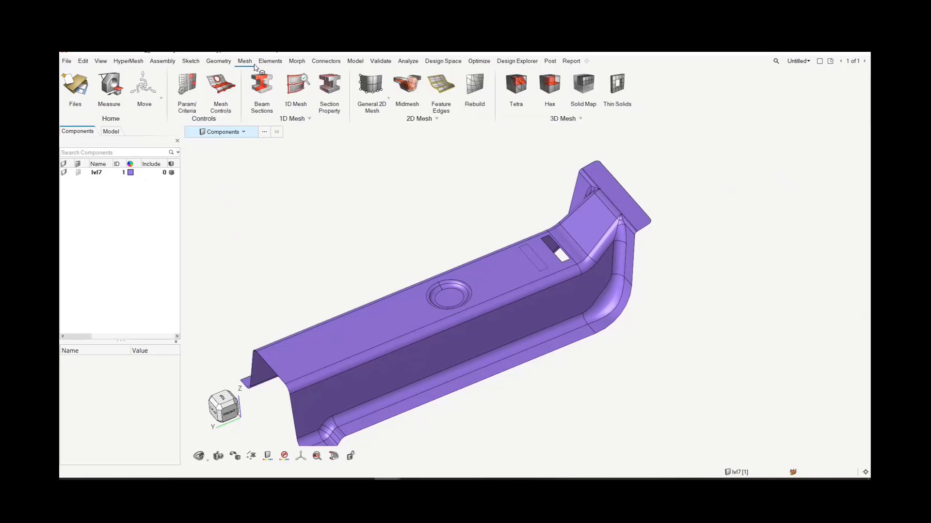
{"action": "left_click", "coordinate": [372, 88]}
{"action": "scroll", "coordinate": [390, 238], "scroll_direction": "down", "scroll_amount": 3}
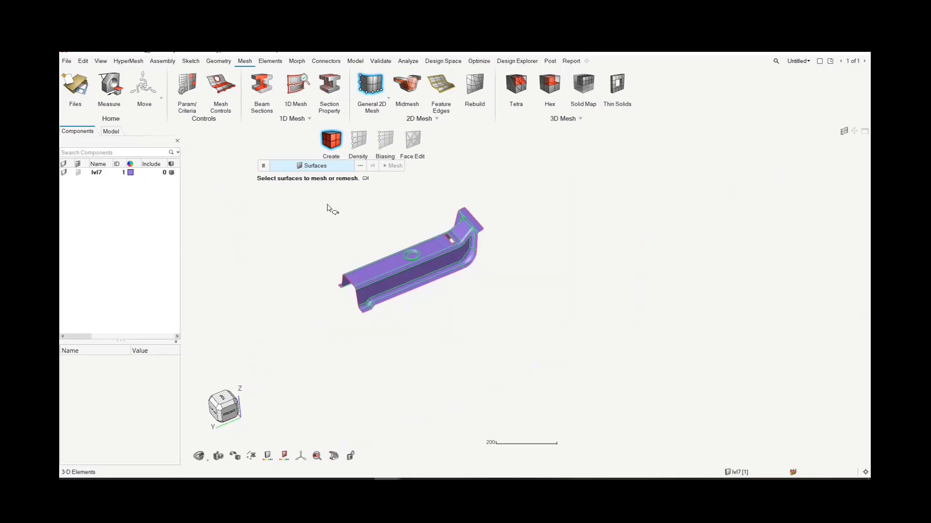
{"action": "left_click_drag", "start_coordinate": [294, 192], "coordinate": [517, 374], "text": "shift"}
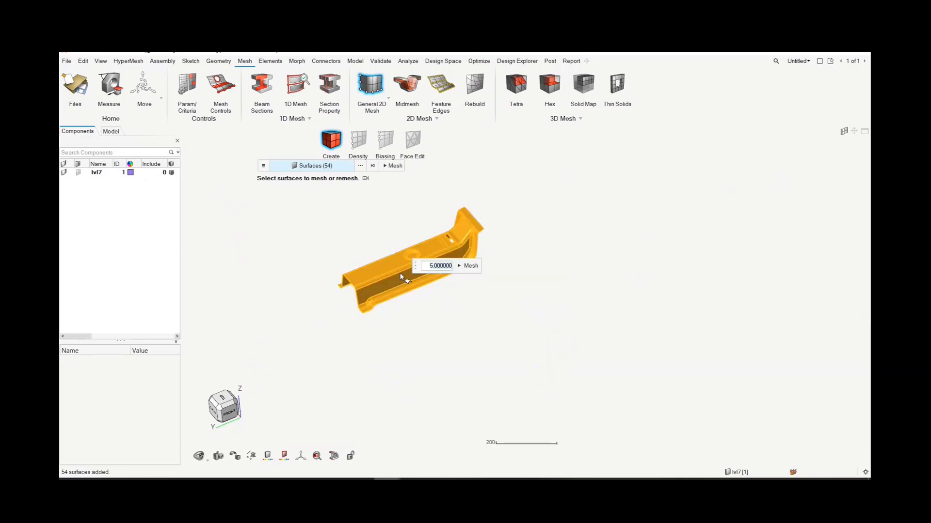
{"action": "scroll", "coordinate": [315, 196], "scroll_direction": "up", "scroll_amount": 3}
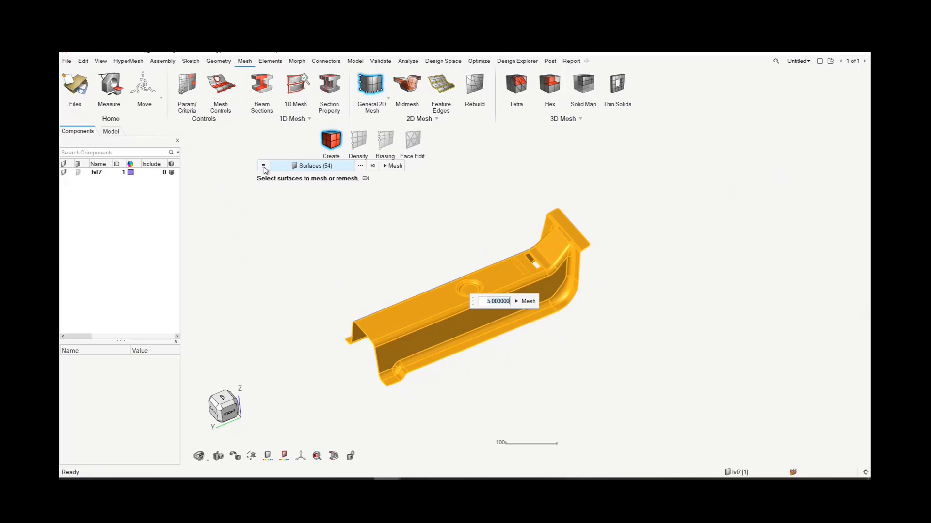
{"action": "left_click", "coordinate": [264, 166]}
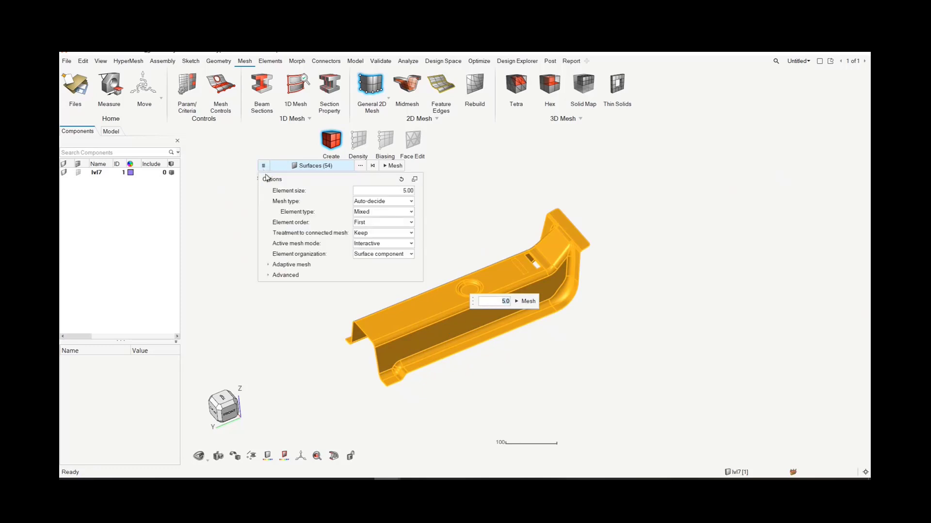
{"action": "left_click", "coordinate": [278, 265]}
{"action": "left_click", "coordinate": [268, 328]}
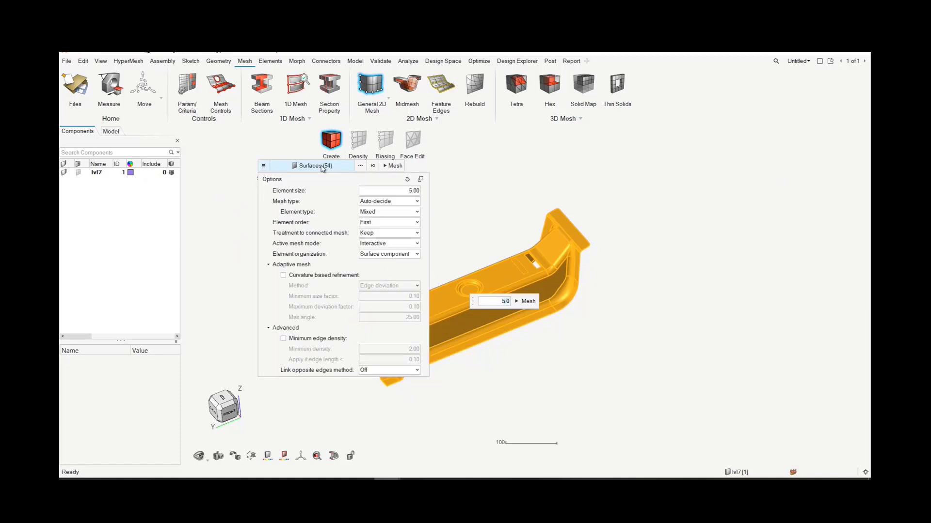
{"action": "left_click", "coordinate": [264, 166]}
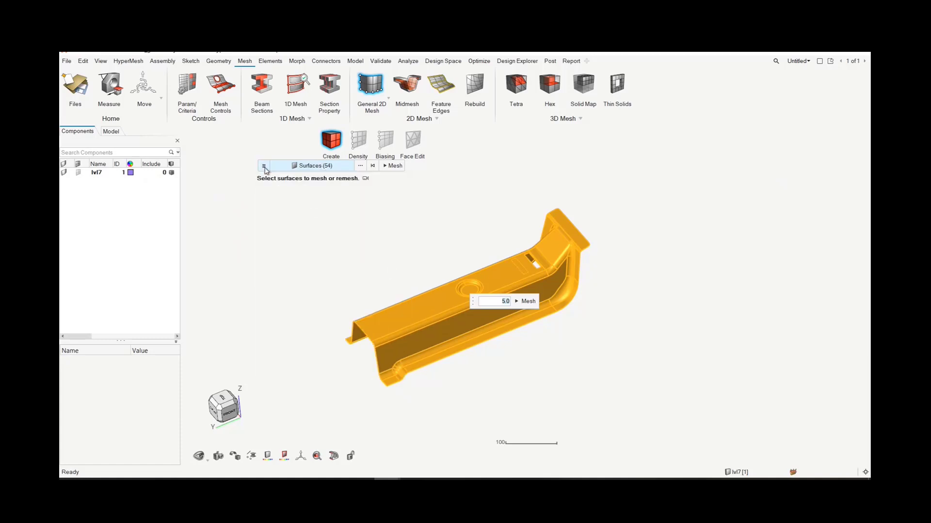
{"action": "left_click", "coordinate": [527, 304]}
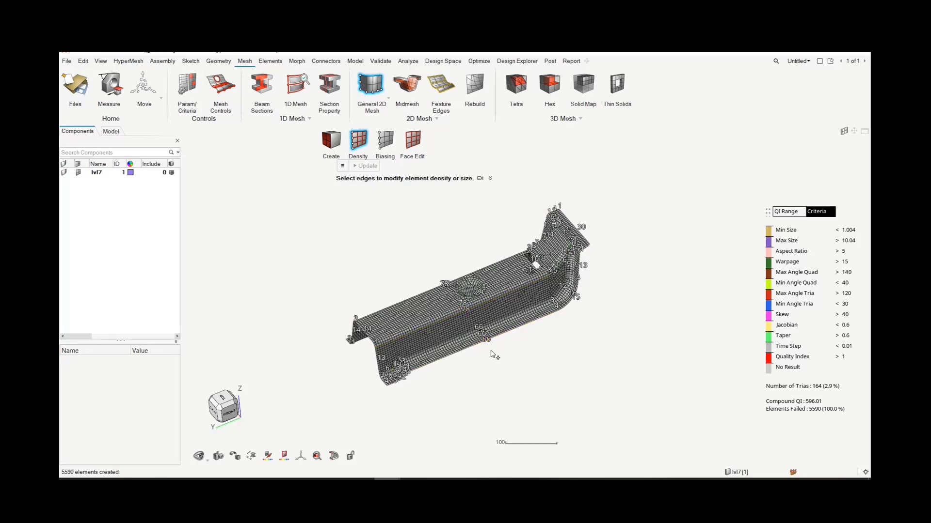
Set the element density to 78 on the three long parallel edges along the bracket's lower side flange.
{"action": "scroll", "coordinate": [489, 349], "scroll_direction": "up", "scroll_amount": 5}
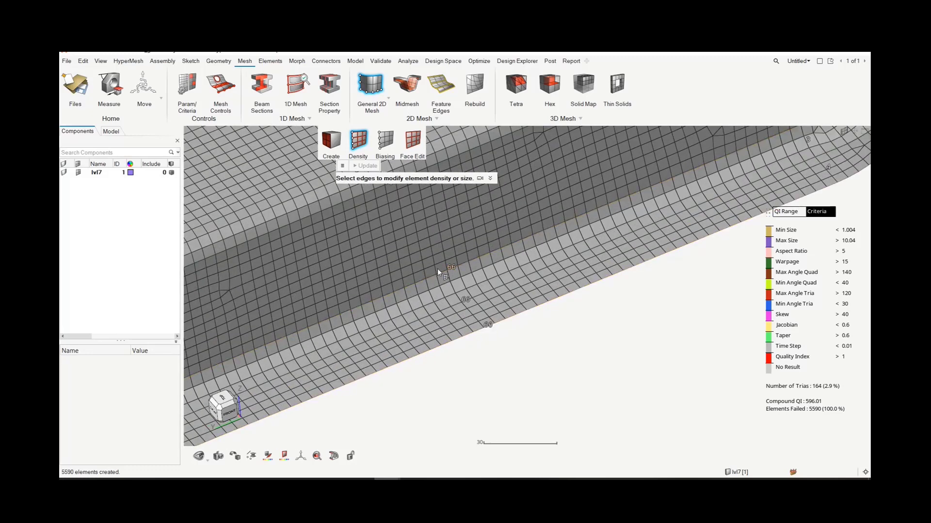
{"action": "left_click", "coordinate": [437, 269]}
{"action": "left_click", "coordinate": [463, 298]}
{"action": "left_click", "coordinate": [488, 323]}
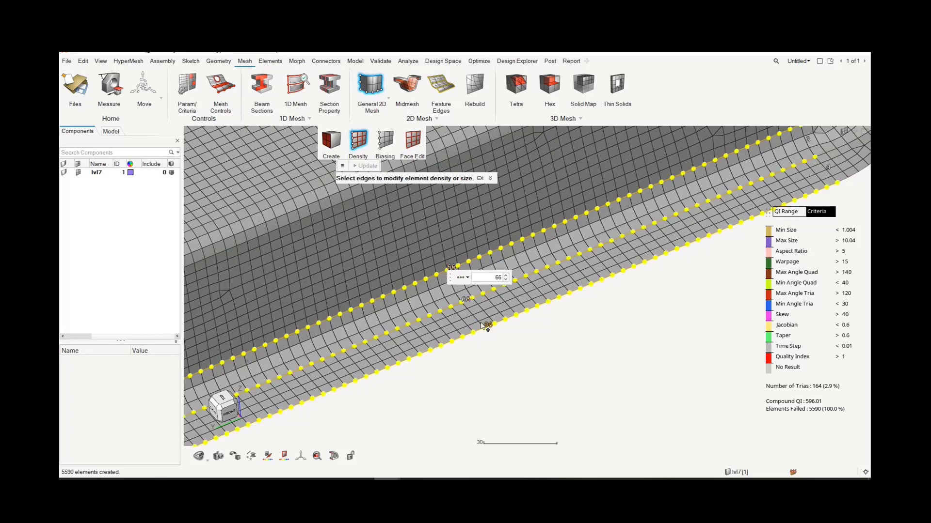
{"action": "scroll", "coordinate": [453, 304], "scroll_direction": "down", "scroll_amount": 4}
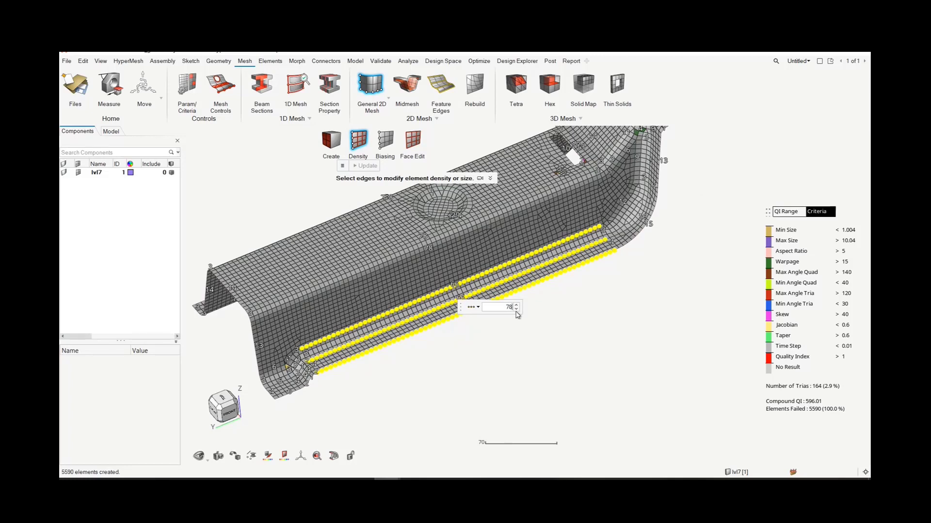
{"action": "key", "text": "Return"}
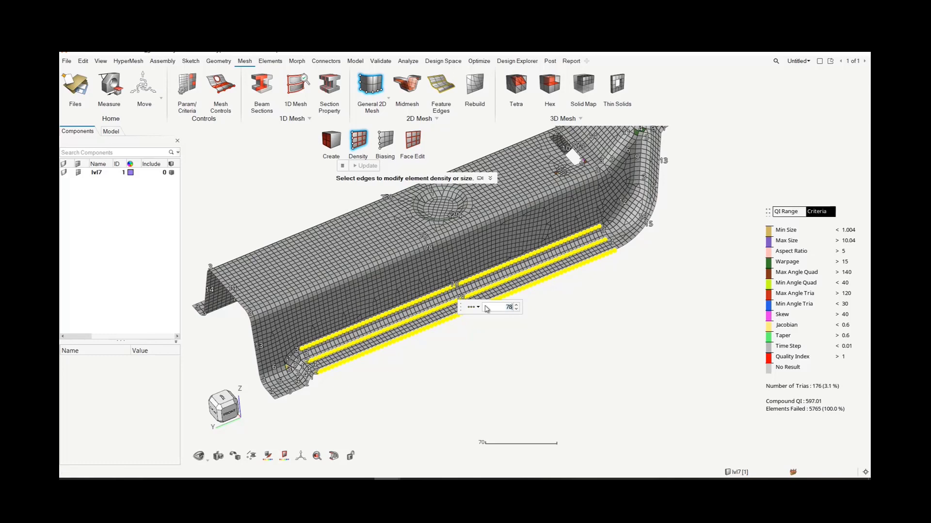
Switch the three selected flange edges from density value to element size and set it to 4.
{"action": "left_click", "coordinate": [472, 307]}
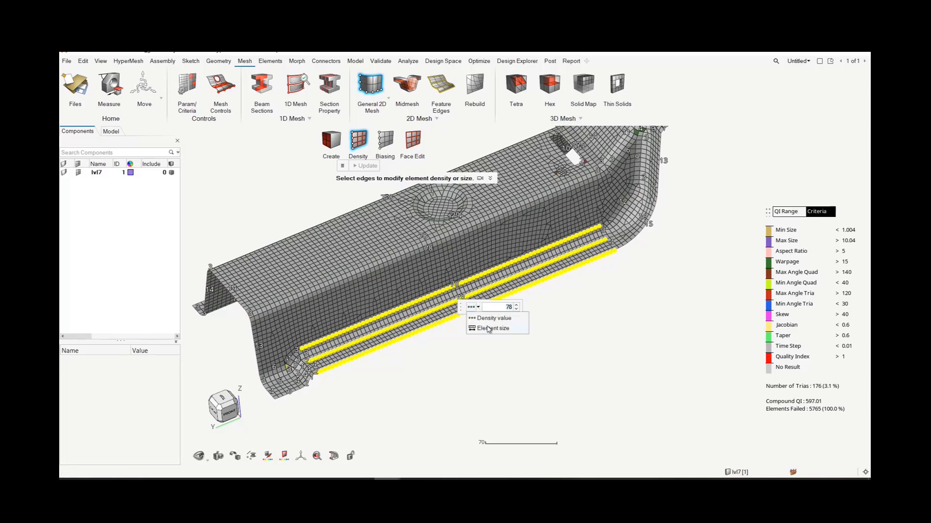
{"action": "left_click", "coordinate": [487, 330]}
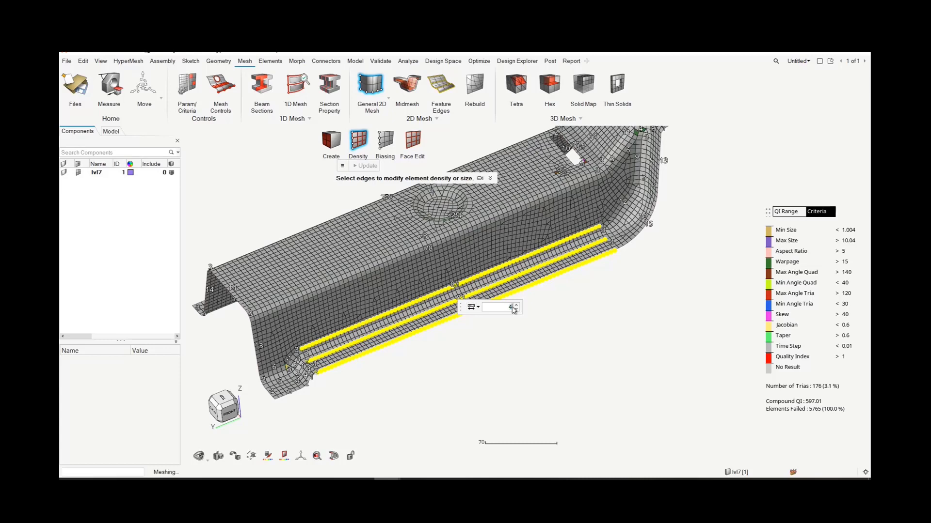
{"action": "scroll", "coordinate": [456, 294], "scroll_direction": "up", "scroll_amount": 5}
{"action": "scroll", "coordinate": [448, 265], "scroll_direction": "up", "scroll_amount": 1}
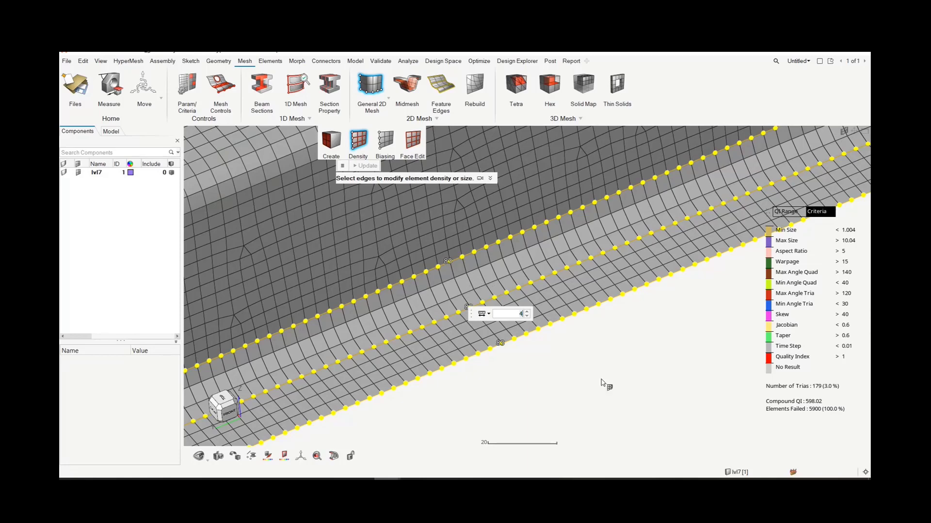
{"action": "scroll", "coordinate": [493, 320], "scroll_direction": "down", "scroll_amount": 5}
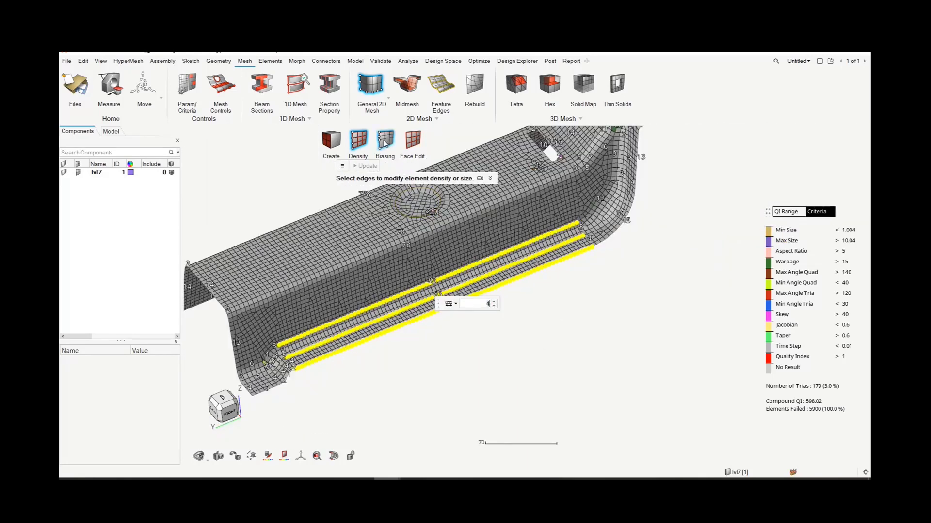
Apply element biasing to the uppermost long edge of the lower side flange with a bias value of 3.5.
{"action": "left_click", "coordinate": [384, 142]}
{"action": "scroll", "coordinate": [556, 231], "scroll_direction": "up", "scroll_amount": 4}
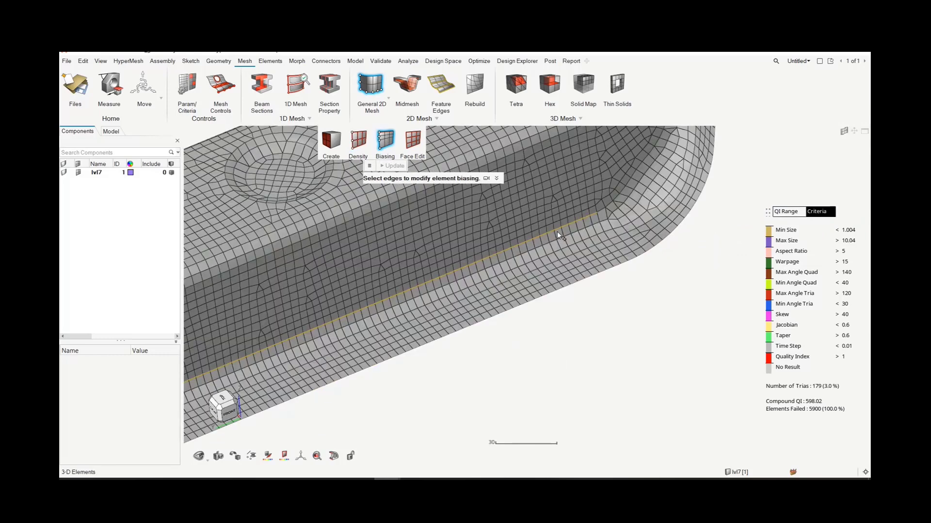
{"action": "left_click", "coordinate": [557, 233]}
{"action": "scroll", "coordinate": [447, 264], "scroll_direction": "down", "scroll_amount": 5}
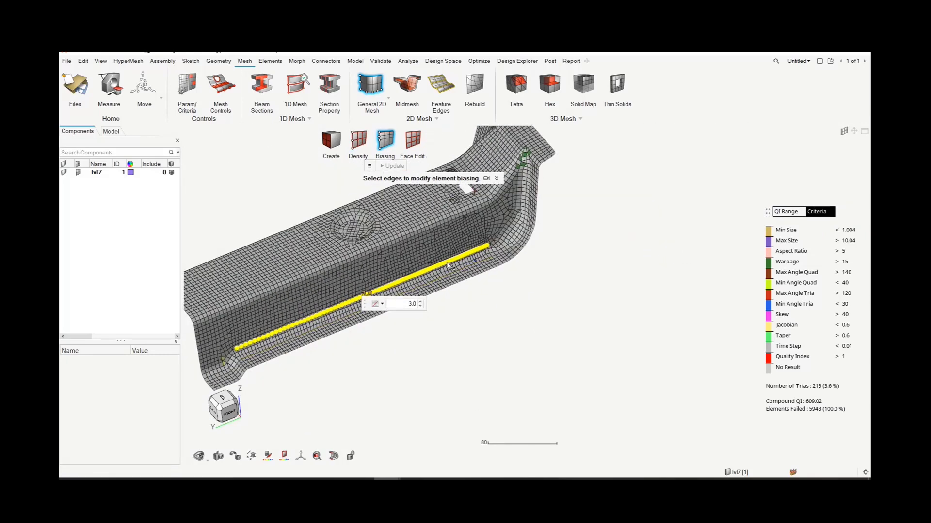
{"action": "scroll", "coordinate": [468, 255], "scroll_direction": "up", "scroll_amount": 5}
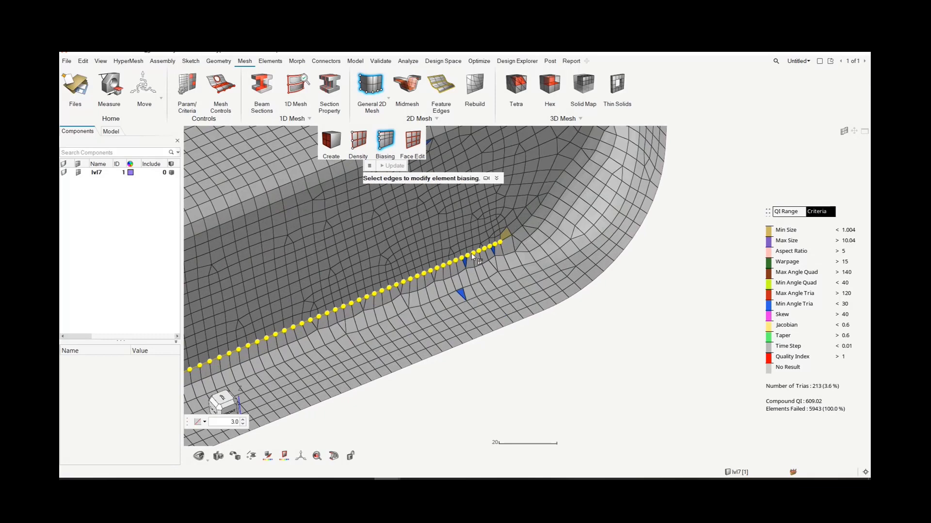
{"action": "scroll", "coordinate": [321, 286], "scroll_direction": "down", "scroll_amount": 3}
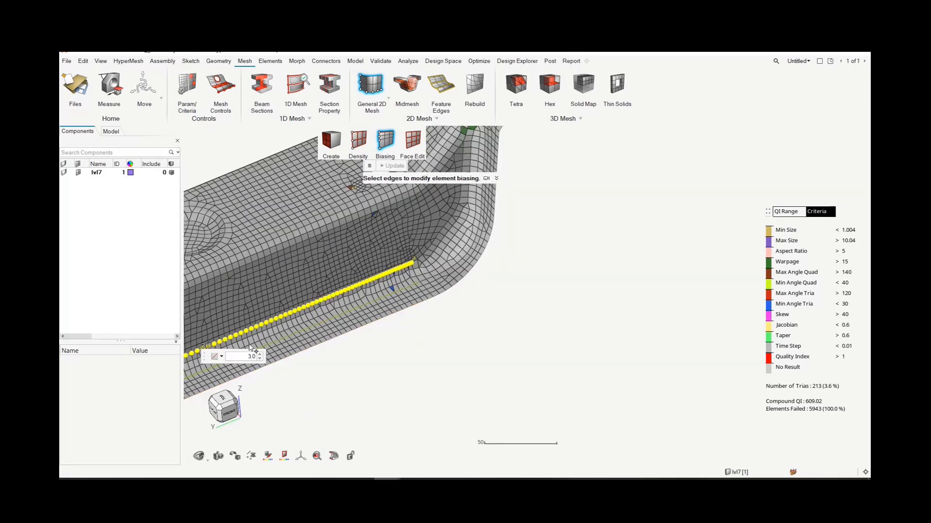
{"action": "left_click", "coordinate": [260, 356]}
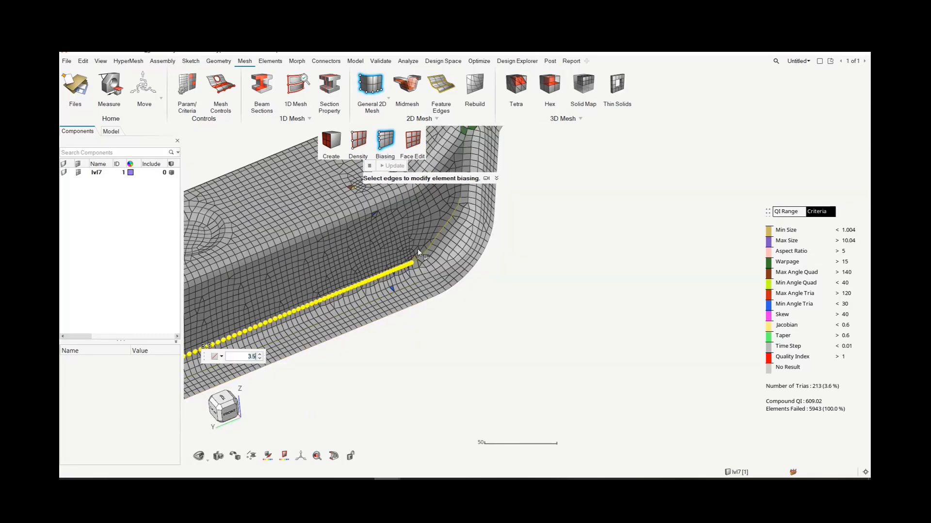
{"action": "right_click_drag", "start_coordinate": [369, 253], "coordinate": [580, 194]}
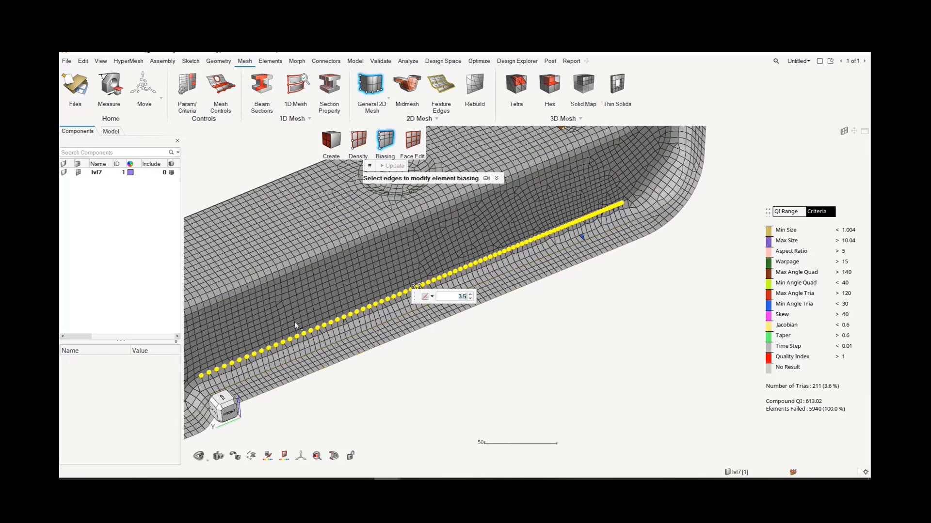
Change the mesh element type on the bracket's long side wall surface to Trias using Face Edit.
{"action": "left_click", "coordinate": [413, 140]}
{"action": "scroll", "coordinate": [429, 253], "scroll_direction": "down", "scroll_amount": 4}
{"action": "left_click", "coordinate": [416, 257]}
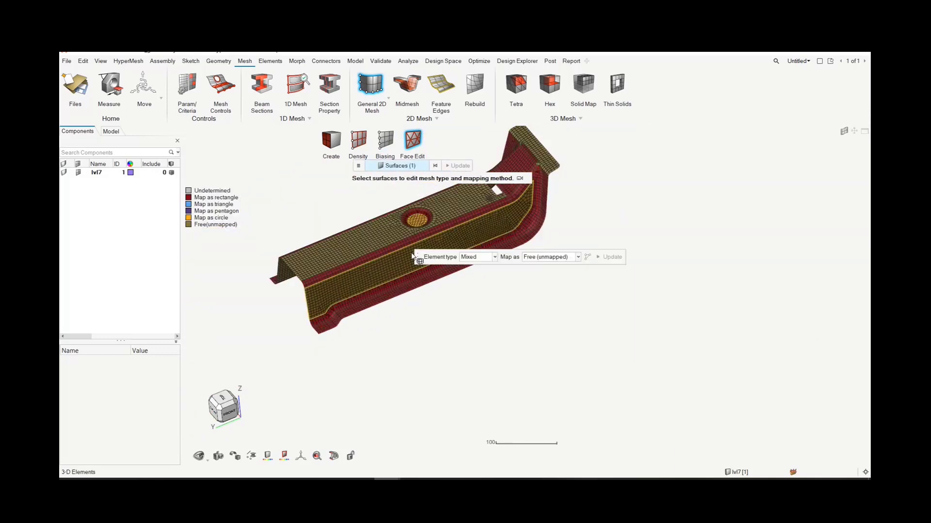
{"action": "left_click", "coordinate": [494, 258]}
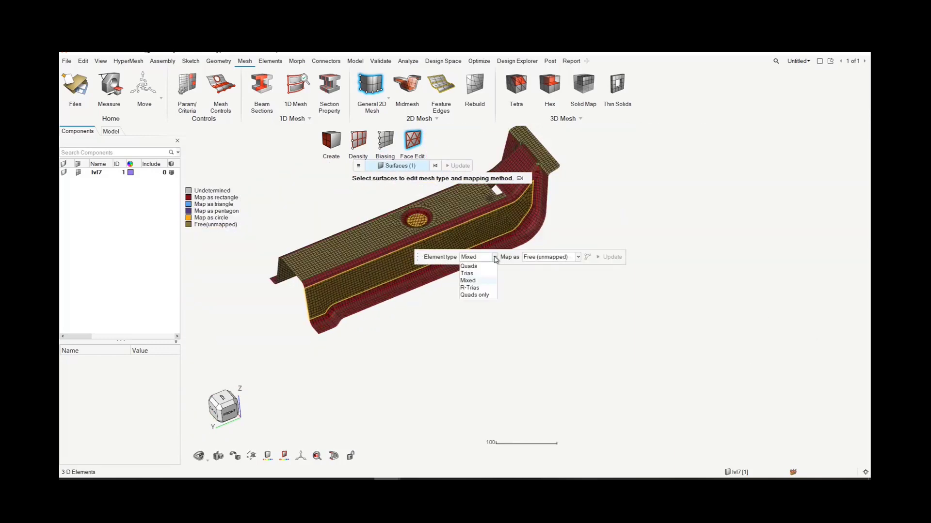
{"action": "left_click", "coordinate": [469, 274]}
{"action": "scroll", "coordinate": [477, 234], "scroll_direction": "up", "scroll_amount": 2}
{"action": "scroll", "coordinate": [432, 228], "scroll_direction": "up", "scroll_amount": 2}
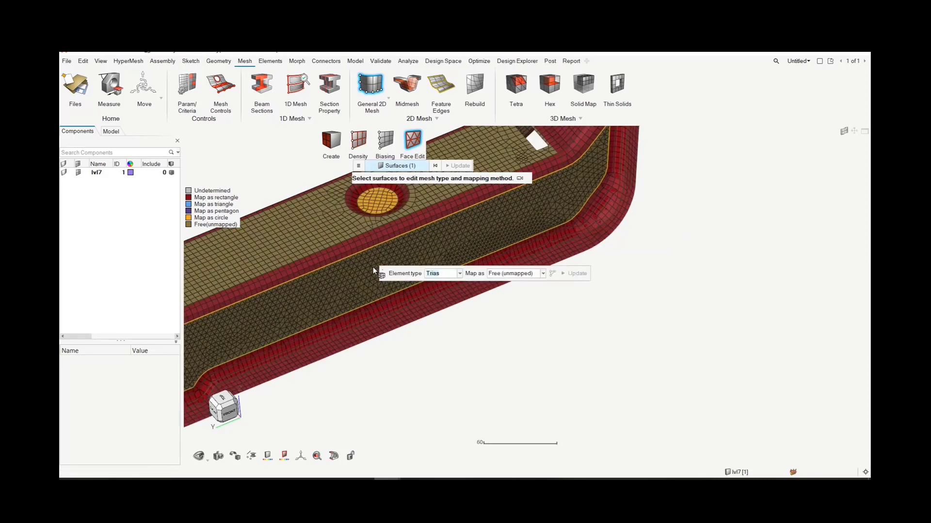
Examine the triangular mesh on the side wall from several angles and exit face editing.
{"action": "scroll", "coordinate": [373, 269], "scroll_direction": "up", "scroll_amount": 2}
{"action": "right_click_drag", "start_coordinate": [721, 261], "coordinate": [688, 394]}
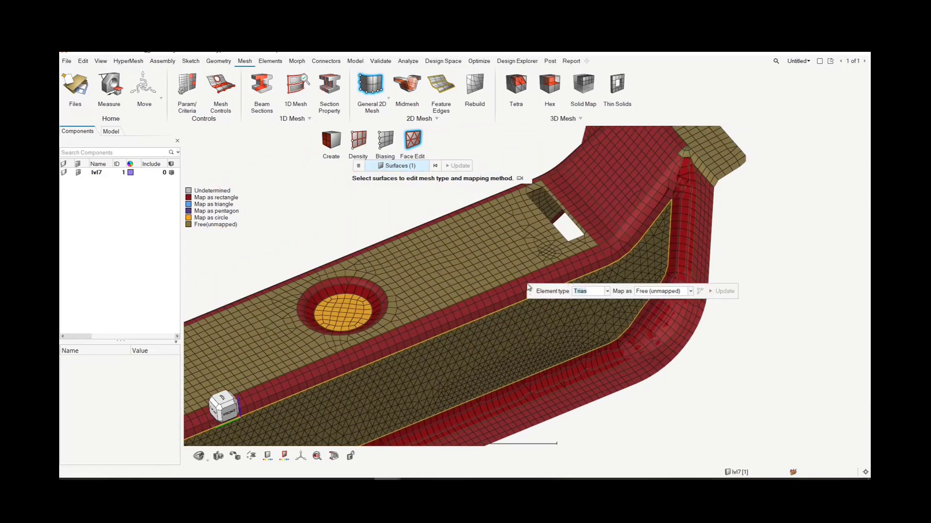
{"action": "scroll", "coordinate": [297, 228], "scroll_direction": "down", "scroll_amount": 1}
{"action": "right_click_drag", "start_coordinate": [297, 228], "coordinate": [436, 232]}
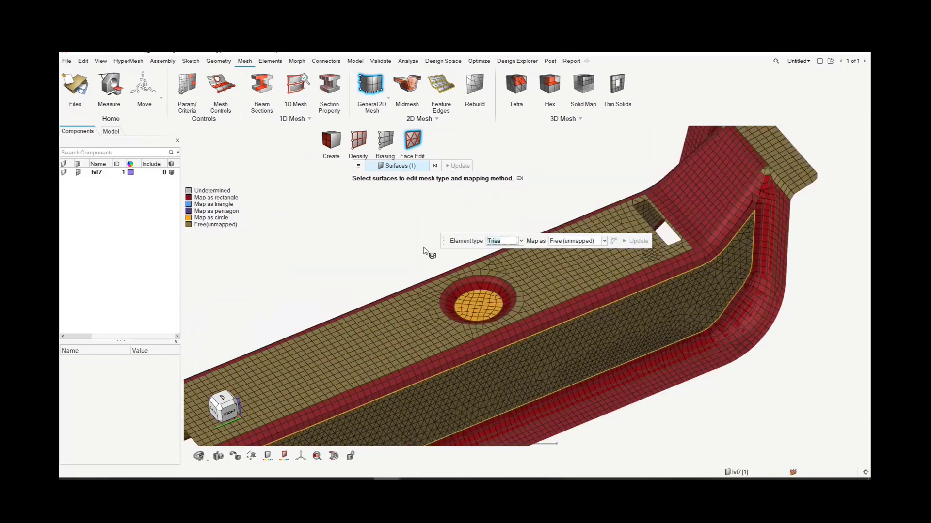
{"action": "middle_click_drag", "start_coordinate": [424, 250], "coordinate": [675, 411]}
{"action": "middle_click_drag", "start_coordinate": [539, 342], "coordinate": [539, 267]}
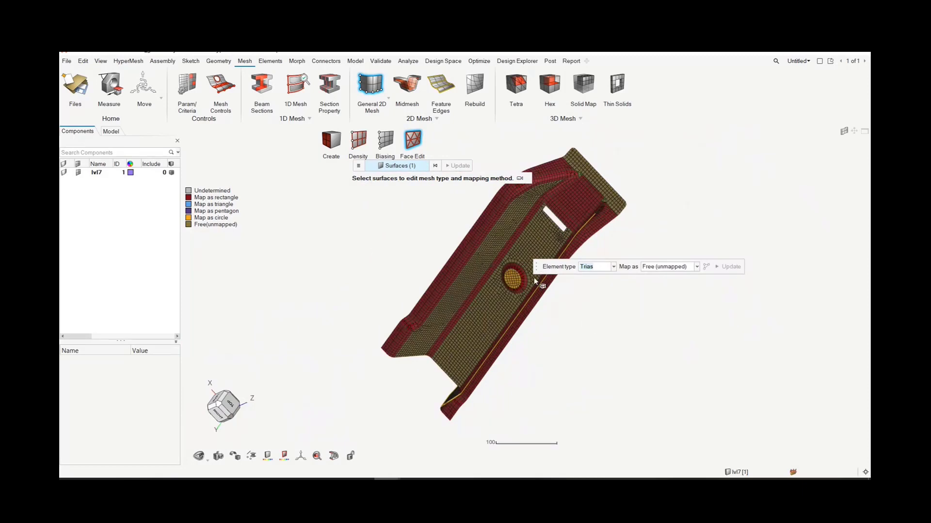
{"action": "right_click", "coordinate": [280, 252]}
{"action": "left_click", "coordinate": [275, 246]}
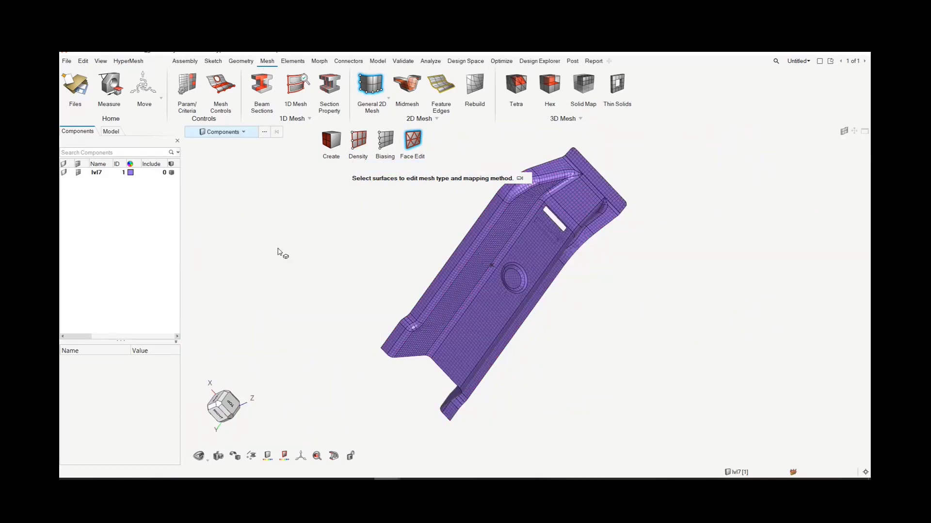
{"action": "middle_click_drag", "start_coordinate": [582, 378], "coordinate": [627, 345]}
{"action": "middle_click_drag", "start_coordinate": [664, 293], "coordinate": [484, 198]}
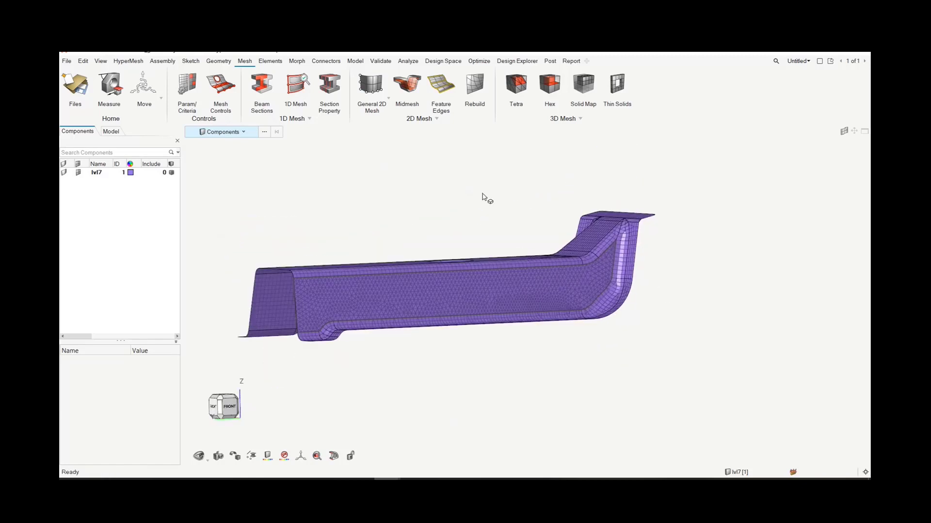
Start Edit Elements and examine the failed elements around the rectangular slot and the bracket's raised corner.
{"action": "left_click", "coordinate": [271, 61]}
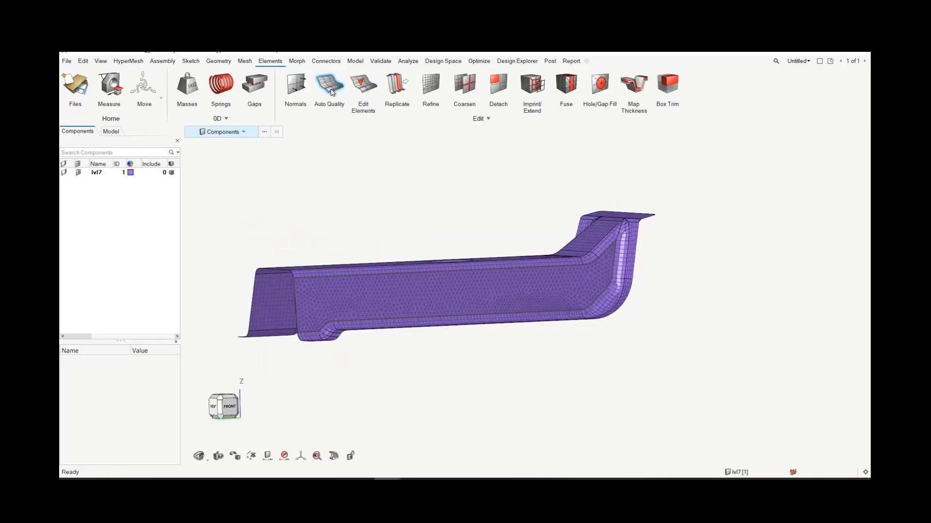
{"action": "left_click", "coordinate": [363, 87]}
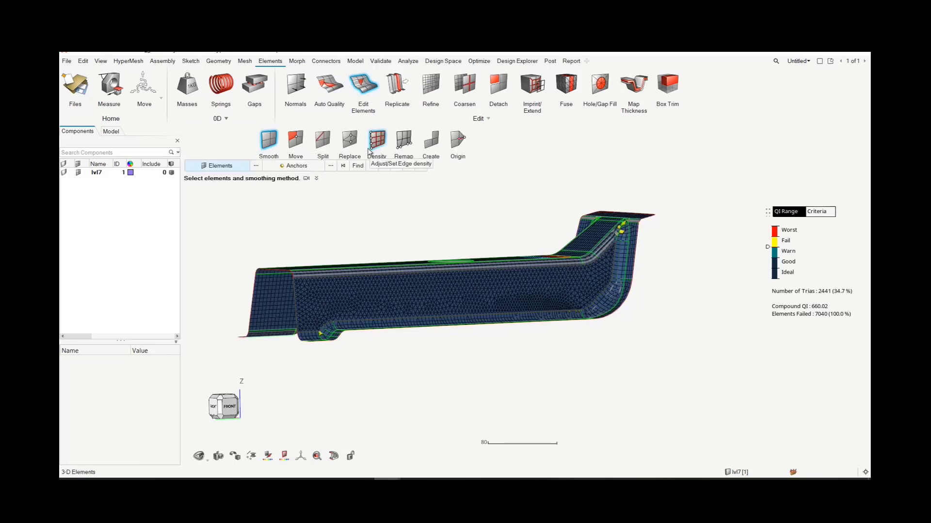
{"action": "left_click_drag", "start_coordinate": [563, 216], "coordinate": [476, 350], "text": "ctrl"}
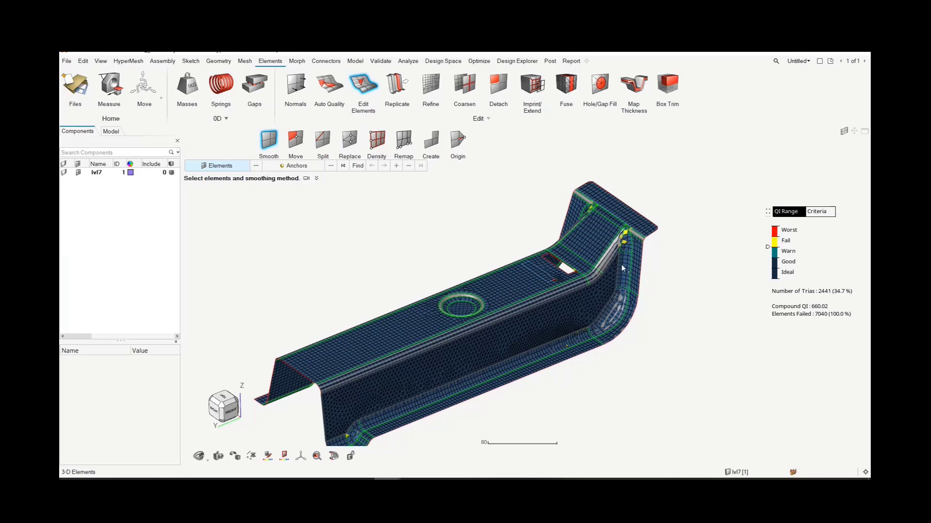
{"action": "scroll", "coordinate": [618, 244], "scroll_direction": "up", "scroll_amount": 5}
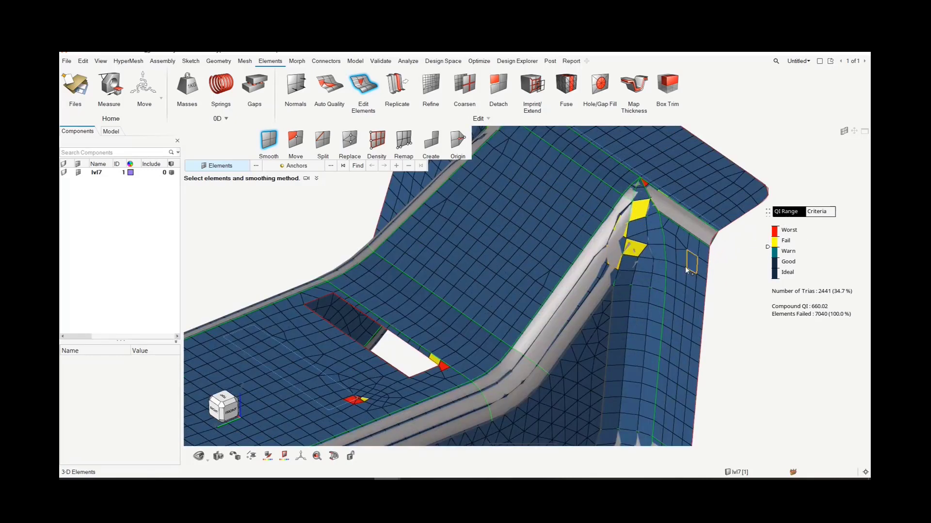
{"action": "scroll", "coordinate": [678, 248], "scroll_direction": "down", "scroll_amount": 5}
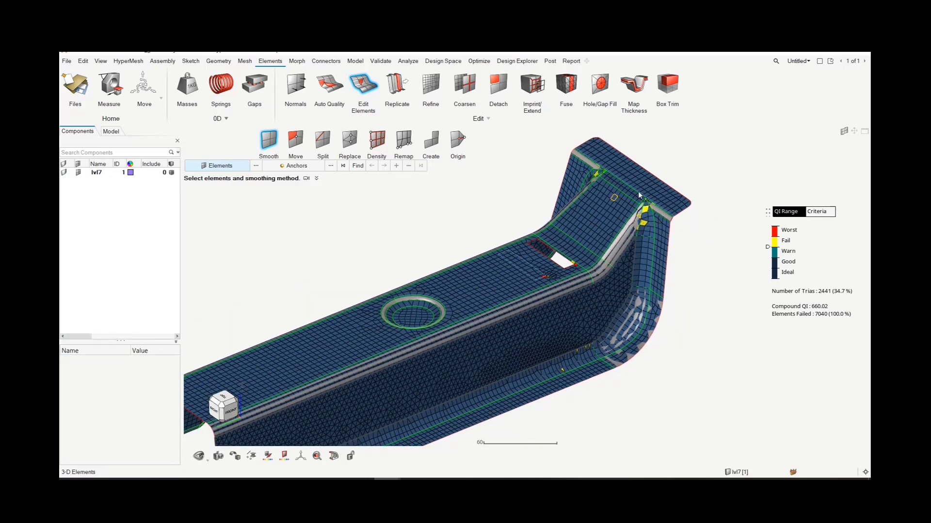
{"action": "scroll", "coordinate": [638, 191], "scroll_direction": "up", "scroll_amount": 5}
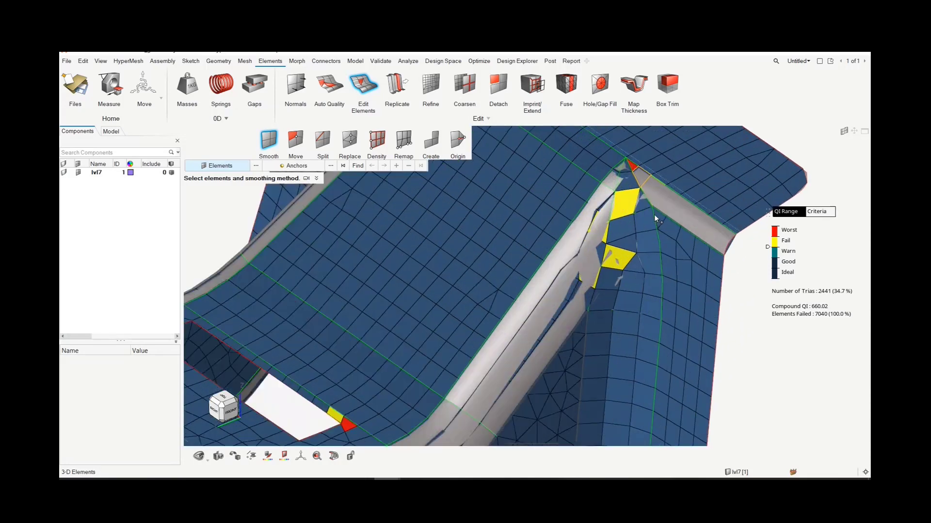
Split the two failed quad elements at the raised corner of the side flange.
{"action": "left_click", "coordinate": [322, 140]}
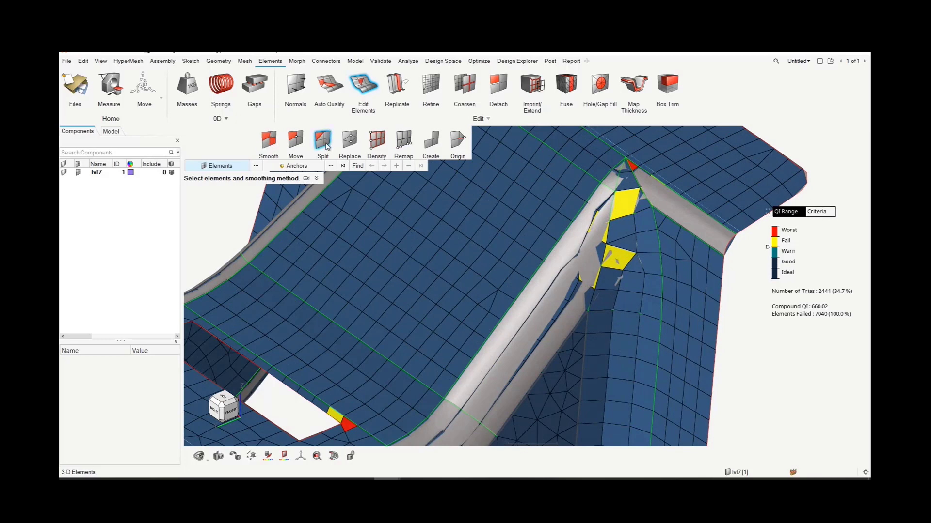
{"action": "left_click", "coordinate": [622, 208]}
{"action": "scroll", "coordinate": [689, 240], "scroll_direction": "up", "scroll_amount": 3}
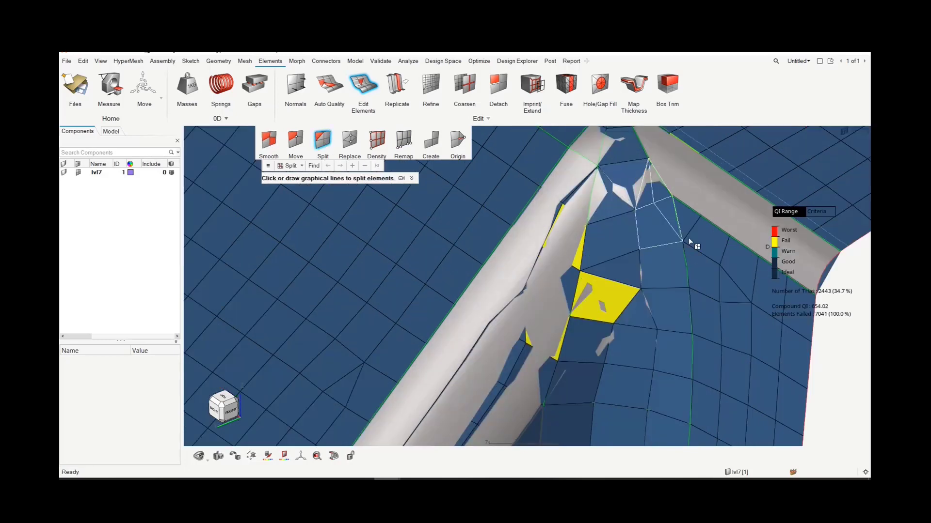
{"action": "left_click", "coordinate": [596, 308]}
{"action": "scroll", "coordinate": [601, 306], "scroll_direction": "down", "scroll_amount": 5}
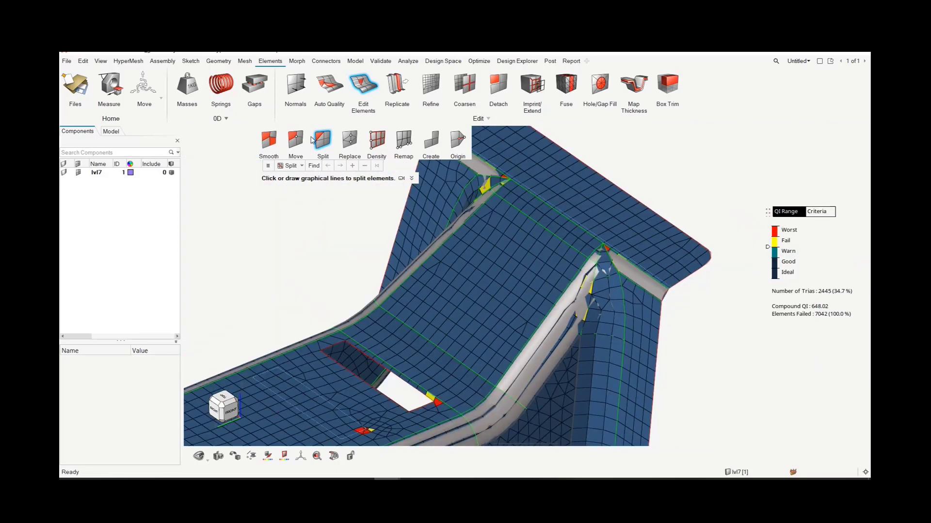
Activate the element Move tool and examine the worst-quality element at the raised corner beside the end flange.
{"action": "left_click", "coordinate": [296, 140]}
{"action": "scroll", "coordinate": [639, 234], "scroll_direction": "up", "scroll_amount": 5}
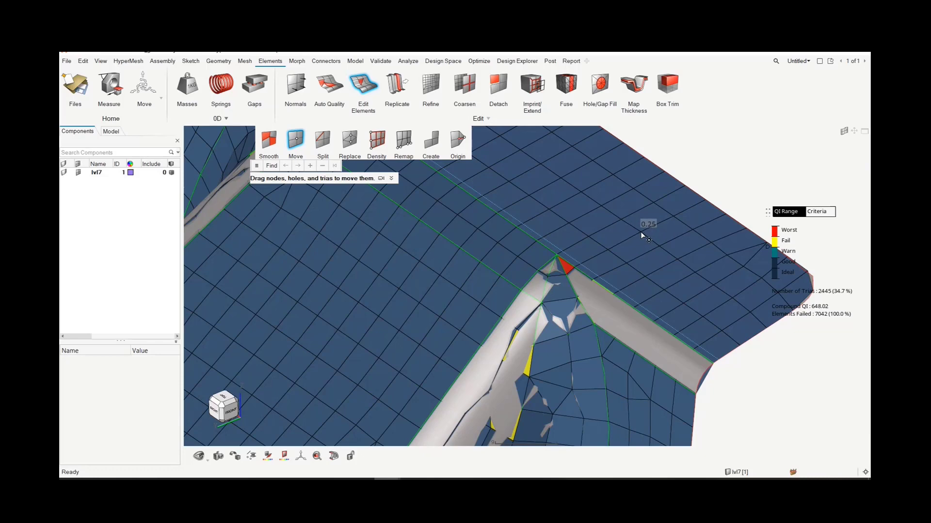
{"action": "scroll", "coordinate": [671, 289], "scroll_direction": "down", "scroll_amount": 2}
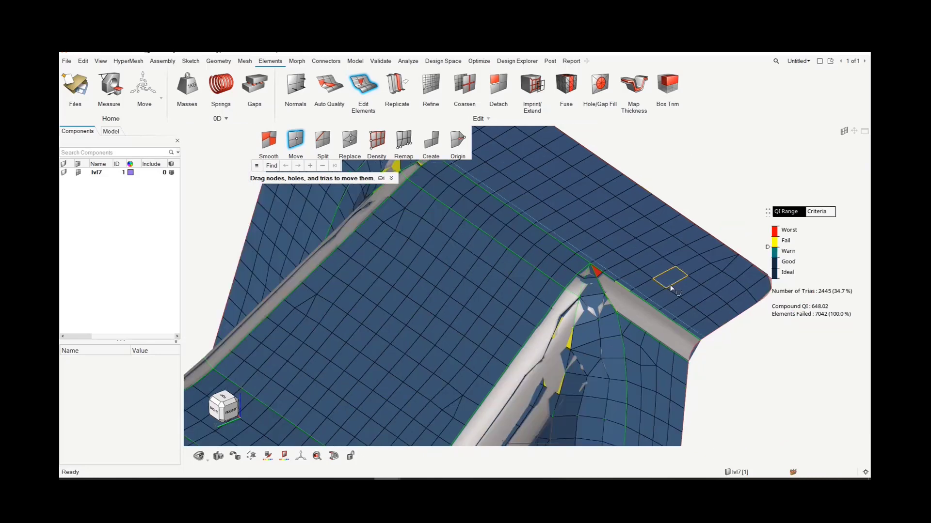
{"action": "scroll", "coordinate": [671, 288], "scroll_direction": "down", "scroll_amount": 3}
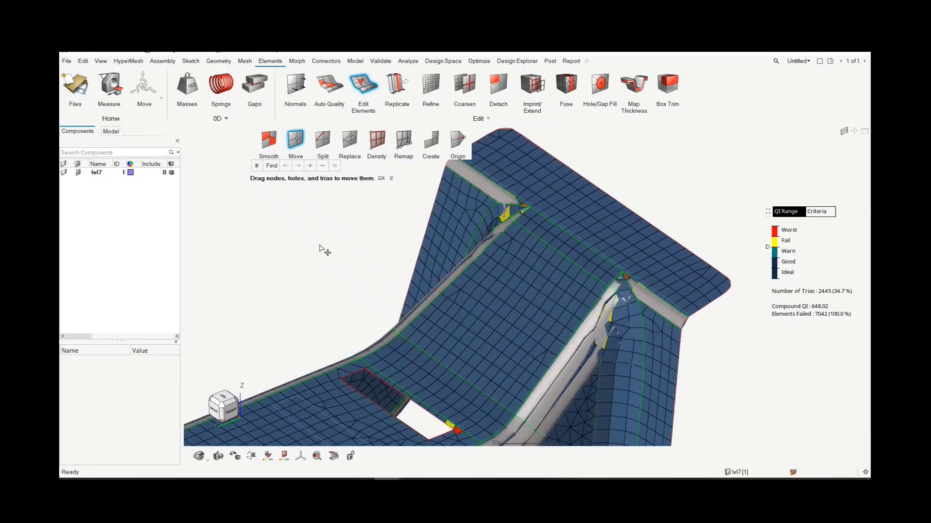
Collapse the failed triangular element on the lower side flange by replacing one node with its neighbour, One to One.
{"action": "left_click", "coordinate": [350, 140]}
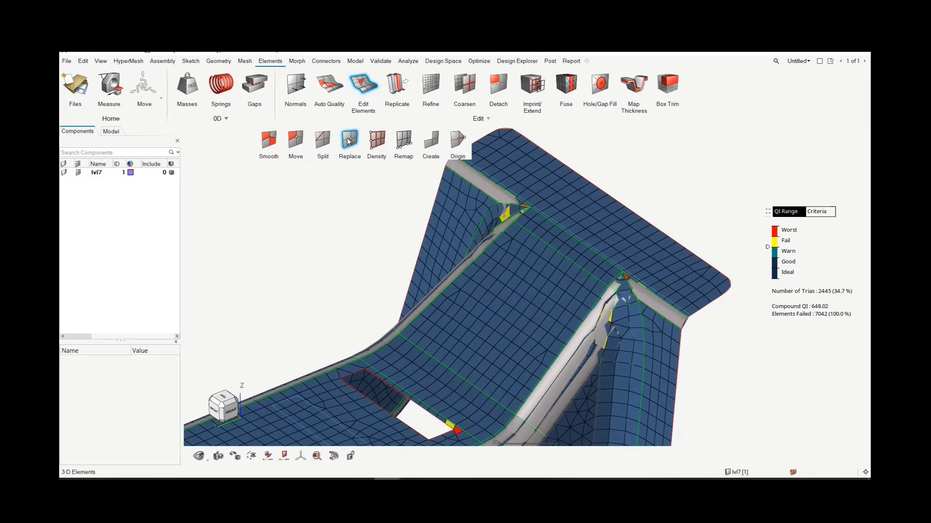
{"action": "scroll", "coordinate": [332, 263], "scroll_direction": "down", "scroll_amount": 5}
{"action": "right_click_drag", "start_coordinate": [344, 268], "coordinate": [451, 169]}
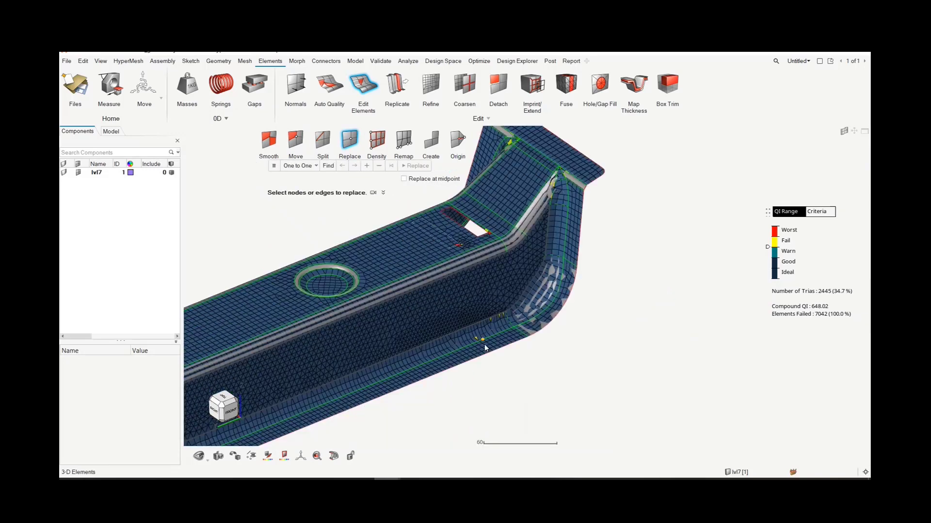
{"action": "scroll", "coordinate": [484, 347], "scroll_direction": "up", "scroll_amount": 6}
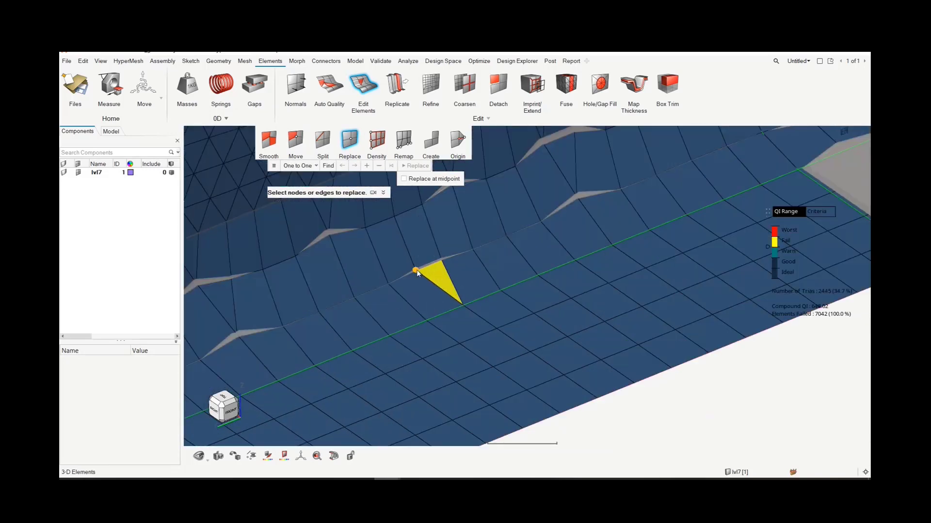
{"action": "left_click", "coordinate": [442, 263]}
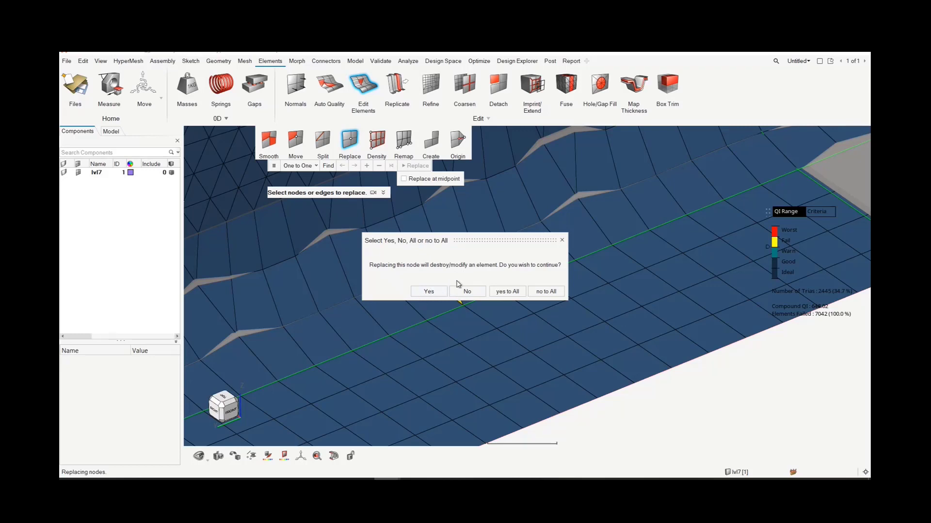
{"action": "left_click", "coordinate": [428, 291]}
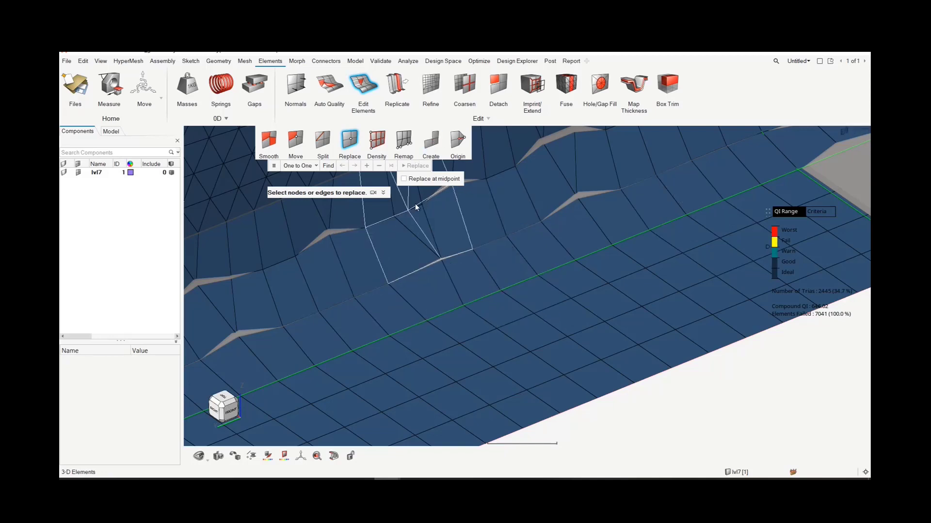
Move the remaining triangular element through the surrounding quad mesh on the lower side flange.
{"action": "key", "text": "m"}
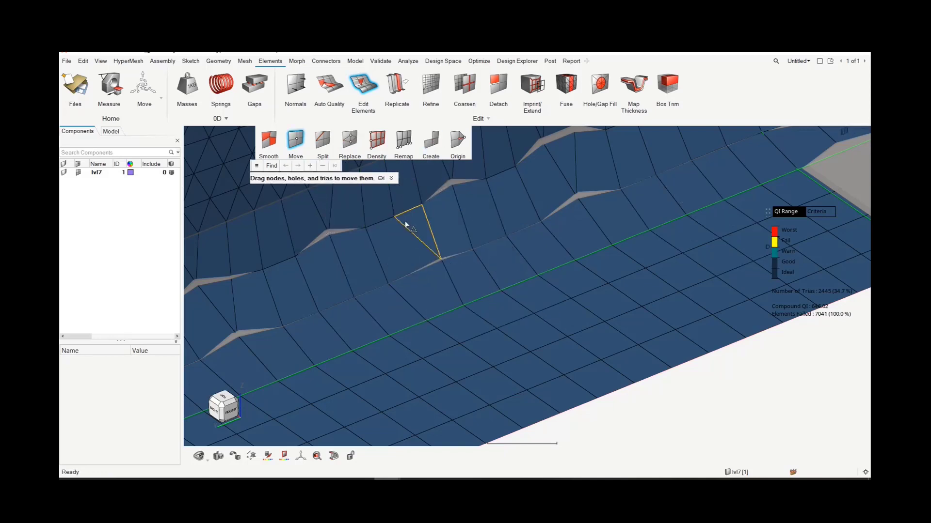
{"action": "left_click_drag", "start_coordinate": [417, 221], "coordinate": [247, 291]}
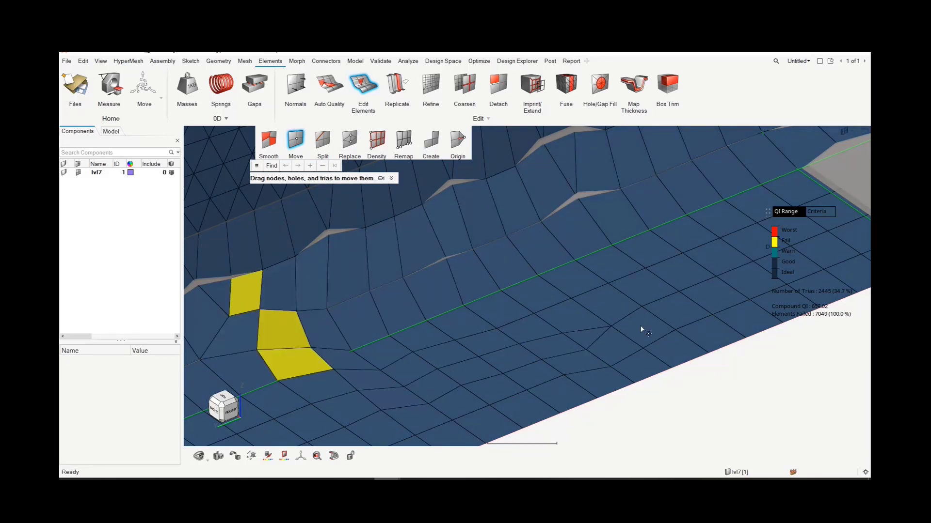
{"action": "left_click_drag", "start_coordinate": [640, 329], "coordinate": [270, 336]}
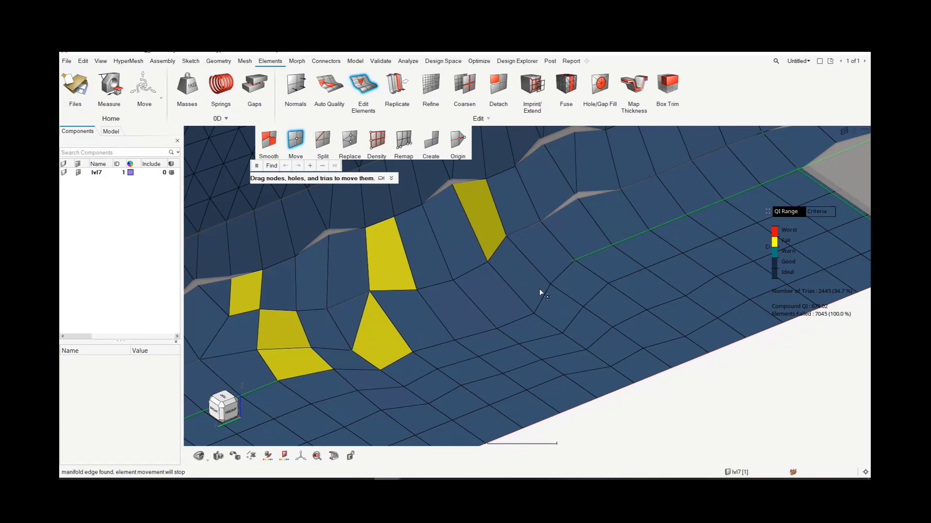
{"action": "scroll", "coordinate": [539, 265], "scroll_direction": "down", "scroll_amount": 5}
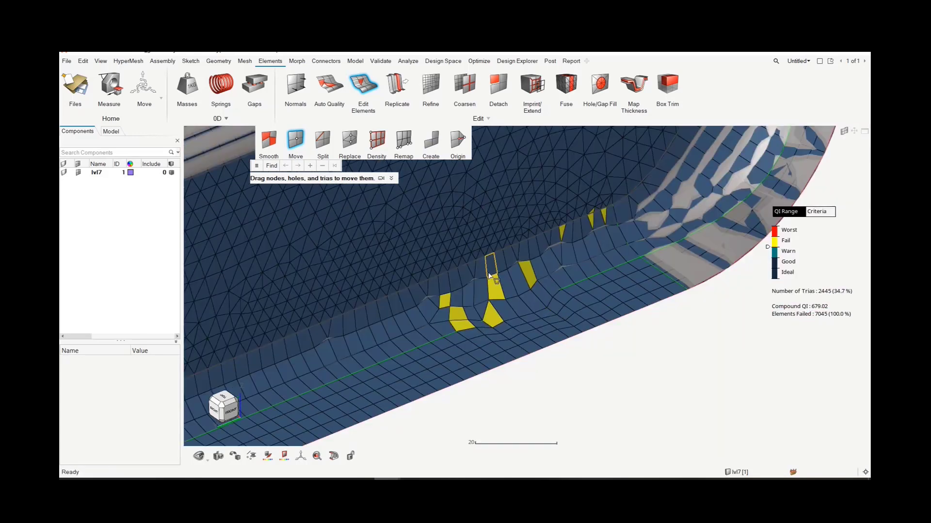
Move the remaining triangular element out of the lower flange bend into the triangular mesh of the side wall.
{"action": "left_click_drag", "start_coordinate": [490, 275], "coordinate": [504, 301]}
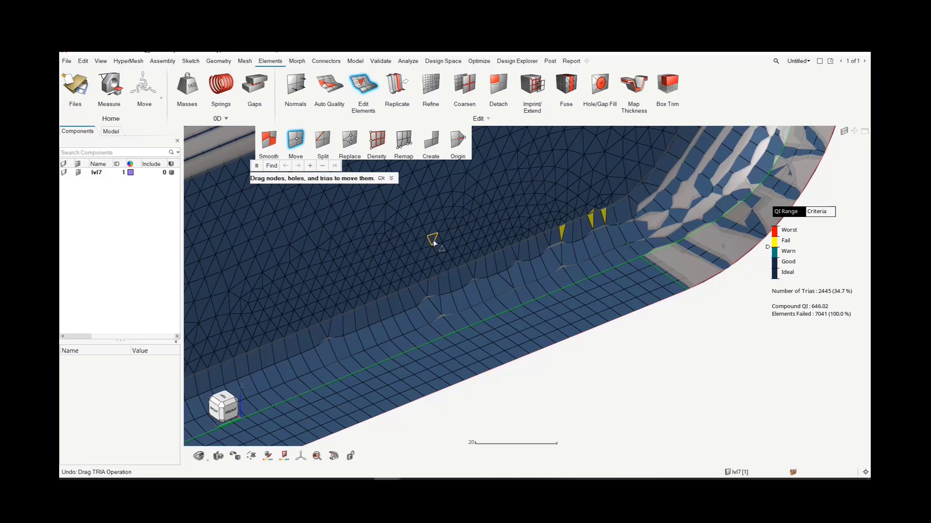
{"action": "scroll", "coordinate": [436, 286], "scroll_direction": "down", "scroll_amount": 10}
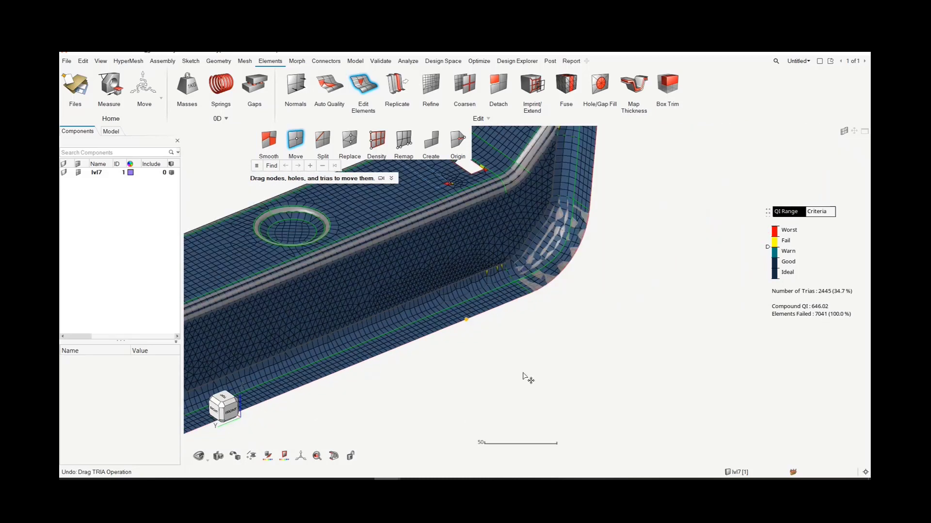
{"action": "scroll", "coordinate": [644, 383], "scroll_direction": "down", "scroll_amount": 3}
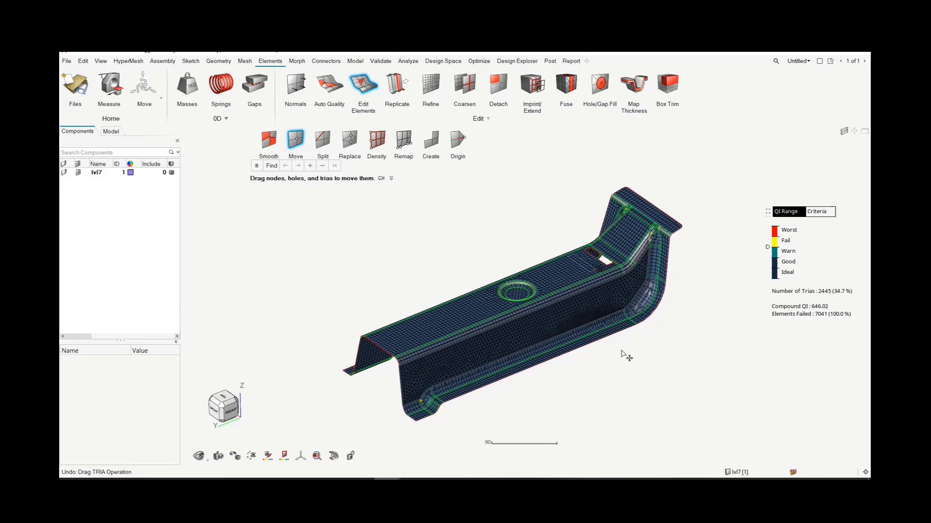
{"action": "right_click_drag", "start_coordinate": [626, 357], "coordinate": [521, 219]}
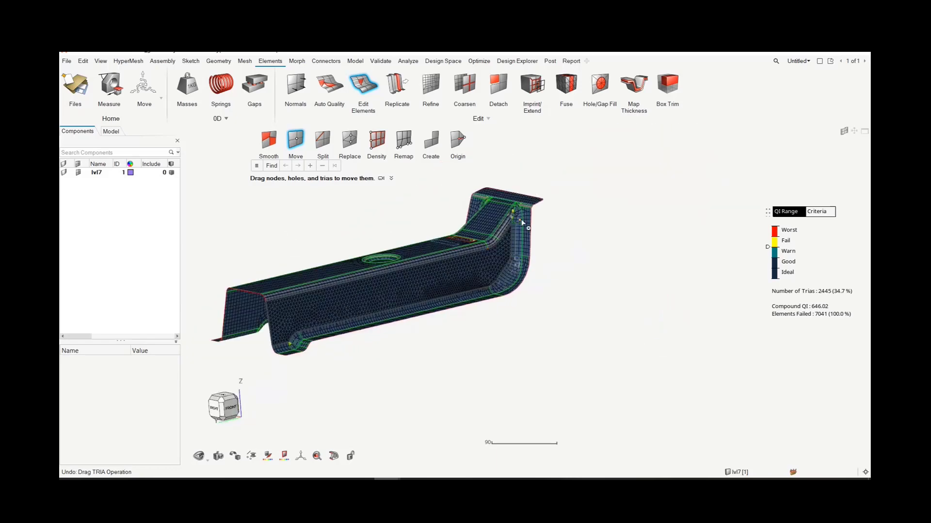
{"action": "scroll", "coordinate": [522, 219], "scroll_direction": "up", "scroll_amount": 5}
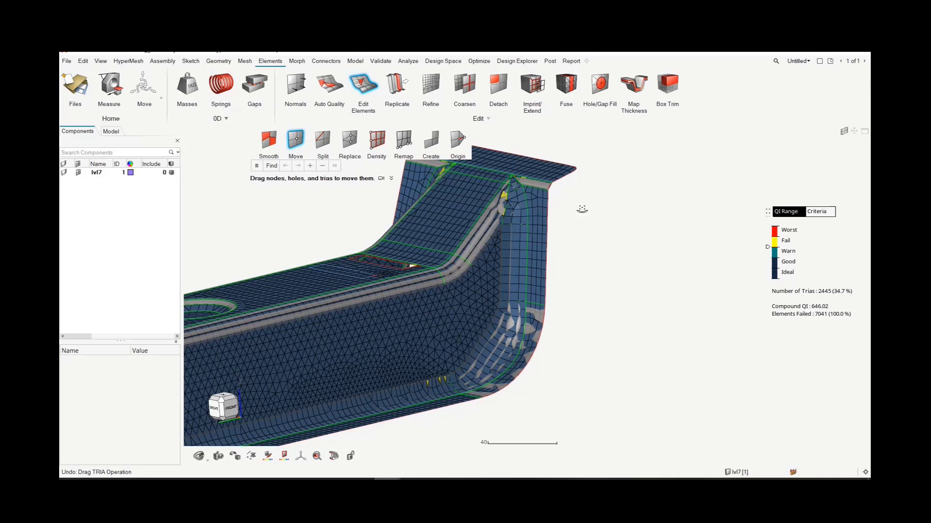
{"action": "middle_click_drag", "start_coordinate": [582, 210], "coordinate": [615, 242]}
{"action": "scroll", "coordinate": [635, 241], "scroll_direction": "down", "scroll_amount": 3}
{"action": "middle_click_drag", "start_coordinate": [491, 211], "coordinate": [551, 326]}
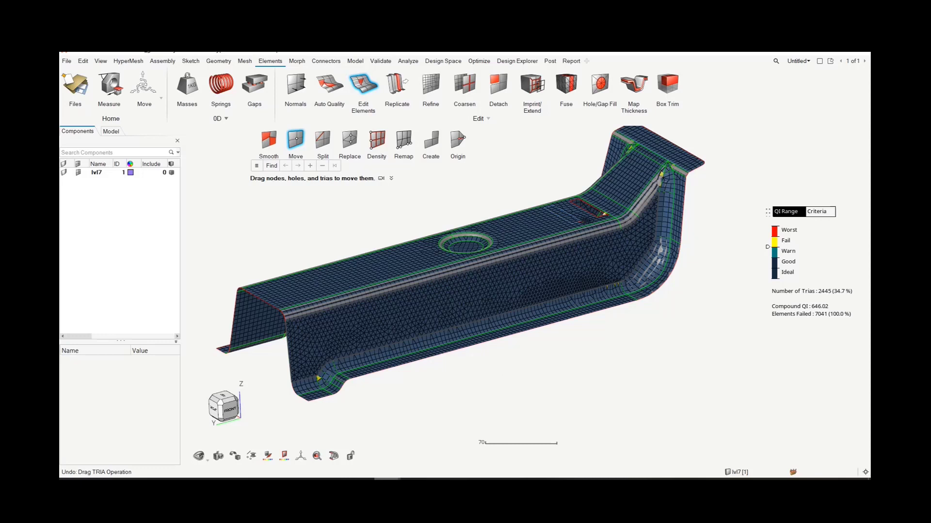
Switch to an empty HyperMesh session and open the recent model 3I_Plastic.hm.
{"action": "left_click", "coordinate": [385, 458]}
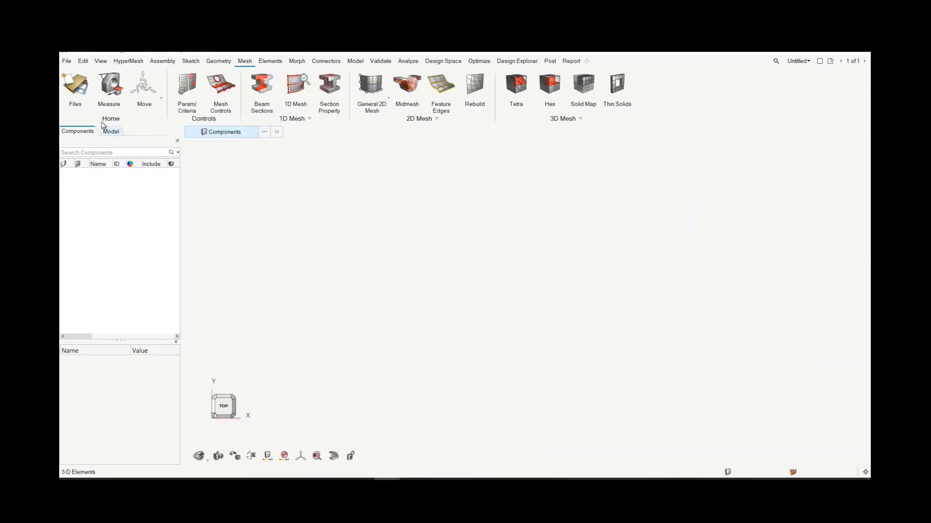
{"action": "left_click", "coordinate": [68, 61]}
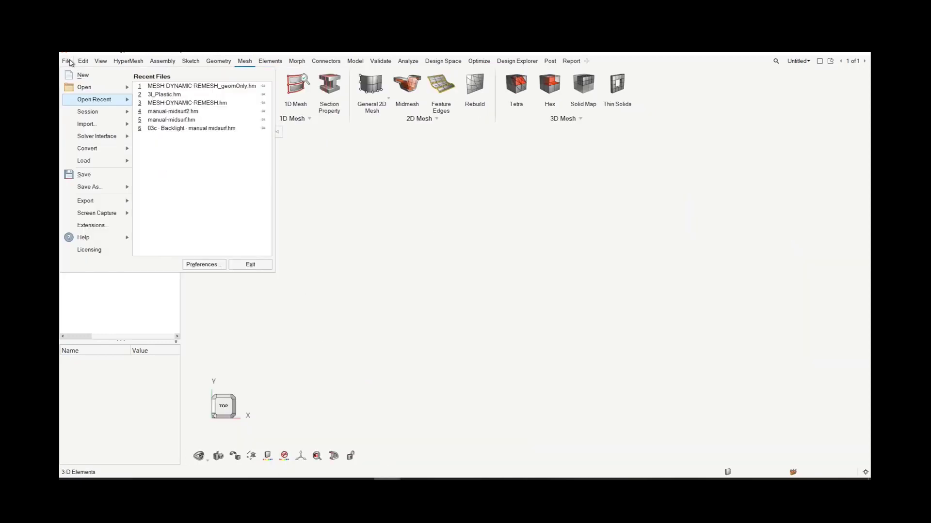
{"action": "left_click", "coordinate": [152, 97]}
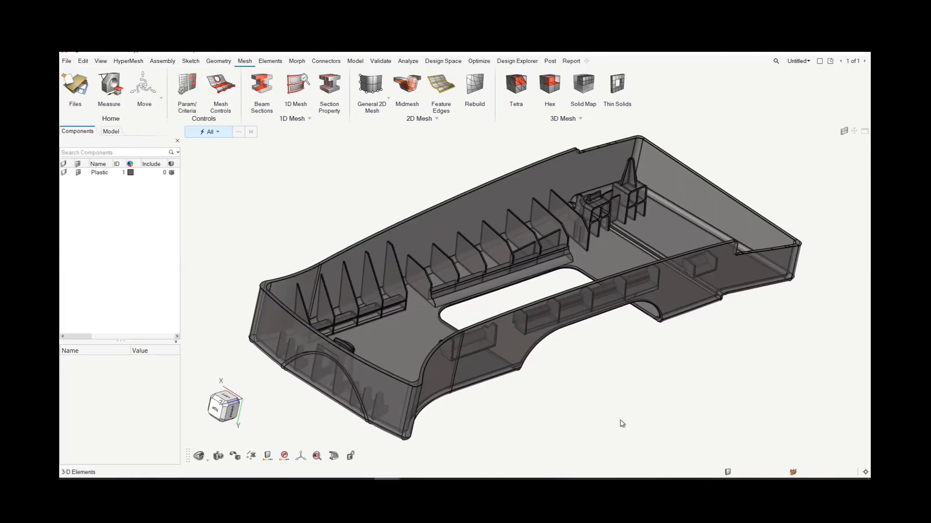
Examine the solid plastic housing, including its thin inner ribs, central cutout and surrounding walls.
{"action": "middle_click_drag", "start_coordinate": [339, 225], "coordinate": [354, 264]}
{"action": "middle_click_drag", "start_coordinate": [662, 370], "coordinate": [679, 403]}
{"action": "scroll", "coordinate": [547, 300], "scroll_direction": "up", "scroll_amount": 5}
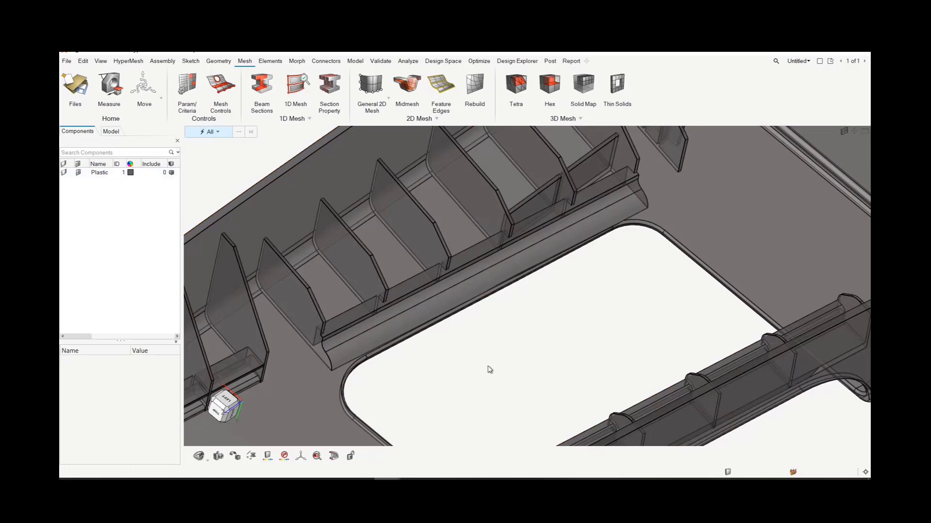
{"action": "scroll", "coordinate": [490, 370], "scroll_direction": "down", "scroll_amount": 2}
{"action": "scroll", "coordinate": [490, 370], "scroll_direction": "down", "scroll_amount": 3}
{"action": "mouse_move", "coordinate": [651, 435]}
{"action": "middle_mouse_down"}
{"action": "mouse_move", "coordinate": [636, 421]}
{"action": "mouse_move", "coordinate": [651, 435]}
{"action": "middle_mouse_up"}
{"action": "right_click_drag", "start_coordinate": [720, 401], "coordinate": [702, 374]}
{"action": "scroll", "coordinate": [703, 374], "scroll_direction": "down", "scroll_amount": 3}
{"action": "middle_click_drag", "start_coordinate": [752, 273], "coordinate": [747, 275]}
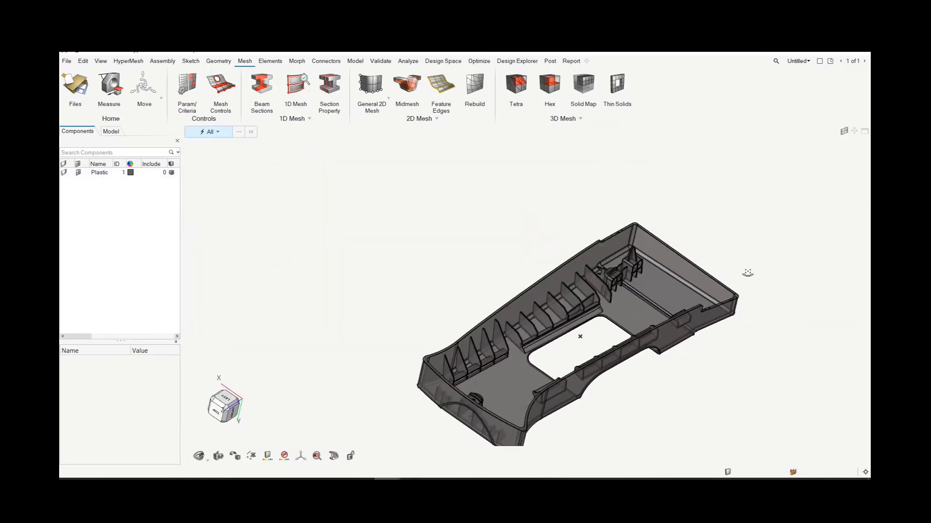
{"action": "right_click_drag", "start_coordinate": [731, 378], "coordinate": [632, 334]}
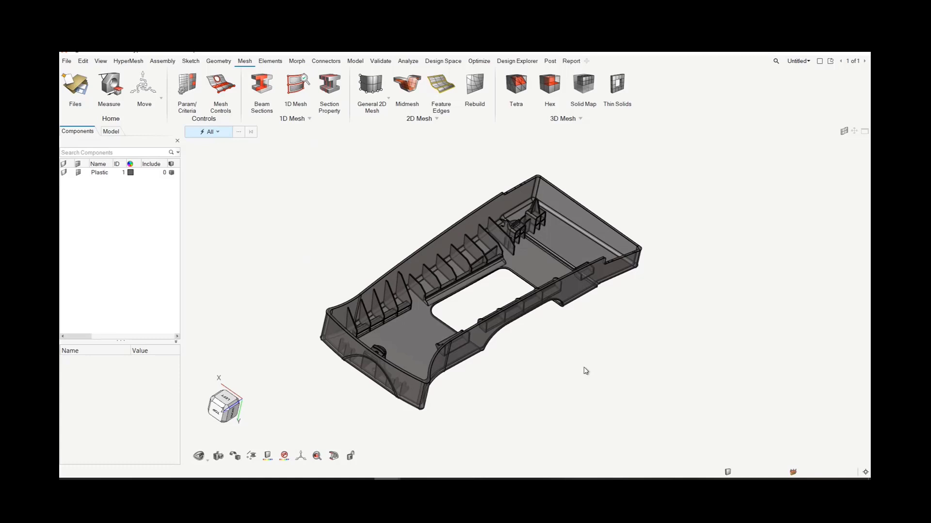
Generate an automatic midmesh using the Plastic component as the source geometry.
{"action": "left_click", "coordinate": [406, 88]}
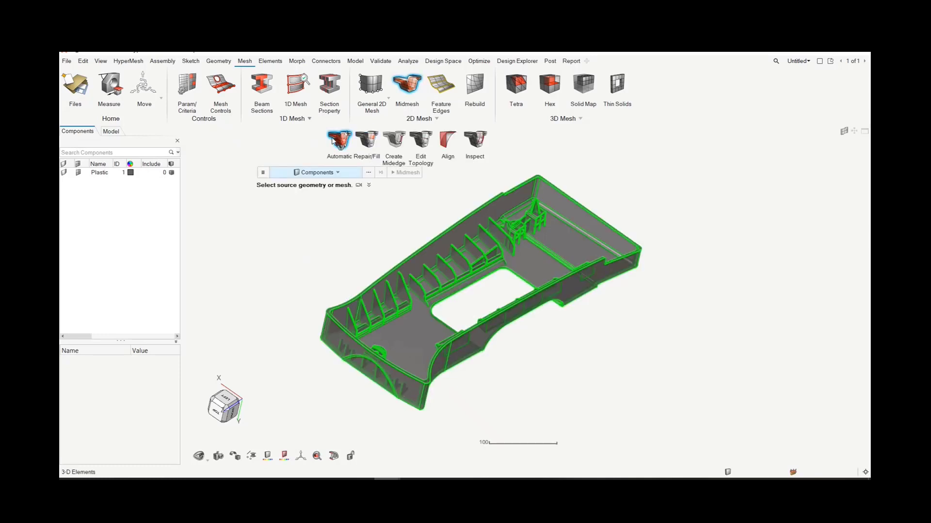
{"action": "left_click", "coordinate": [539, 268]}
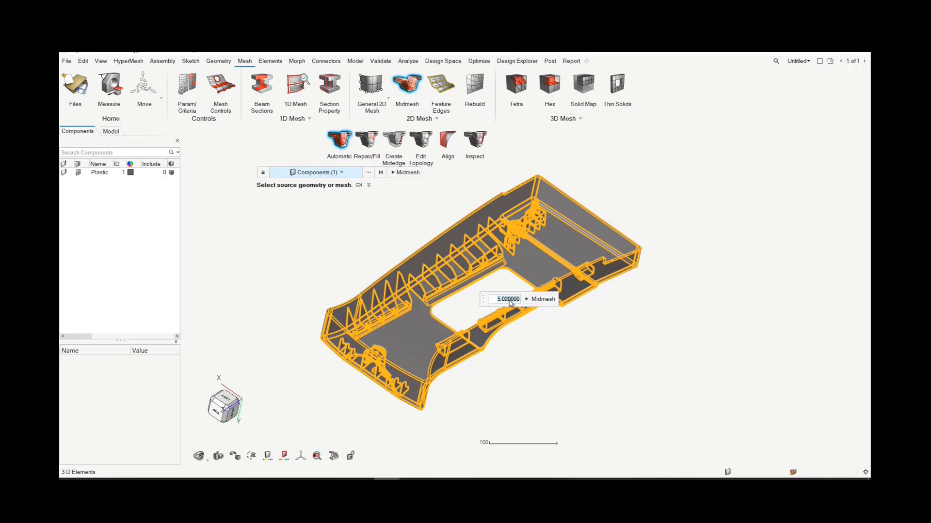
{"action": "left_click", "coordinate": [540, 300]}
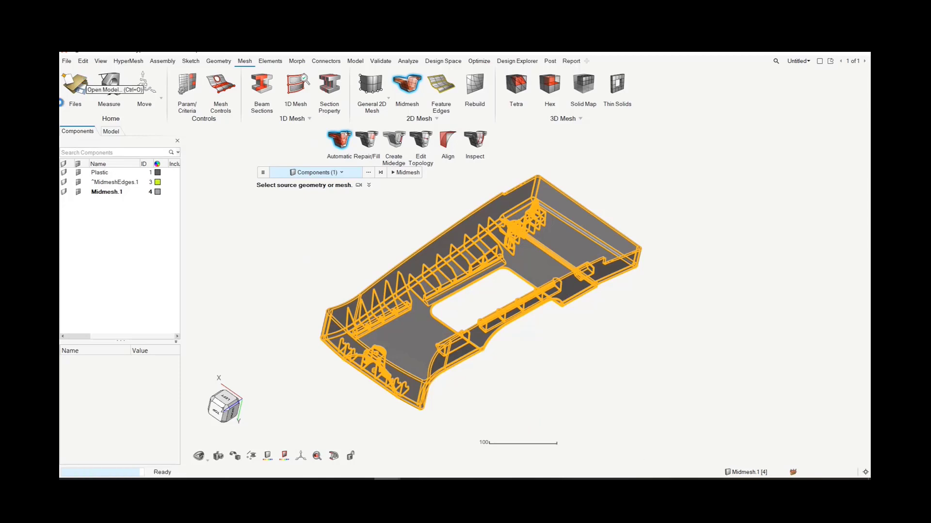
Examine the generated midmesh and its midmesh edges against the source geometry along the ribs and outer walls.
{"action": "right_click_drag", "start_coordinate": [618, 370], "coordinate": [649, 446]}
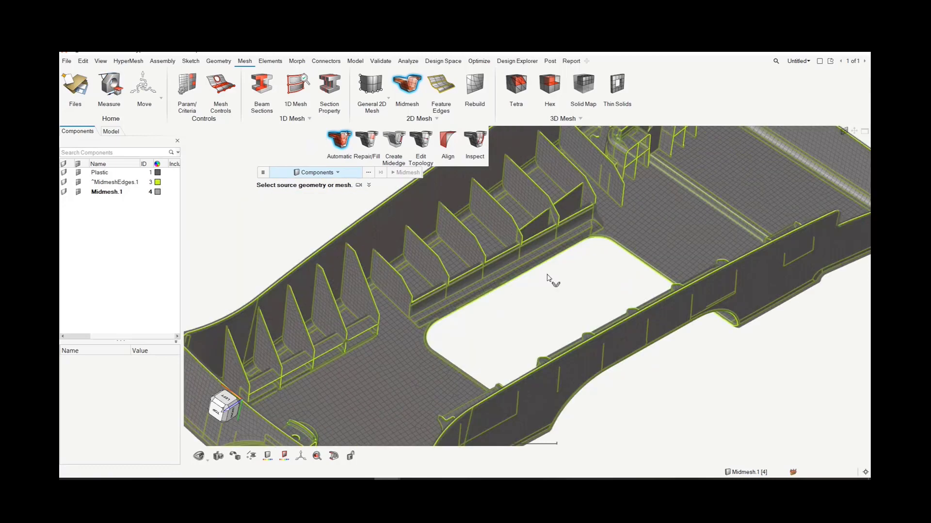
{"action": "scroll", "coordinate": [549, 276], "scroll_direction": "up", "scroll_amount": 5}
{"action": "scroll", "coordinate": [525, 309], "scroll_direction": "down", "scroll_amount": 6}
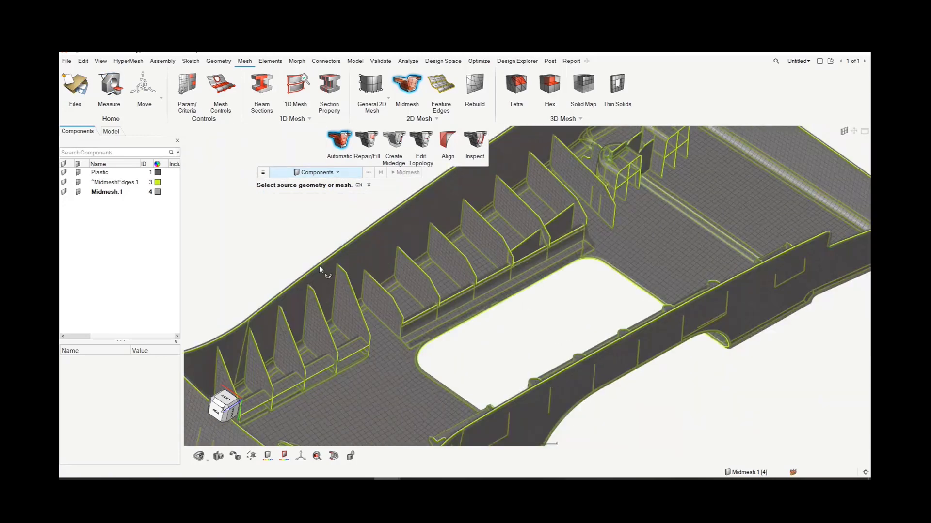
{"action": "scroll", "coordinate": [315, 249], "scroll_direction": "up", "scroll_amount": 5}
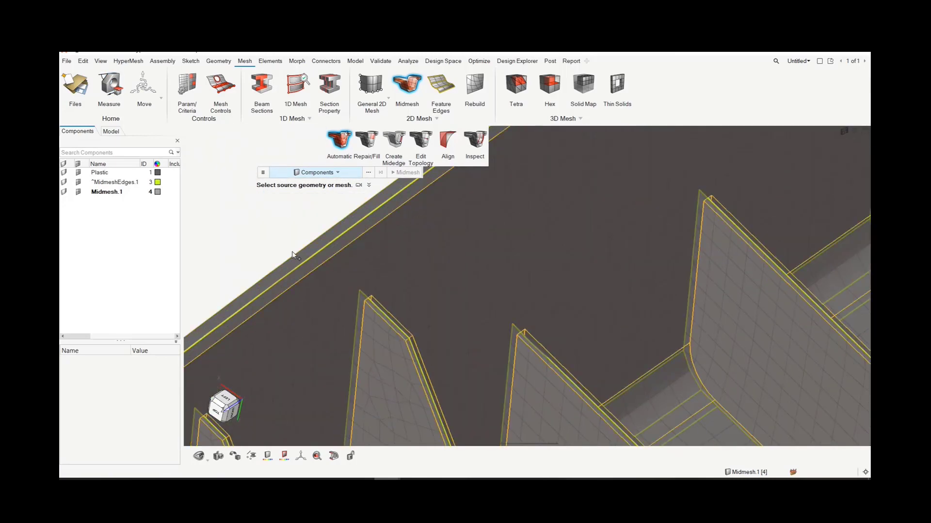
{"action": "scroll", "coordinate": [293, 254], "scroll_direction": "down", "scroll_amount": 8}
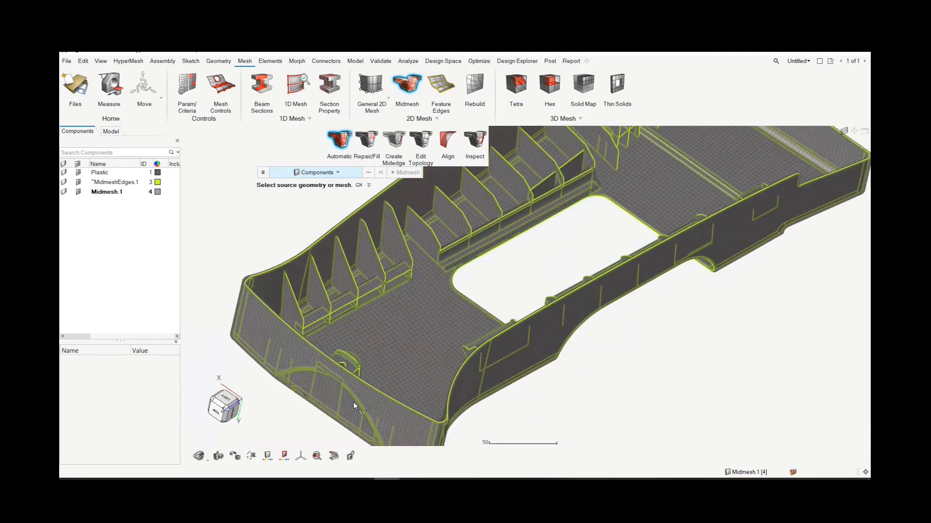
{"action": "scroll", "coordinate": [447, 412], "scroll_direction": "up", "scroll_amount": 2}
{"action": "scroll", "coordinate": [529, 410], "scroll_direction": "up", "scroll_amount": 2}
{"action": "scroll", "coordinate": [530, 393], "scroll_direction": "down", "scroll_amount": 2}
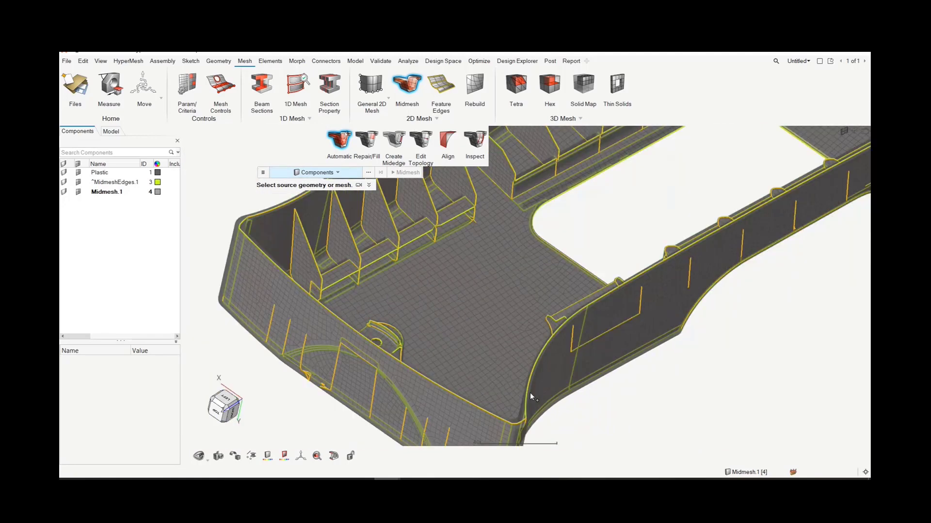
{"action": "scroll", "coordinate": [530, 393], "scroll_direction": "down", "scroll_amount": 3}
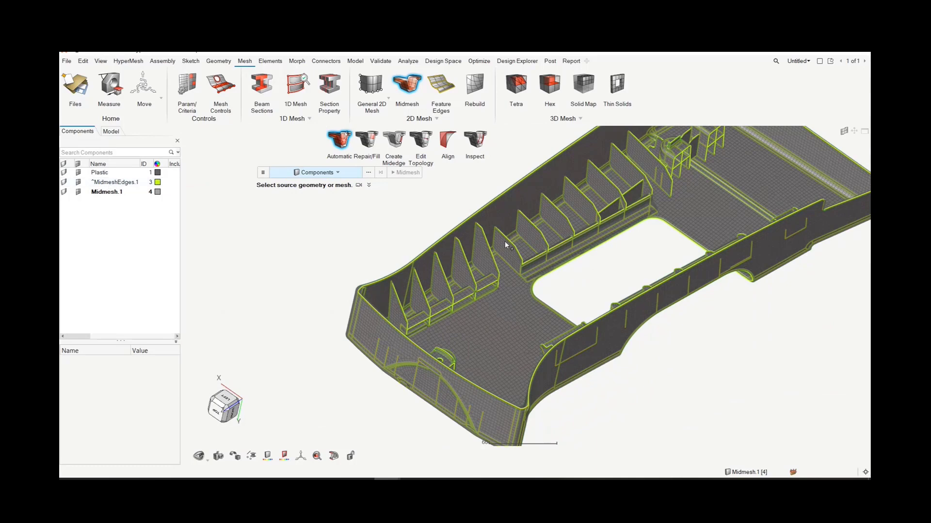
{"action": "scroll", "coordinate": [505, 240], "scroll_direction": "up", "scroll_amount": 4}
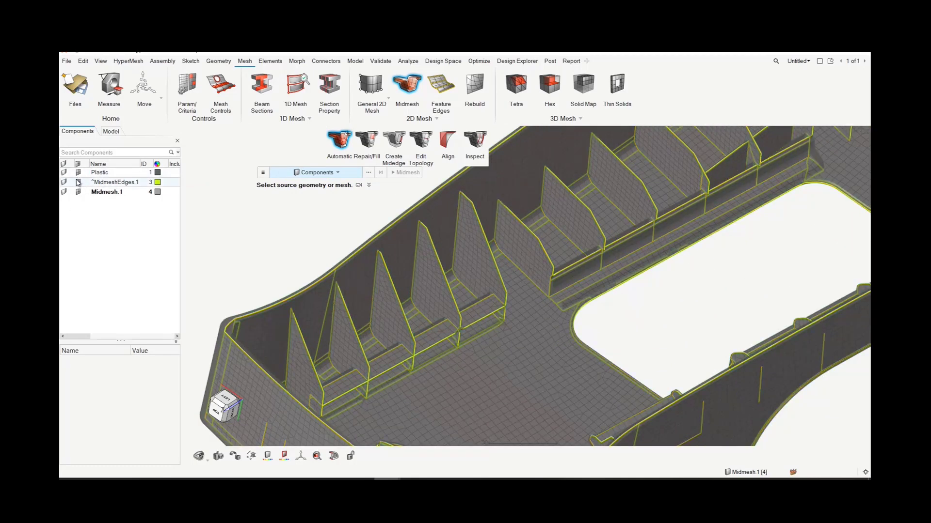
Hide the MidmeshEdges.1 and Plastic components, leaving only Midmesh.1 displayed.
{"action": "left_click", "coordinate": [79, 183]}
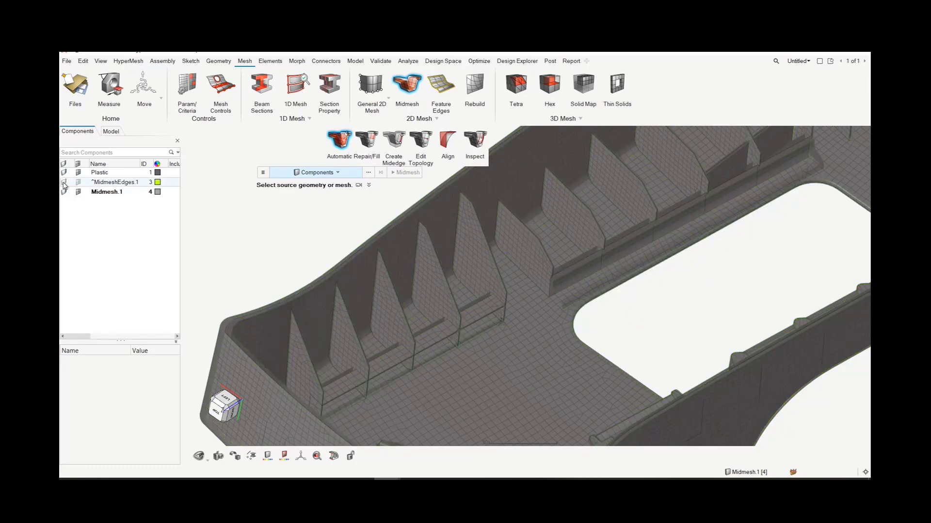
{"action": "scroll", "coordinate": [321, 285], "scroll_direction": "down", "scroll_amount": 3}
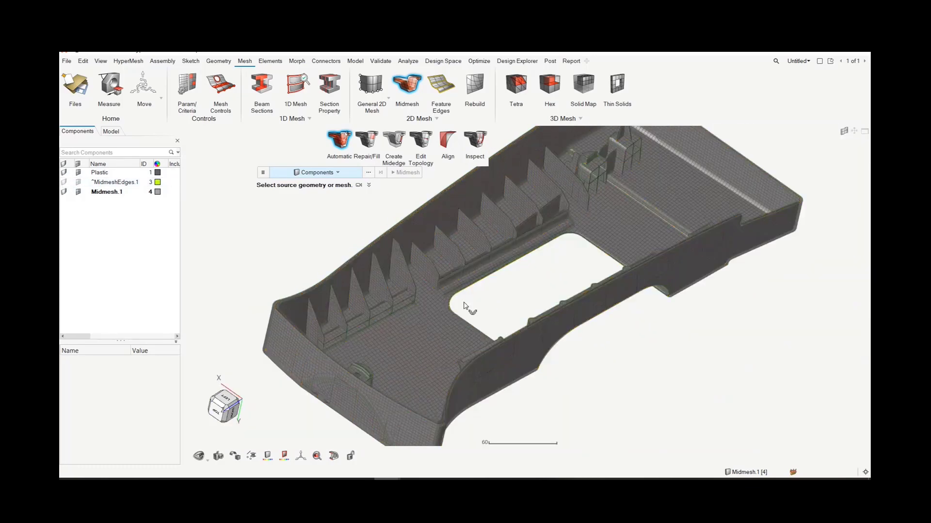
{"action": "left_click", "coordinate": [64, 173]}
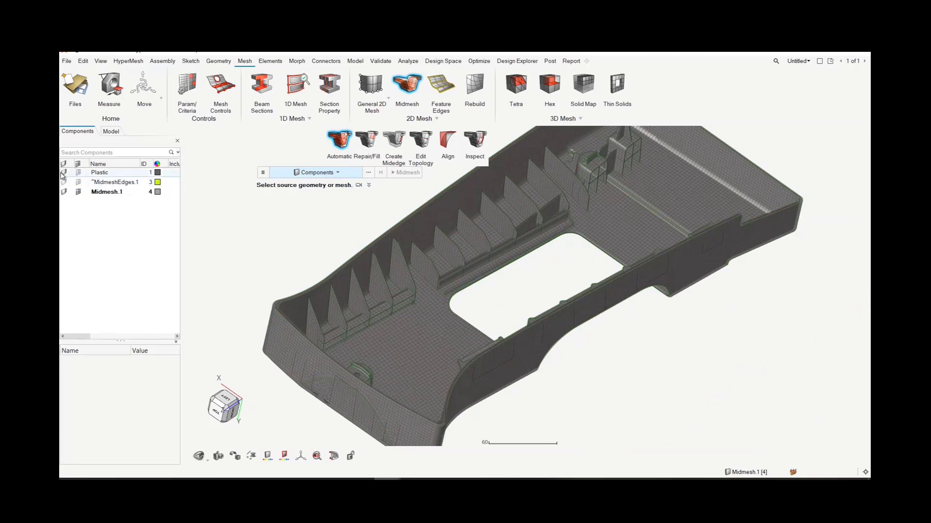
Inspect the isolated midmesh for element flow and connections at the side wall, ribs and central cutout.
{"action": "scroll", "coordinate": [496, 302], "scroll_direction": "up", "scroll_amount": 5}
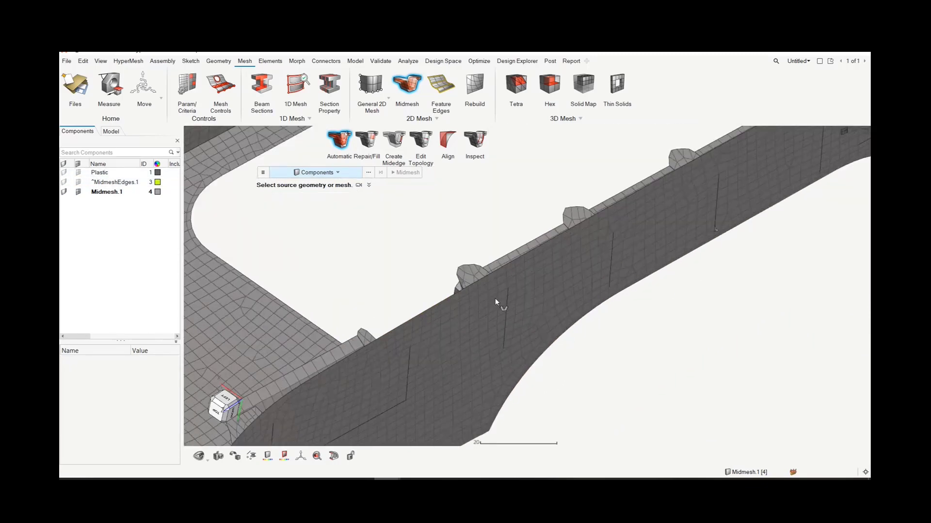
{"action": "middle_click_drag", "start_coordinate": [495, 299], "coordinate": [518, 302]}
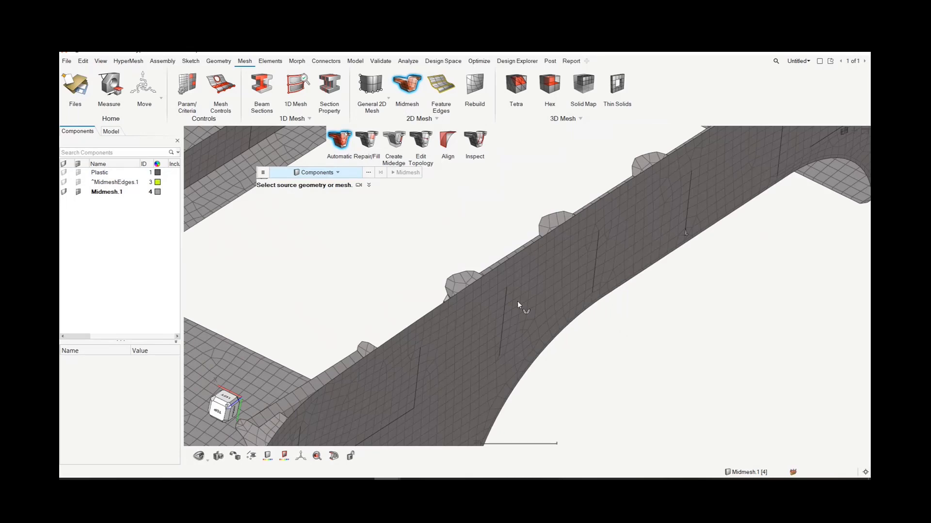
{"action": "scroll", "coordinate": [517, 301], "scroll_direction": "down", "scroll_amount": 5}
{"action": "right_click_drag", "start_coordinate": [464, 261], "coordinate": [486, 291]}
{"action": "scroll", "coordinate": [487, 181], "scroll_direction": "up", "scroll_amount": 5}
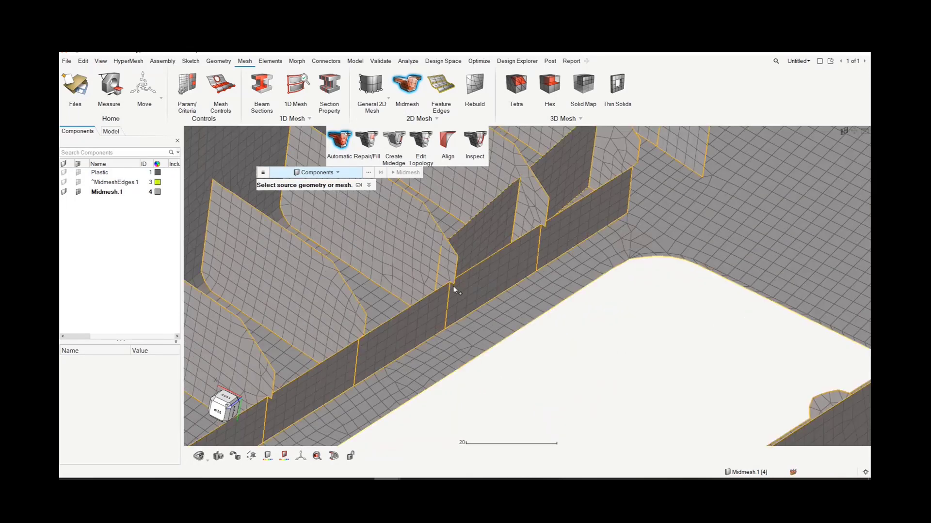
{"action": "scroll", "coordinate": [553, 388], "scroll_direction": "down", "scroll_amount": 6}
{"action": "right_click_drag", "start_coordinate": [553, 388], "coordinate": [526, 330]}
{"action": "mouse_move", "coordinate": [699, 351]}
{"action": "middle_mouse_down"}
{"action": "mouse_move", "coordinate": [687, 363]}
{"action": "mouse_move", "coordinate": [682, 355]}
{"action": "middle_mouse_up"}
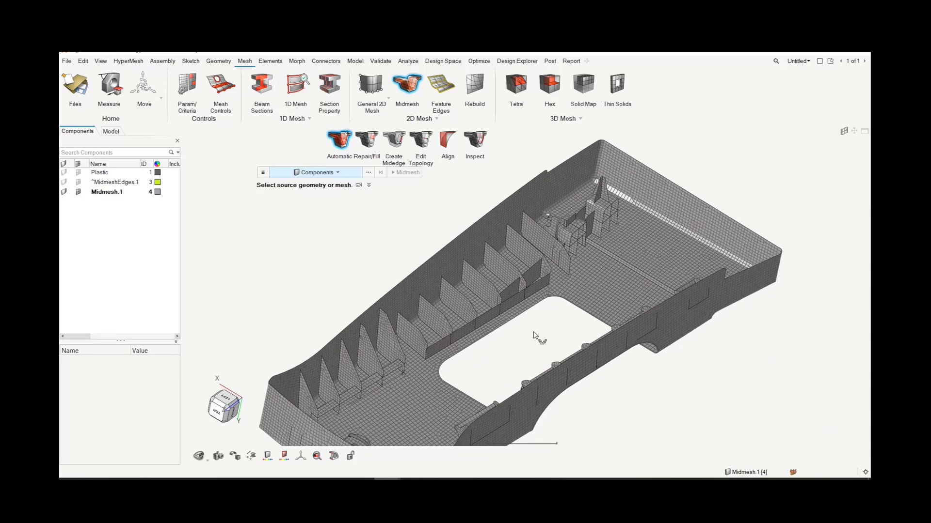
{"action": "scroll", "coordinate": [495, 367], "scroll_direction": "up", "scroll_amount": 3}
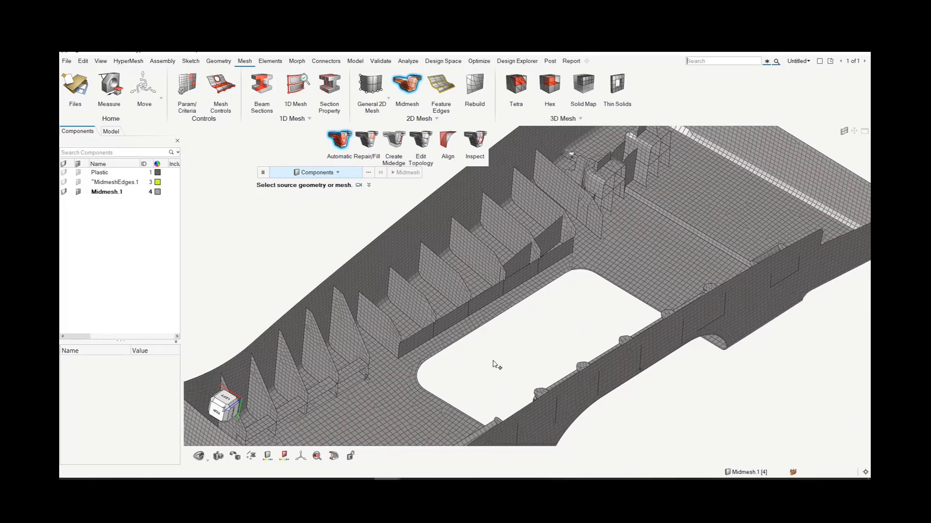
Search the commands for edges, run the Free Edges check on the midmesh, and examine the edges around the side wall.
{"action": "type", "text": "edges"}
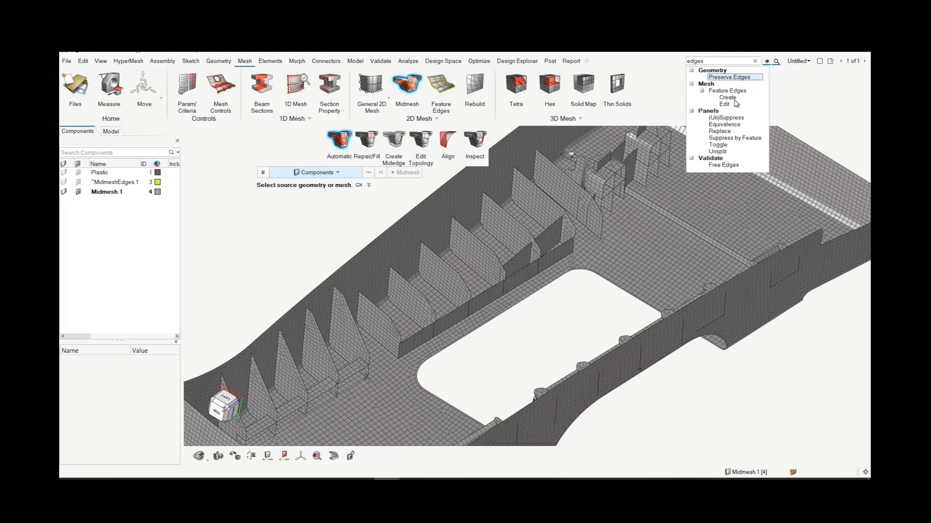
{"action": "left_click", "coordinate": [729, 167]}
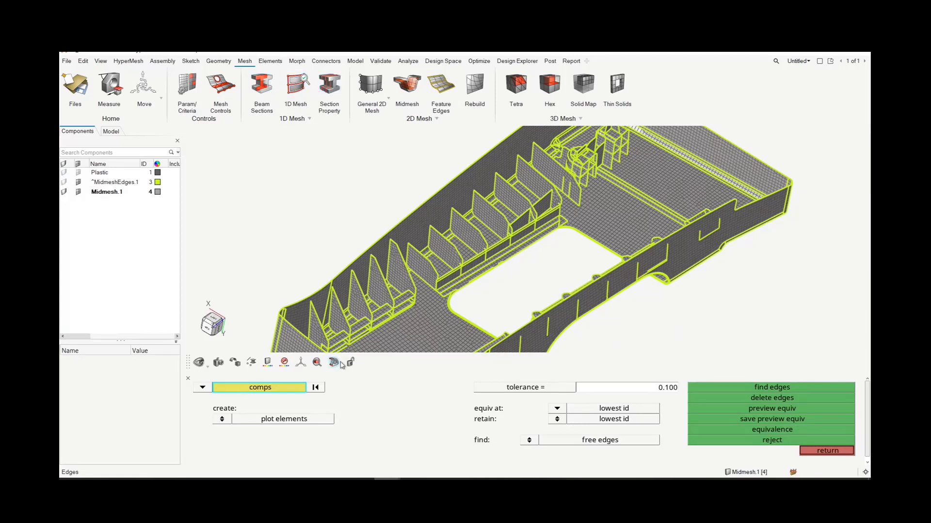
{"action": "left_click", "coordinate": [343, 346]}
{"action": "scroll", "coordinate": [393, 296], "scroll_direction": "down", "scroll_amount": 2}
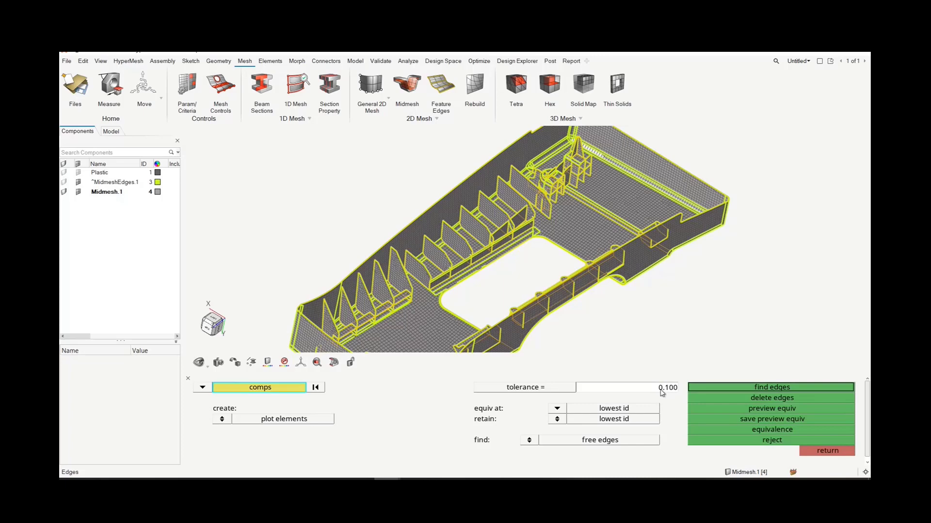
{"action": "scroll", "coordinate": [627, 275], "scroll_direction": "up", "scroll_amount": 6}
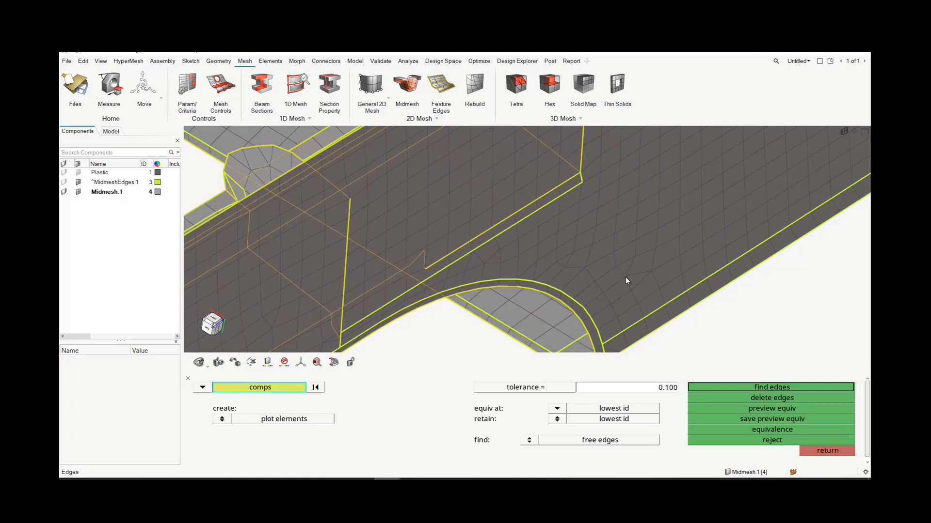
{"action": "scroll", "coordinate": [626, 278], "scroll_direction": "down", "scroll_amount": 6}
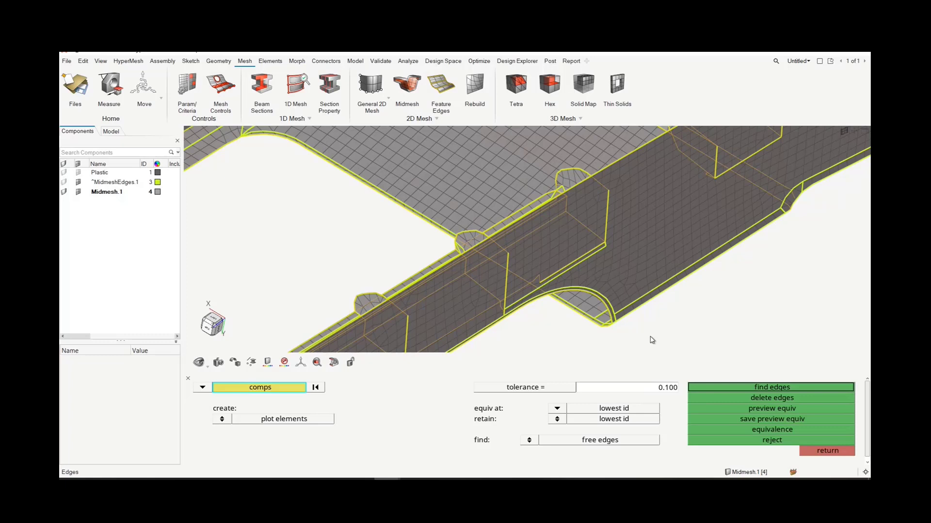
Preview the equivalence of coincident nodes at a tolerance of 0.100 and examine the edges around the cutout.
{"action": "scroll", "coordinate": [652, 340], "scroll_direction": "down", "scroll_amount": 3}
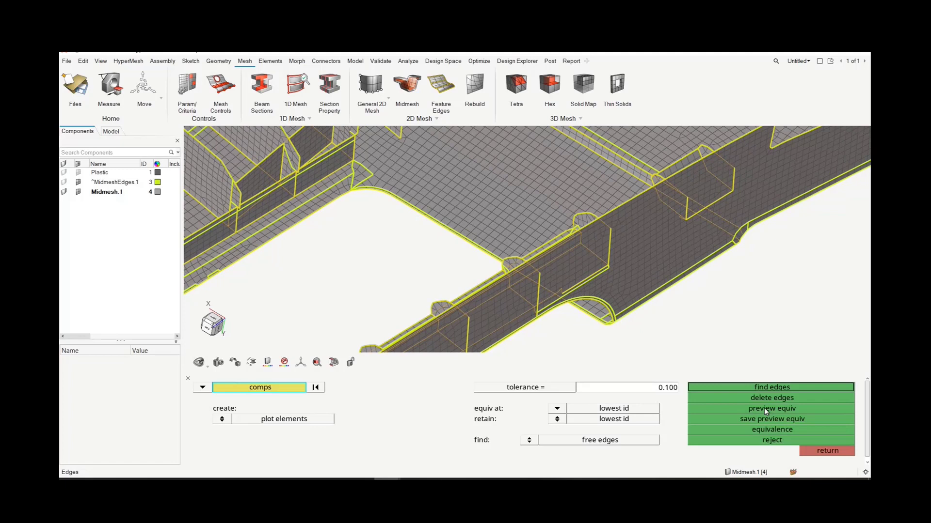
{"action": "left_click", "coordinate": [764, 408]}
{"action": "scroll", "coordinate": [487, 217], "scroll_direction": "up", "scroll_amount": 5}
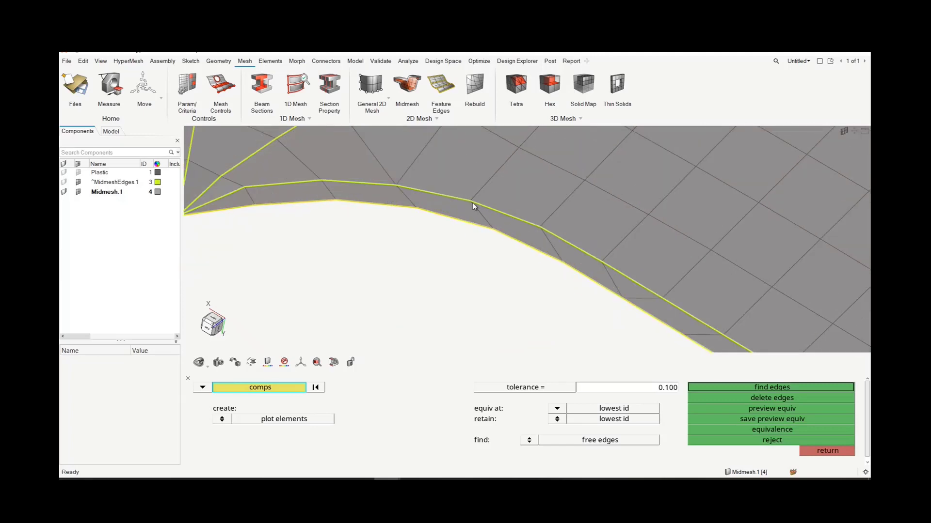
{"action": "scroll", "coordinate": [475, 203], "scroll_direction": "down", "scroll_amount": 6}
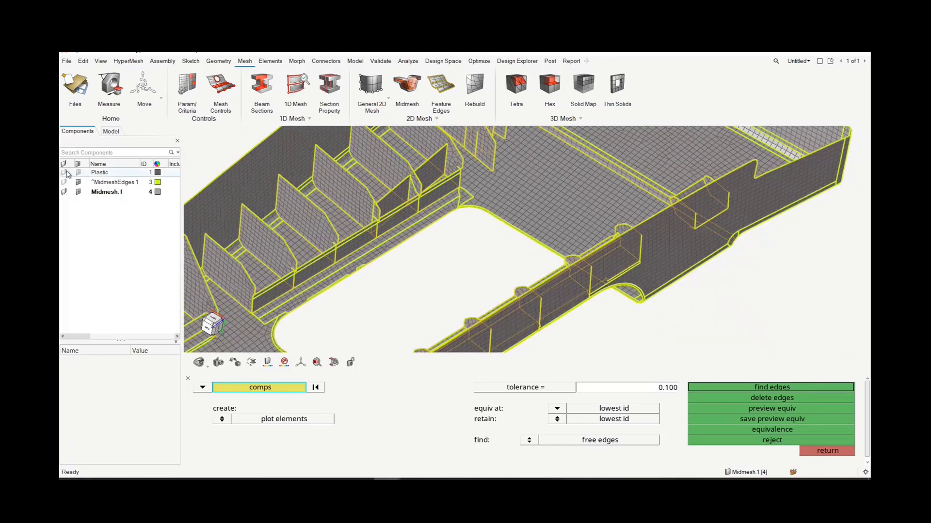
Hide the edge elements of the MidmeshEdges.1 component and close the edge check.
{"action": "left_click", "coordinate": [78, 182]}
{"action": "scroll", "coordinate": [415, 312], "scroll_direction": "down", "scroll_amount": 5}
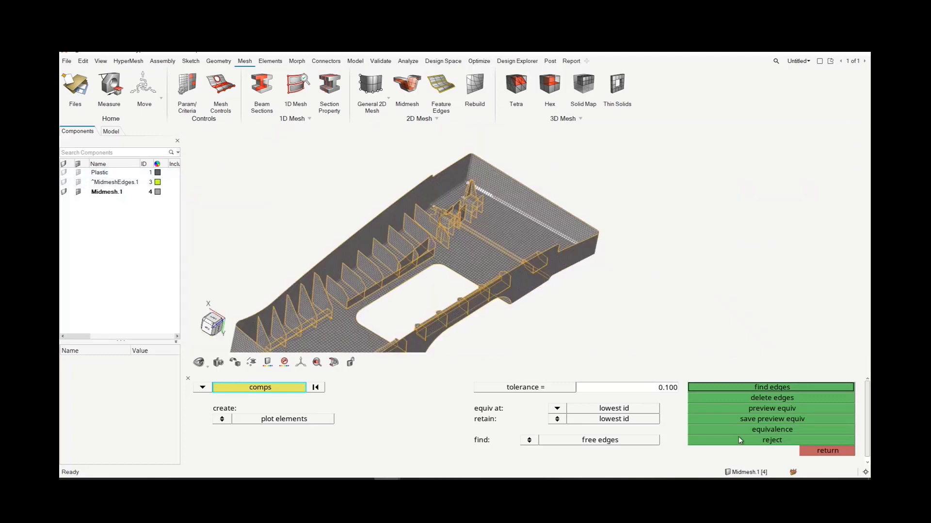
{"action": "left_click", "coordinate": [826, 452]}
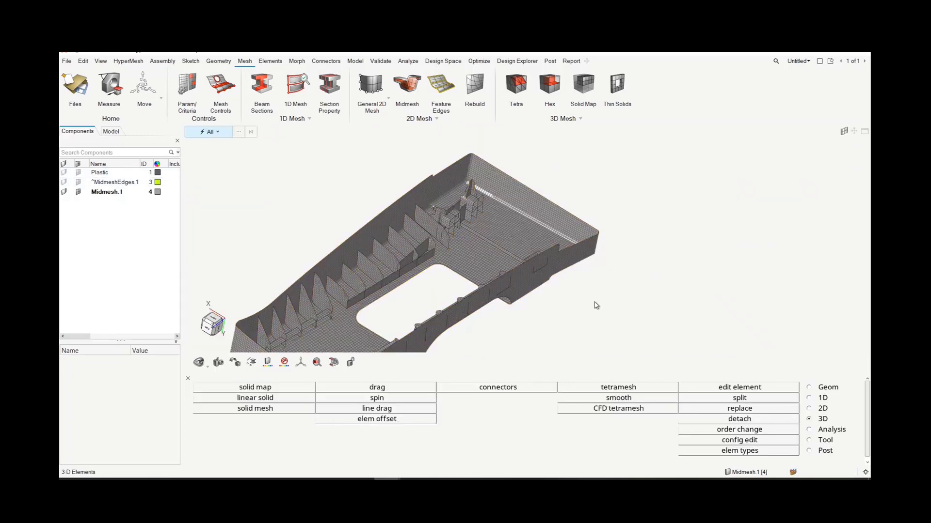
{"action": "left_click", "coordinate": [188, 379]}
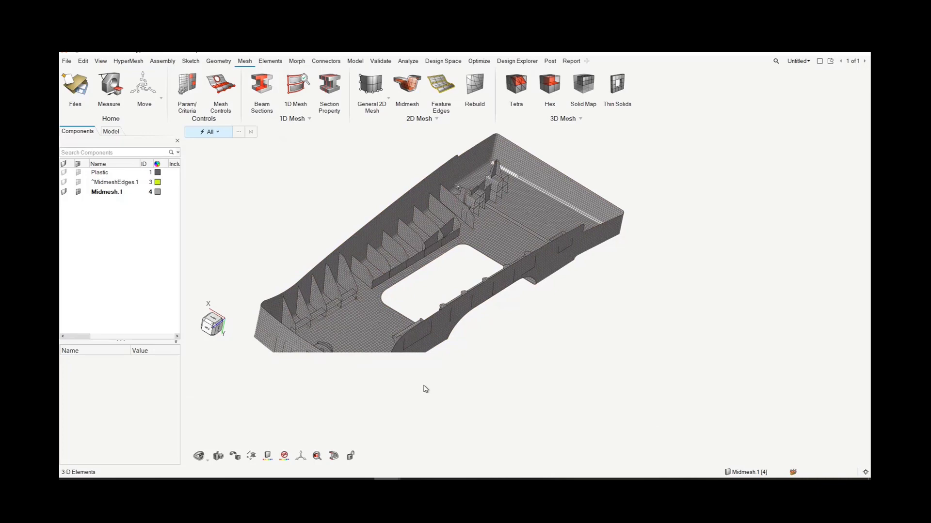
Inspect the midmesh where the rib feet meet the base for distorted or badly connected elements.
{"action": "scroll", "coordinate": [425, 390], "scroll_direction": "up", "scroll_amount": 10}
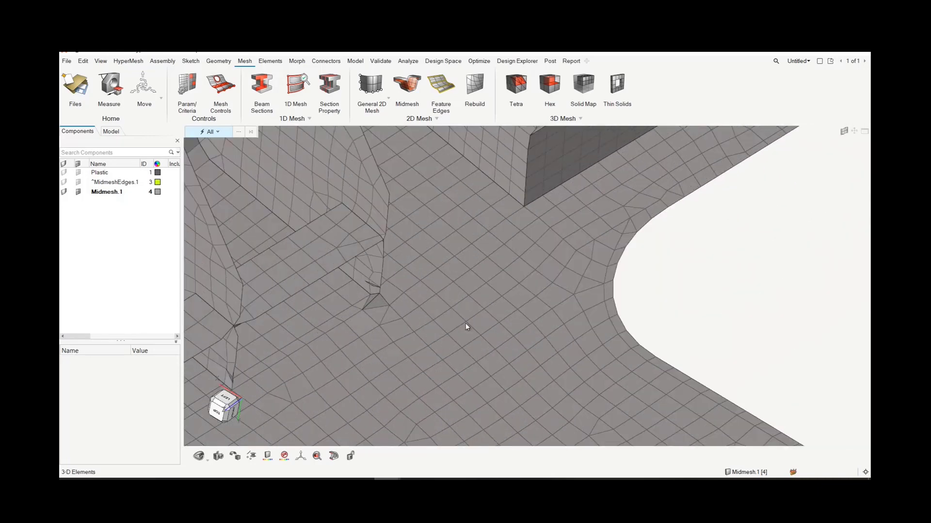
{"action": "scroll", "coordinate": [676, 341], "scroll_direction": "down", "scroll_amount": 3}
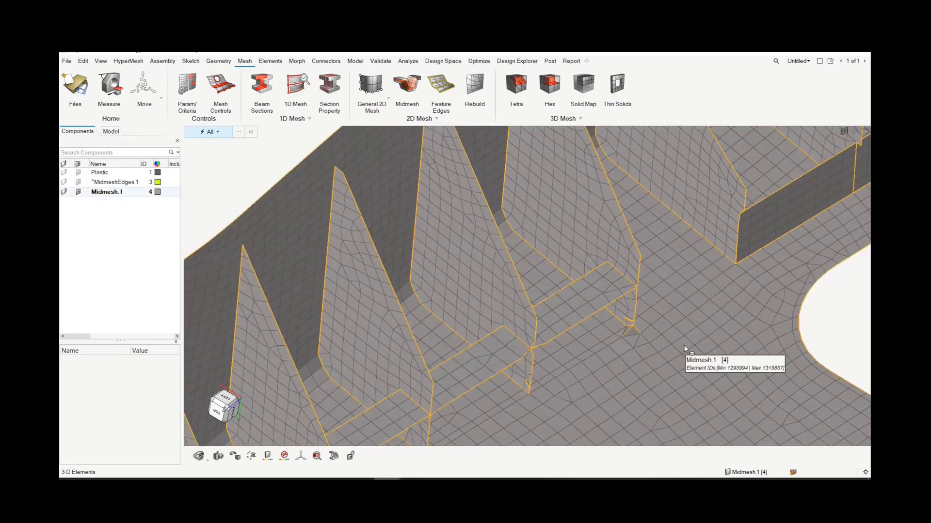
{"action": "scroll", "coordinate": [683, 347], "scroll_direction": "down", "scroll_amount": 2}
{"action": "scroll", "coordinate": [626, 357], "scroll_direction": "up", "scroll_amount": 5}
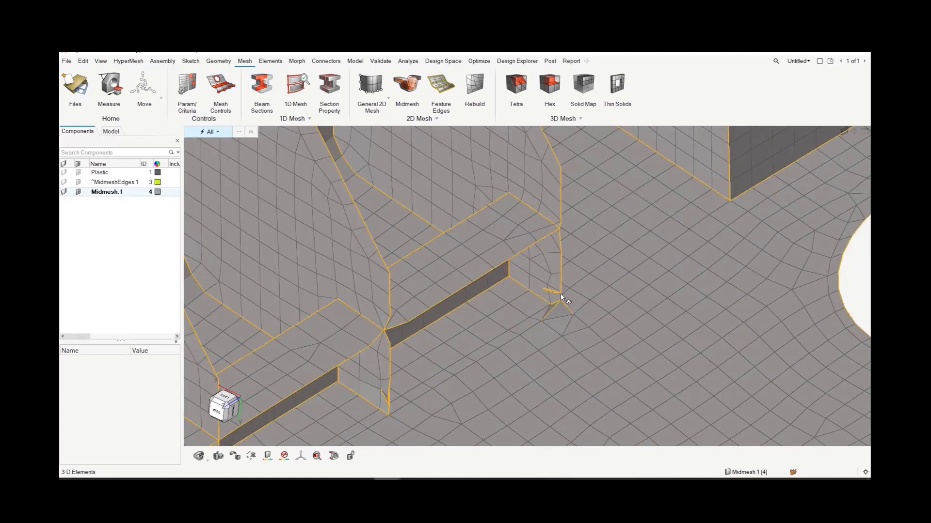
{"action": "scroll", "coordinate": [558, 294], "scroll_direction": "up", "scroll_amount": 5}
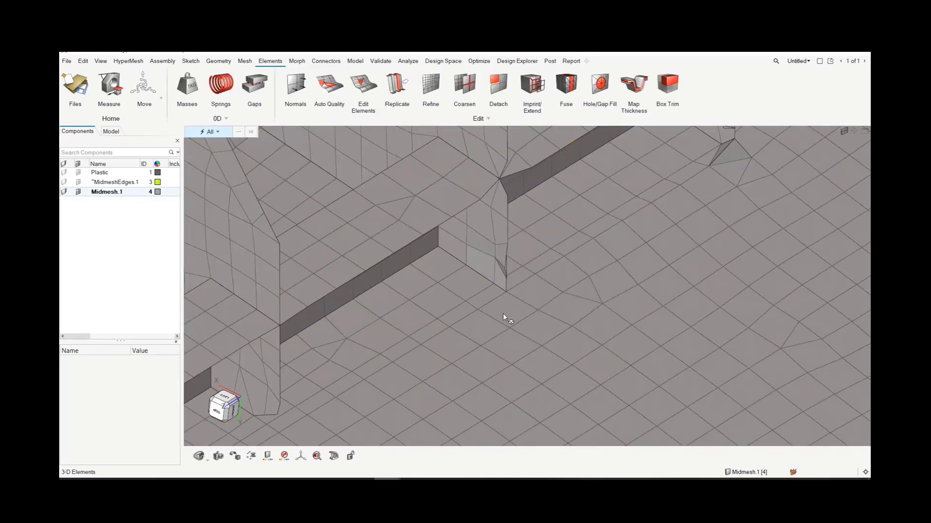
{"action": "scroll", "coordinate": [502, 313], "scroll_direction": "up", "scroll_amount": 3}
{"action": "mouse_move", "coordinate": [505, 302]}
{"action": "left_mouse_down", "text": "ctrl"}
{"action": "mouse_move", "coordinate": [542, 309]}
{"action": "mouse_move", "coordinate": [486, 295]}
{"action": "mouse_move", "coordinate": [509, 312]}
{"action": "mouse_move", "coordinate": [504, 305]}
{"action": "left_mouse_up", "text": "ctrl"}
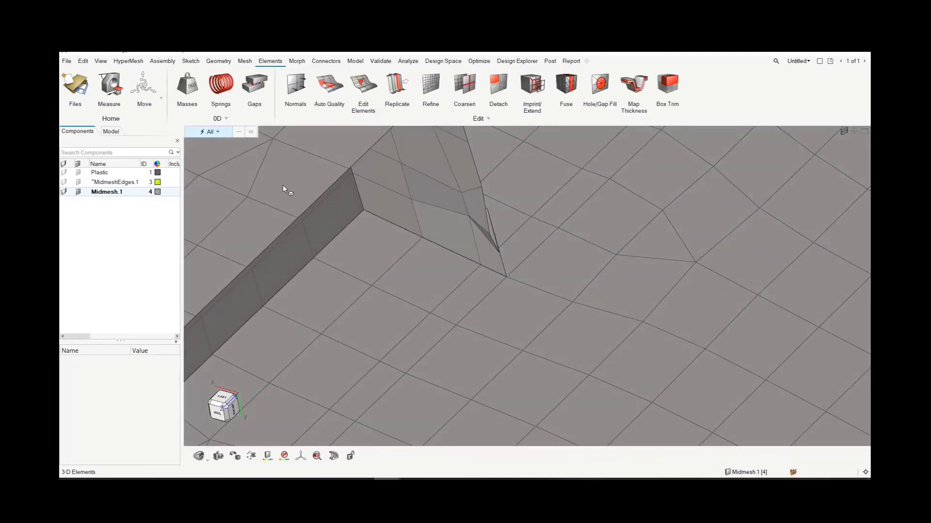
Restrict selection to elements and delete the three distorted elements near the outer corner of the rib foot.
{"action": "left_click", "coordinate": [210, 132]}
{"action": "left_click", "coordinate": [213, 161]}
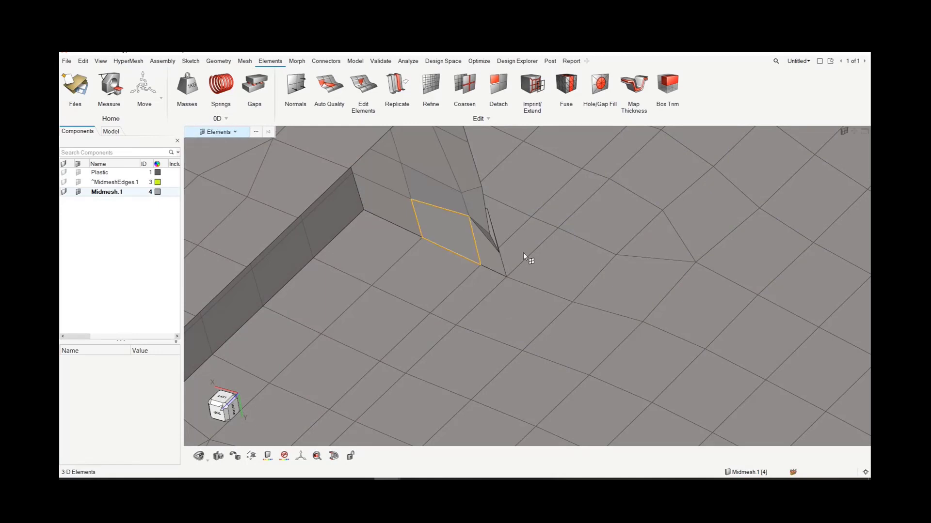
{"action": "left_click_drag", "start_coordinate": [467, 243], "coordinate": [486, 241], "text": "ctrl"}
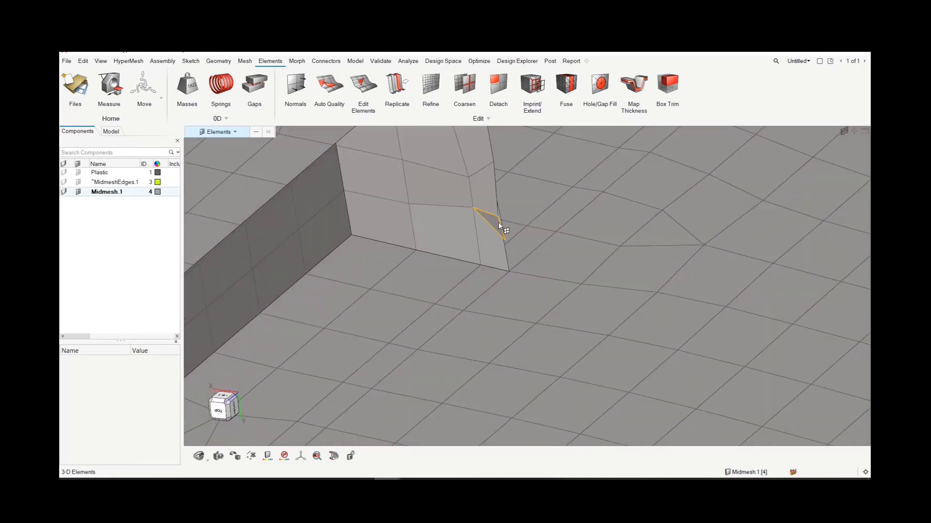
{"action": "left_click", "coordinate": [498, 223]}
{"action": "key", "text": "Delete"}
{"action": "left_click", "coordinate": [487, 199]}
{"action": "key", "text": "Delete"}
{"action": "left_click", "coordinate": [489, 220]}
{"action": "key", "text": "Delete"}
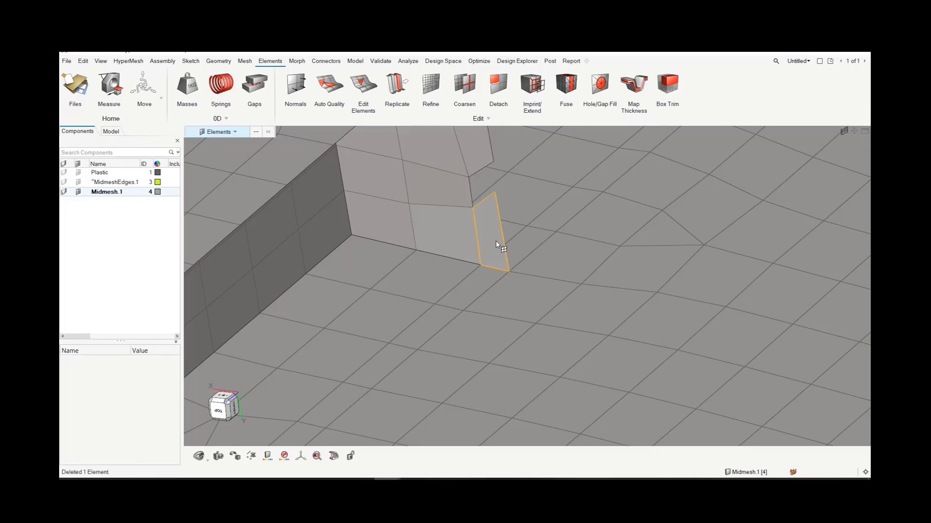
Create a quad element from the four surrounding nodes to fill the gap at the rib foot.
{"action": "right_click_drag", "start_coordinate": [497, 257], "coordinate": [487, 321], "text": "ctrl"}
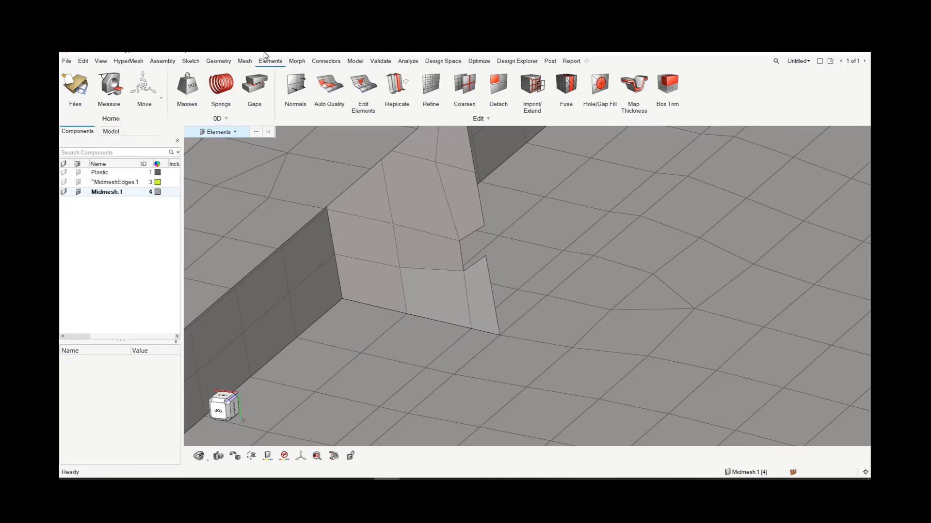
{"action": "left_click", "coordinate": [363, 87]}
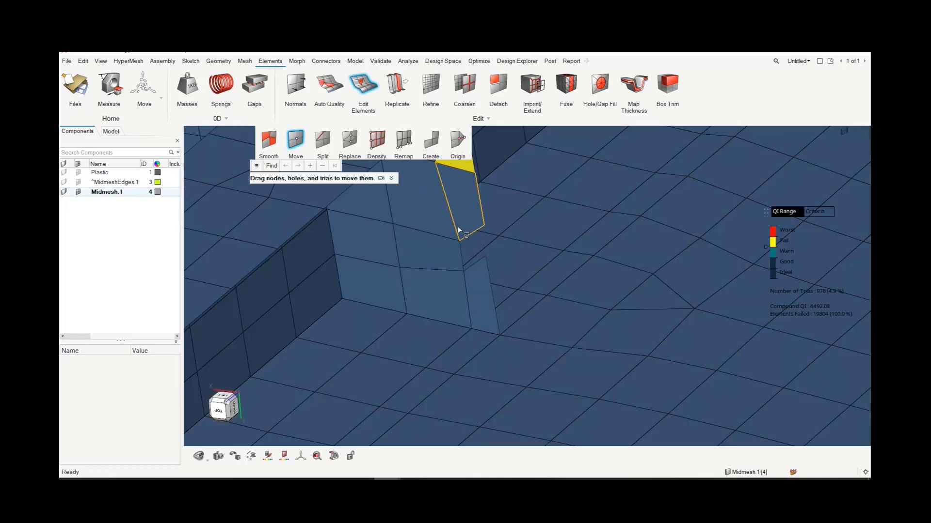
{"action": "left_click", "coordinate": [430, 145]}
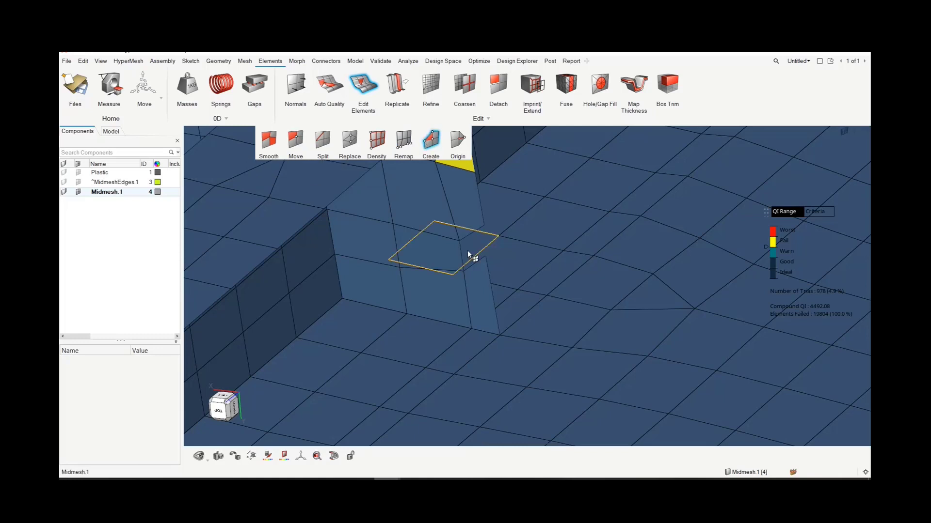
{"action": "left_click", "coordinate": [460, 241]}
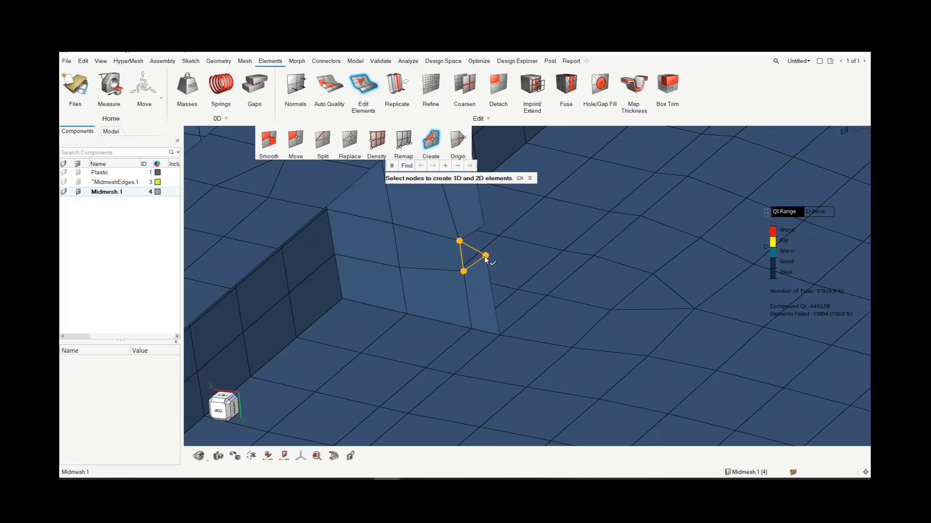
{"action": "left_click", "coordinate": [485, 227]}
{"action": "left_click", "coordinate": [485, 227]}
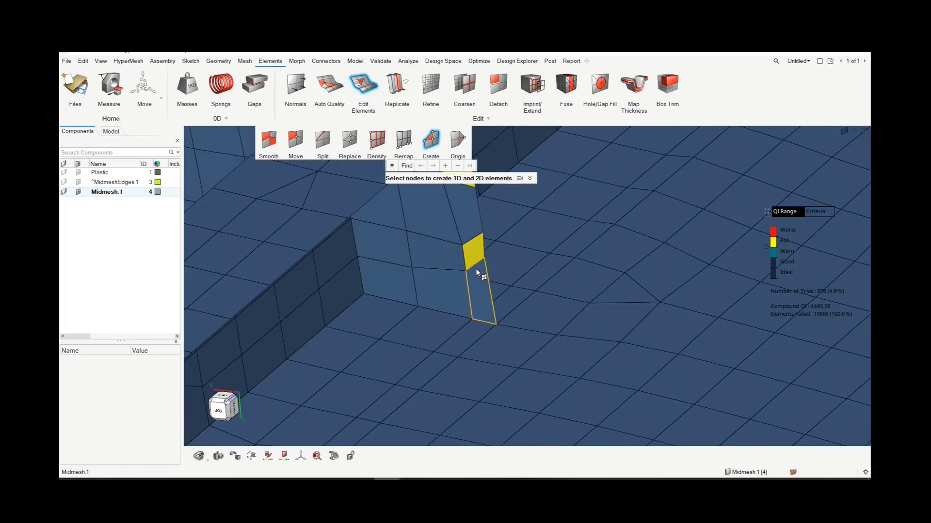
Split the new quad element at the rib foot and exit element editing.
{"action": "left_click", "coordinate": [322, 141]}
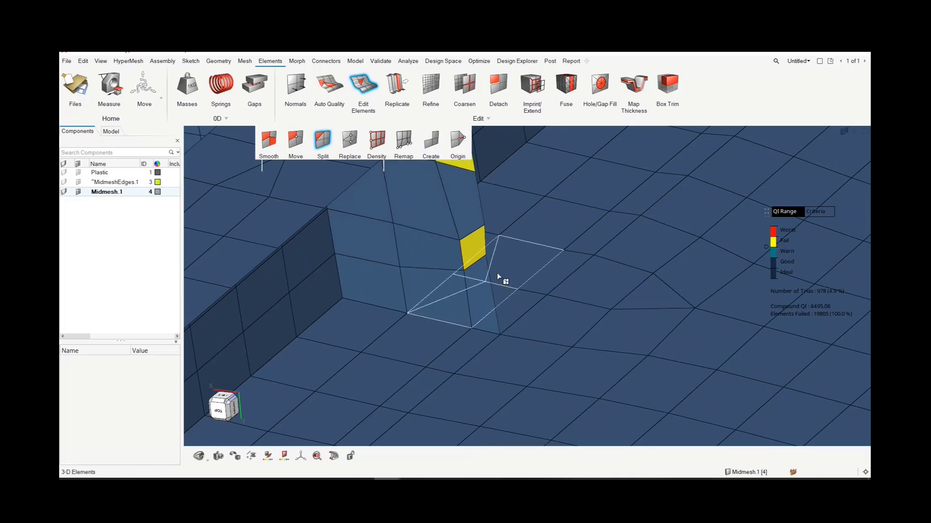
{"action": "left_click", "coordinate": [475, 249]}
{"action": "scroll", "coordinate": [504, 266], "scroll_direction": "down", "scroll_amount": 8}
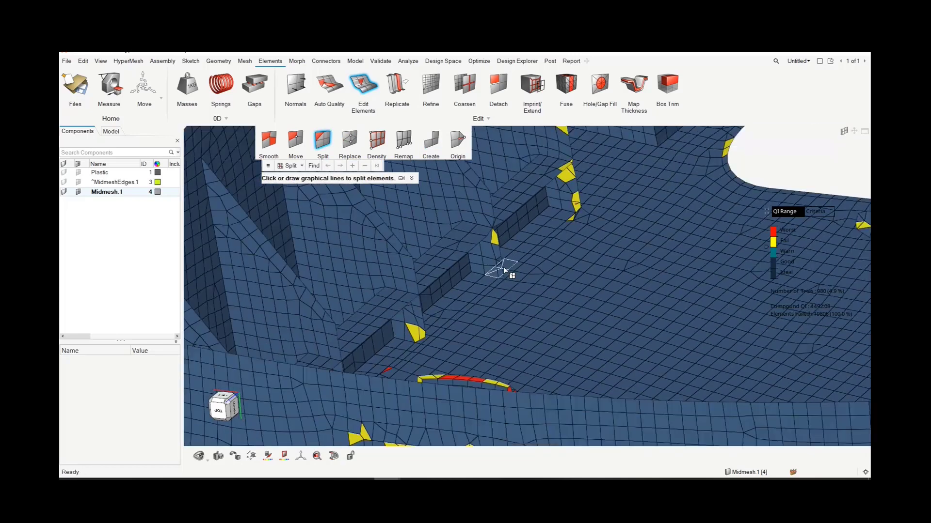
{"action": "scroll", "coordinate": [507, 267], "scroll_direction": "down", "scroll_amount": 2}
{"action": "middle_click_drag", "start_coordinate": [671, 214], "coordinate": [663, 219]}
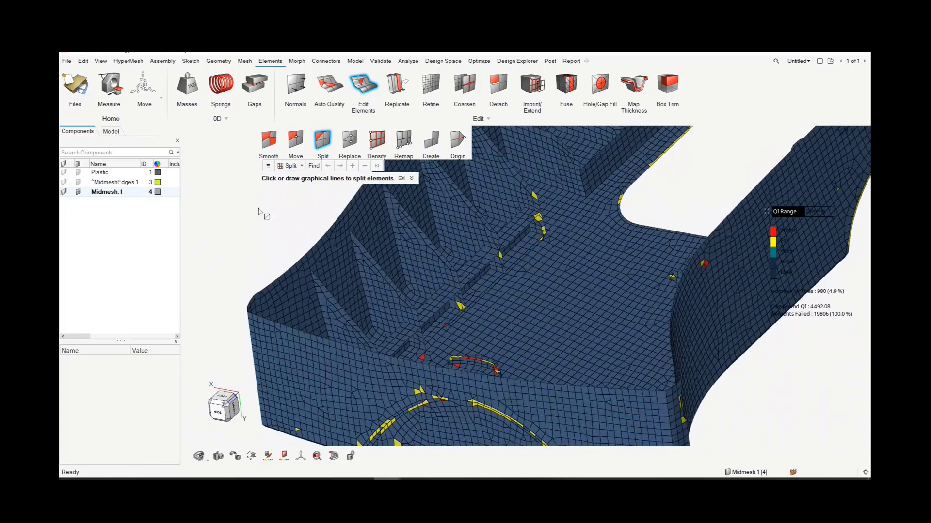
{"action": "right_click", "coordinate": [253, 222]}
{"action": "mouse_move", "coordinate": [243, 218]}
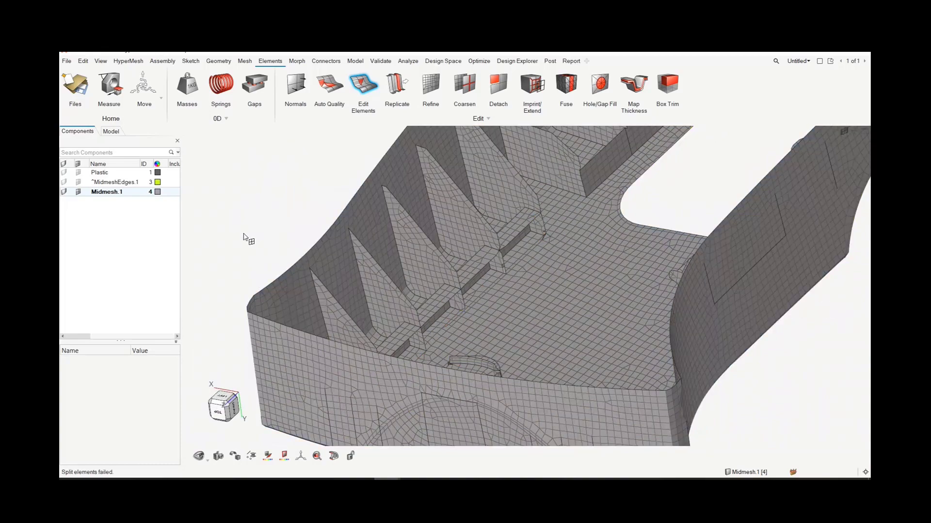
Delete the small stray sliver element at the foot of the neighbouring rib.
{"action": "middle_click_drag", "start_coordinate": [241, 239], "coordinate": [220, 237]}
{"action": "scroll", "coordinate": [534, 206], "scroll_direction": "up", "scroll_amount": 4}
{"action": "middle_click_drag", "start_coordinate": [540, 210], "coordinate": [613, 194]}
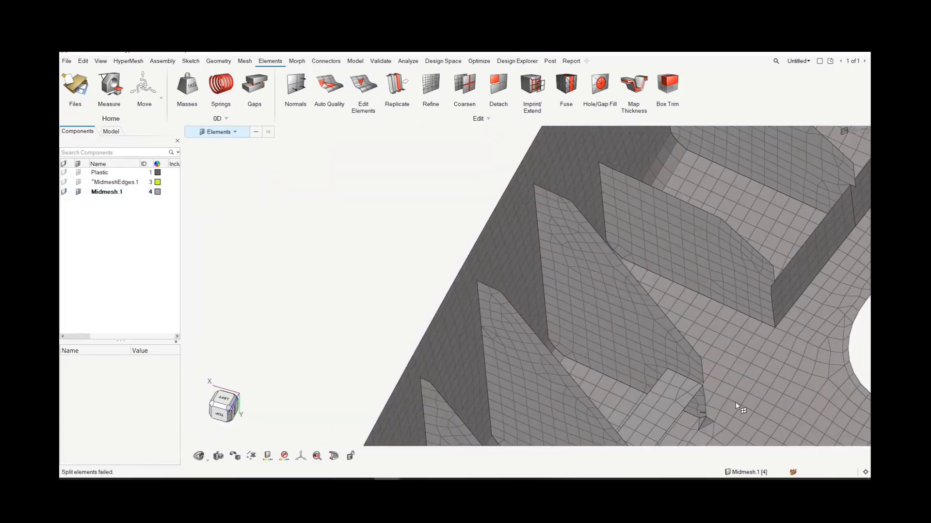
{"action": "right_click_drag", "start_coordinate": [735, 402], "coordinate": [654, 353]}
{"action": "scroll", "coordinate": [609, 339], "scroll_direction": "up", "scroll_amount": 6}
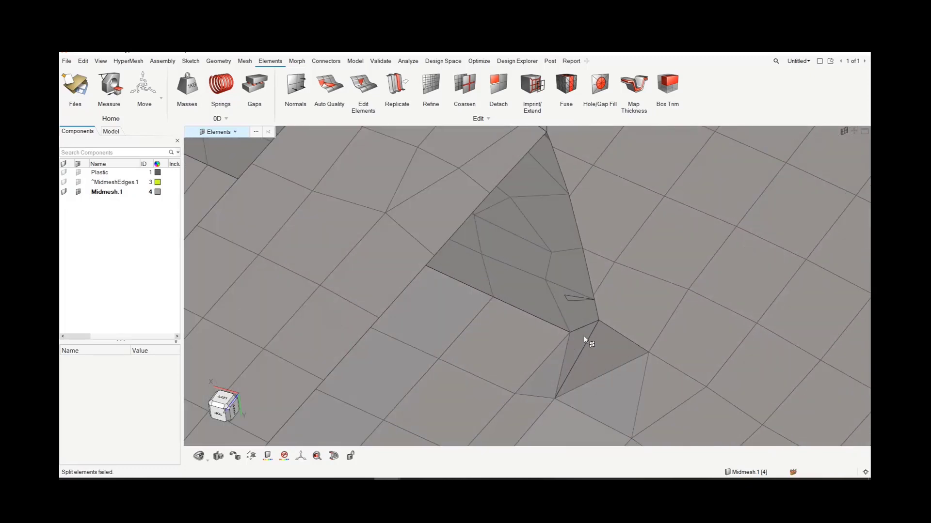
{"action": "left_click", "coordinate": [570, 290]}
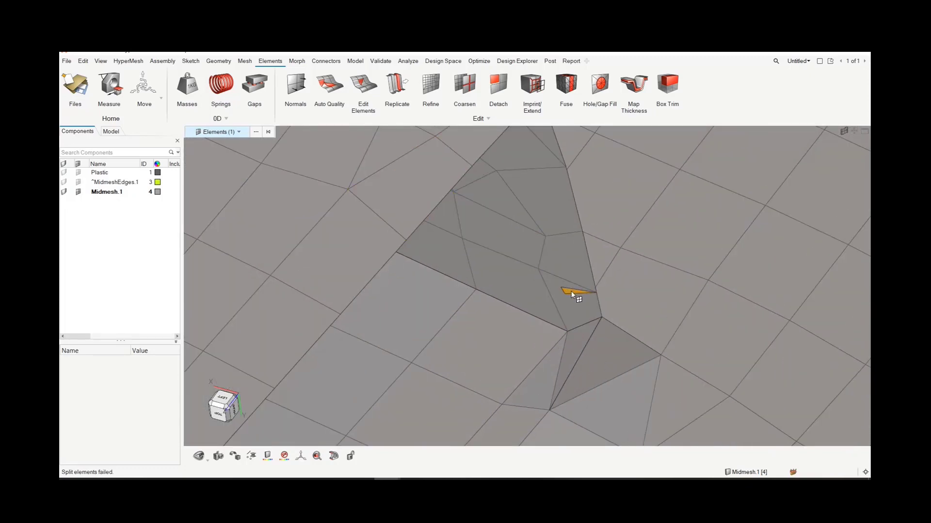
Inspect the row of rib feet for misshapen elements and examine the junction of the repaired rib with the base.
{"action": "scroll", "coordinate": [577, 282], "scroll_direction": "down", "scroll_amount": 5}
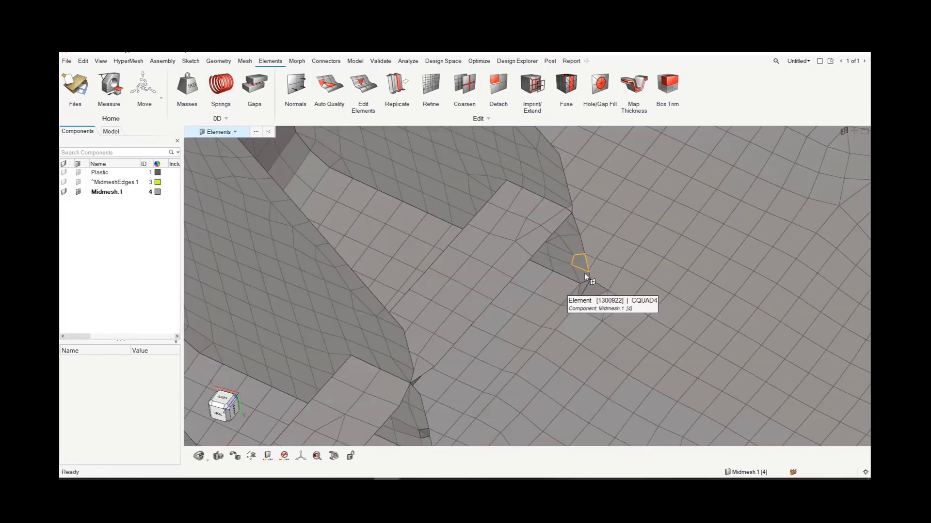
{"action": "scroll", "coordinate": [378, 270], "scroll_direction": "down", "scroll_amount": 5}
{"action": "scroll", "coordinate": [588, 236], "scroll_direction": "up", "scroll_amount": 2}
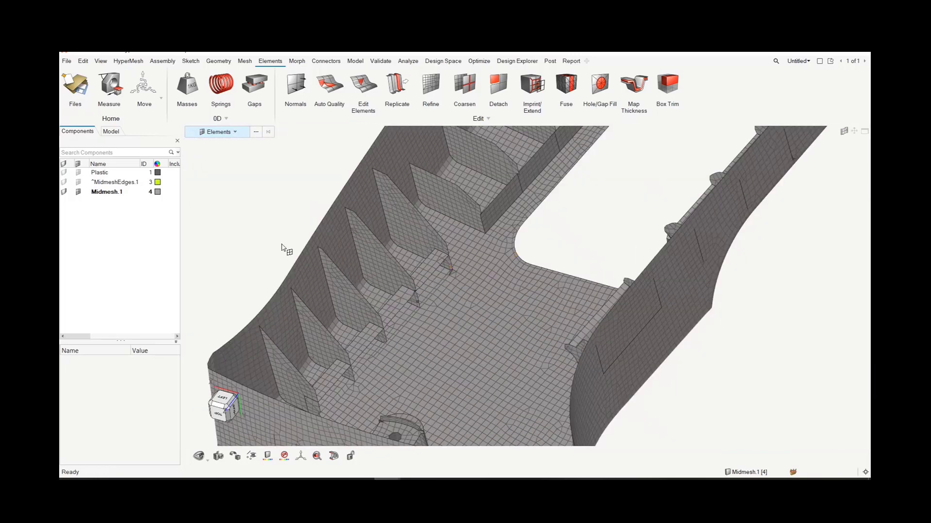
{"action": "middle_click_drag", "start_coordinate": [269, 235], "coordinate": [284, 220]}
{"action": "scroll", "coordinate": [436, 301], "scroll_direction": "up", "scroll_amount": 4}
{"action": "middle_click_drag", "start_coordinate": [471, 355], "coordinate": [413, 376]}
{"action": "scroll", "coordinate": [484, 238], "scroll_direction": "up", "scroll_amount": 3}
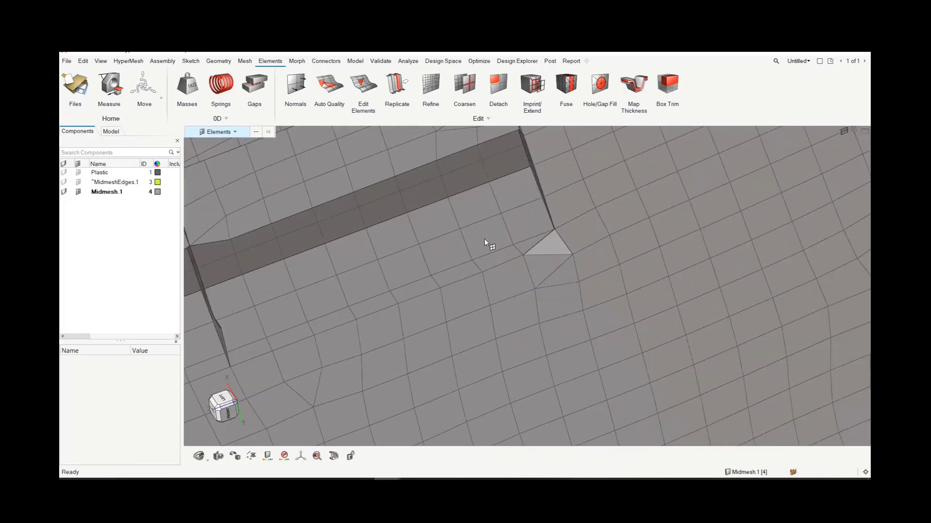
{"action": "middle_click_drag", "start_coordinate": [484, 238], "coordinate": [544, 254]}
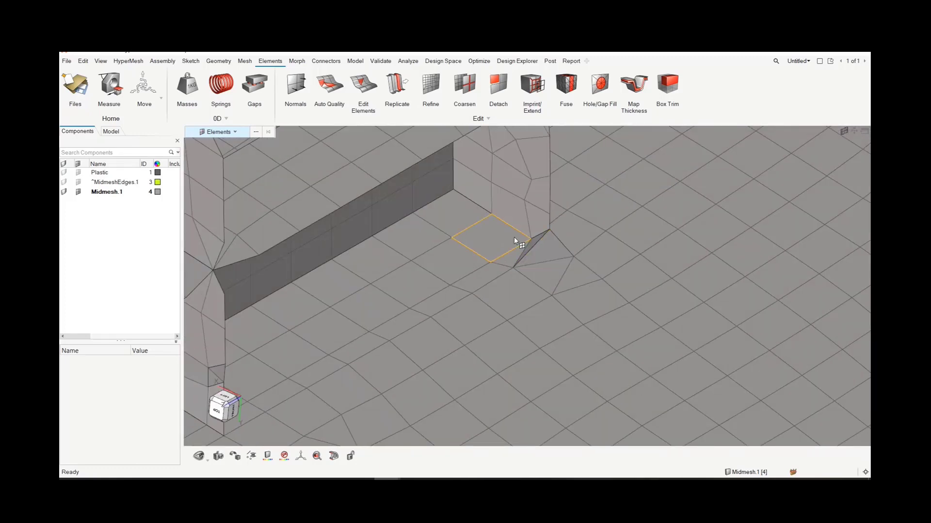
{"action": "scroll", "coordinate": [557, 266], "scroll_direction": "down", "scroll_amount": 4}
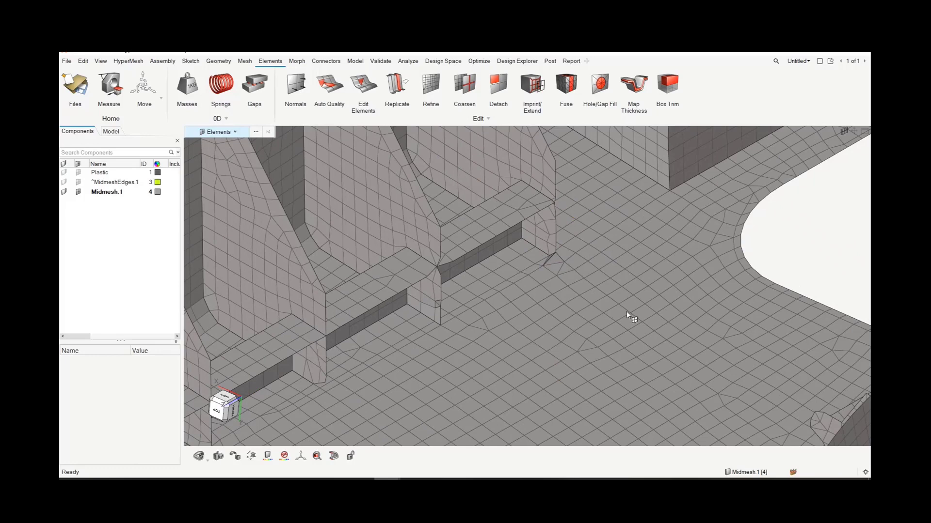
Show the Plastic component's geometry and align the two distorted midmesh elements at the end rib's foot to the base surface.
{"action": "left_click", "coordinate": [65, 173]}
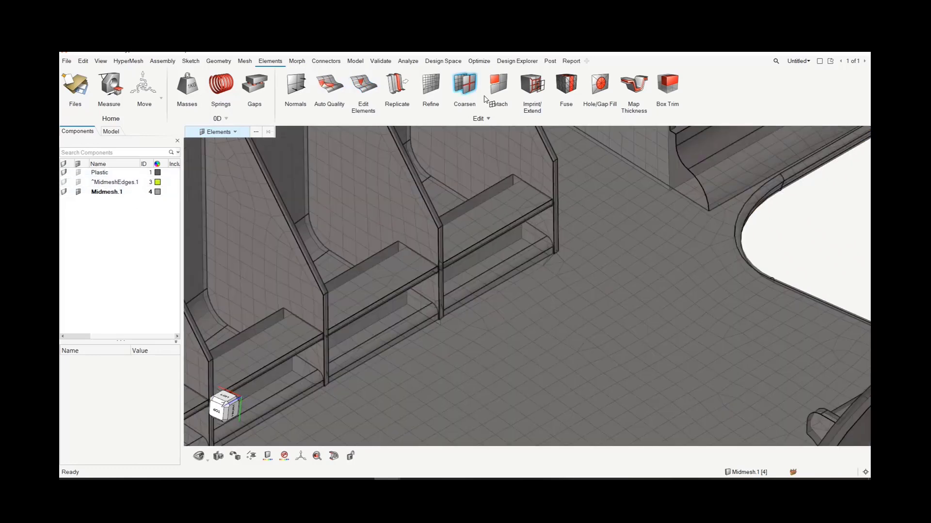
{"action": "left_click", "coordinate": [248, 63]}
{"action": "left_click", "coordinate": [404, 88]}
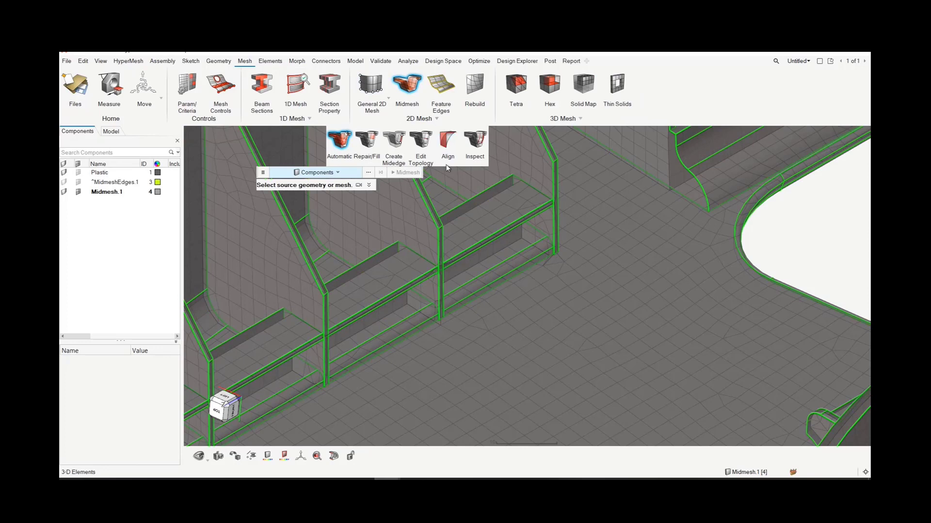
{"action": "left_click", "coordinate": [446, 142]}
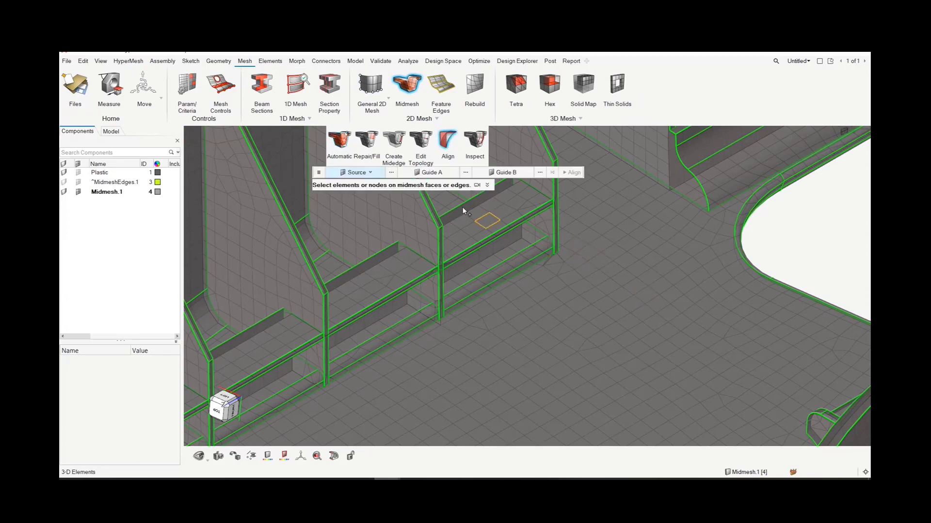
{"action": "scroll", "coordinate": [432, 238], "scroll_direction": "up", "scroll_amount": 5}
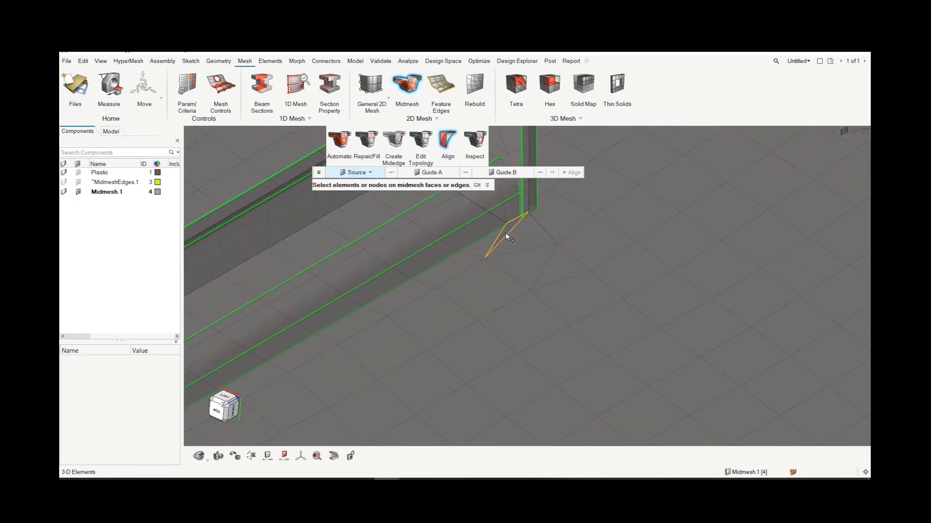
{"action": "left_click", "coordinate": [524, 243]}
{"action": "scroll", "coordinate": [522, 240], "scroll_direction": "down", "scroll_amount": 3}
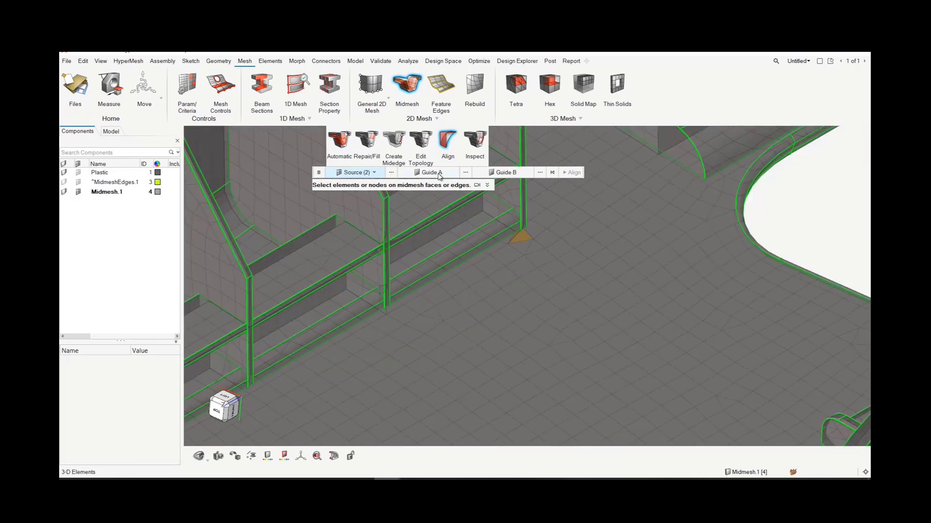
{"action": "left_click", "coordinate": [439, 173]}
{"action": "left_click", "coordinate": [601, 239]}
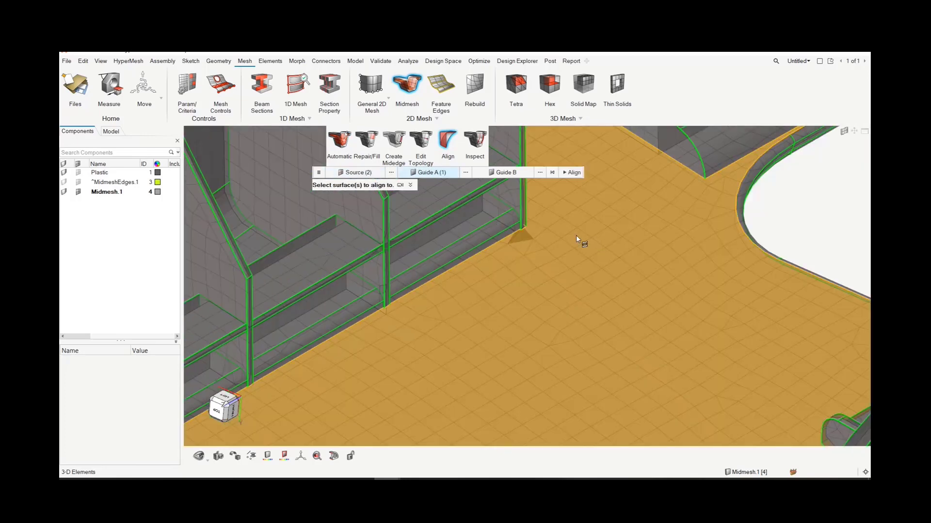
{"action": "left_click", "coordinate": [572, 173]}
Examine the aligned elements at the rib foot from several angles, leave the Align tool and view the whole housing.
{"action": "scroll", "coordinate": [534, 272], "scroll_direction": "up", "scroll_amount": 5}
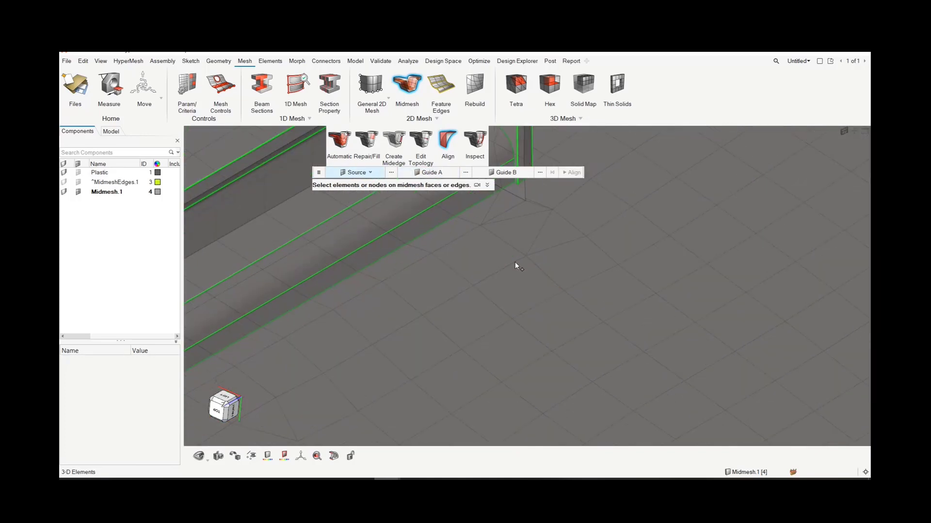
{"action": "middle_click_drag", "start_coordinate": [483, 272], "coordinate": [499, 263]}
{"action": "right_click_drag", "start_coordinate": [548, 216], "coordinate": [536, 340]}
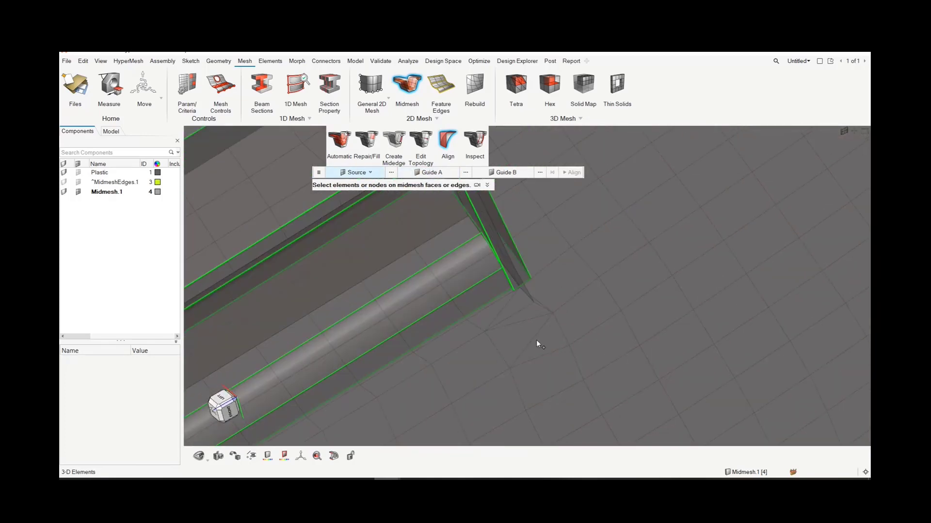
{"action": "middle_click_drag", "start_coordinate": [536, 339], "coordinate": [540, 297]}
{"action": "scroll", "coordinate": [541, 290], "scroll_direction": "up", "scroll_amount": 5}
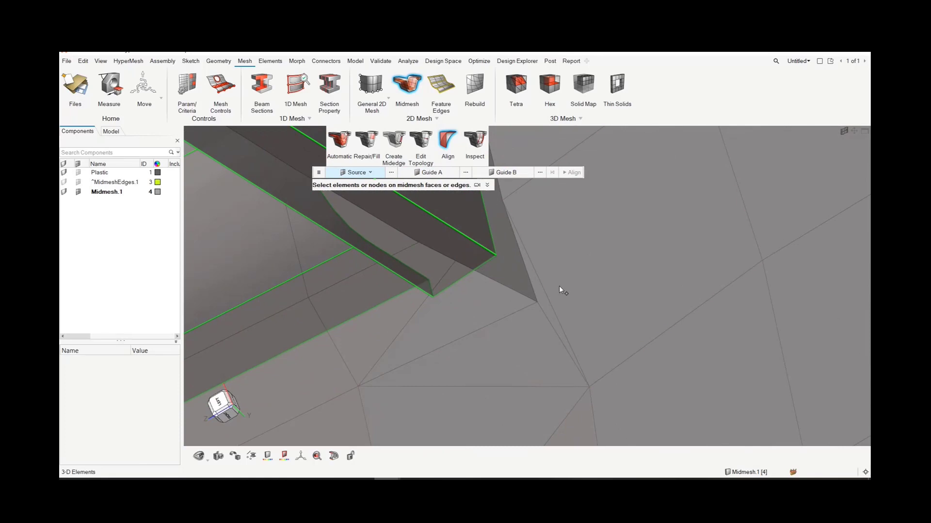
{"action": "scroll", "coordinate": [555, 286], "scroll_direction": "down", "scroll_amount": 4}
{"action": "scroll", "coordinate": [555, 284], "scroll_direction": "down", "scroll_amount": 10}
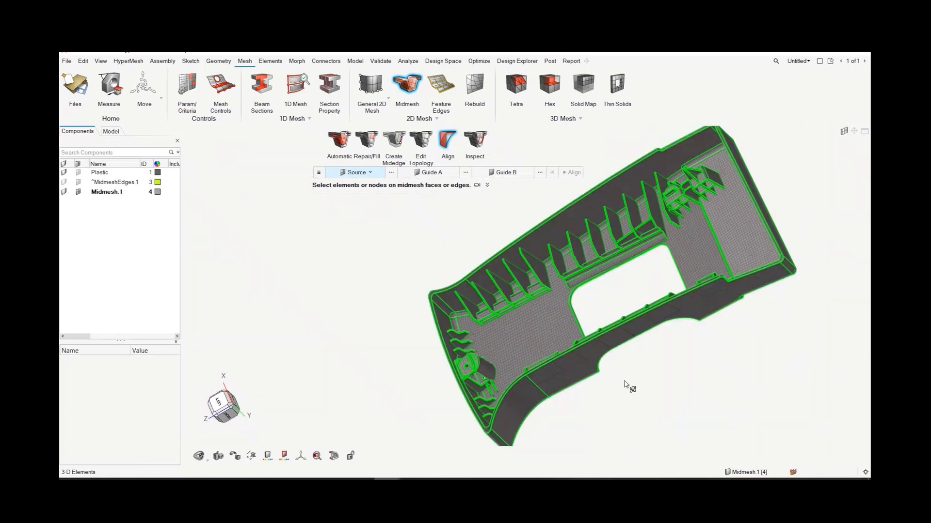
{"action": "middle_click_drag", "start_coordinate": [625, 385], "coordinate": [386, 270]}
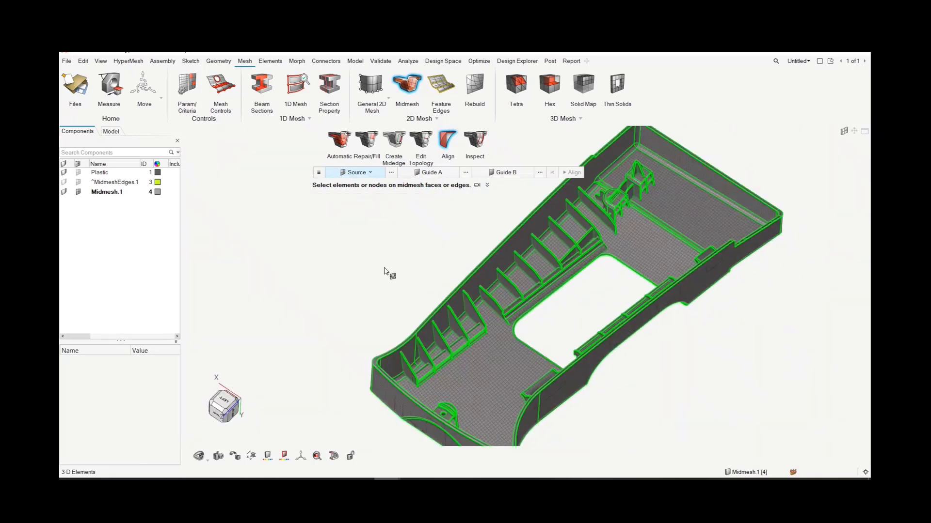
{"action": "right_click", "coordinate": [379, 274]}
{"action": "left_click", "coordinate": [376, 271]}
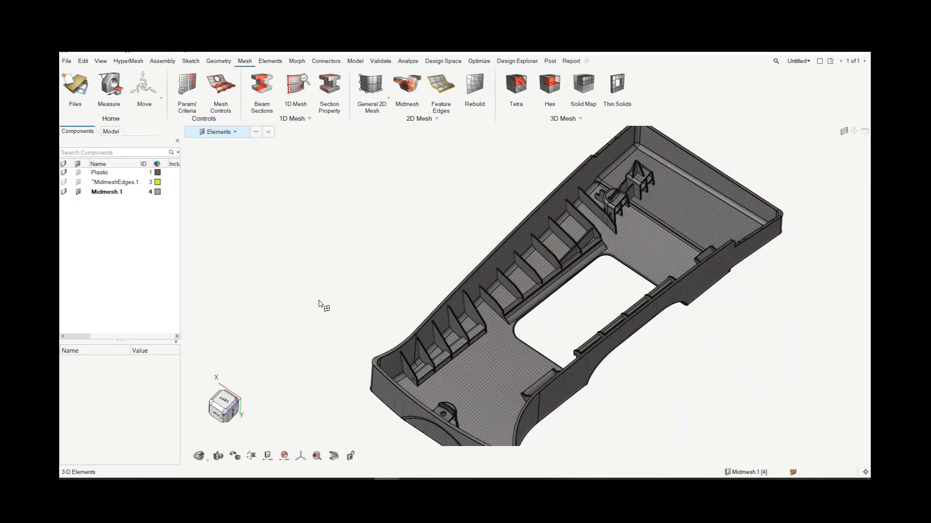
{"action": "right_click_drag", "start_coordinate": [357, 246], "coordinate": [324, 204]}
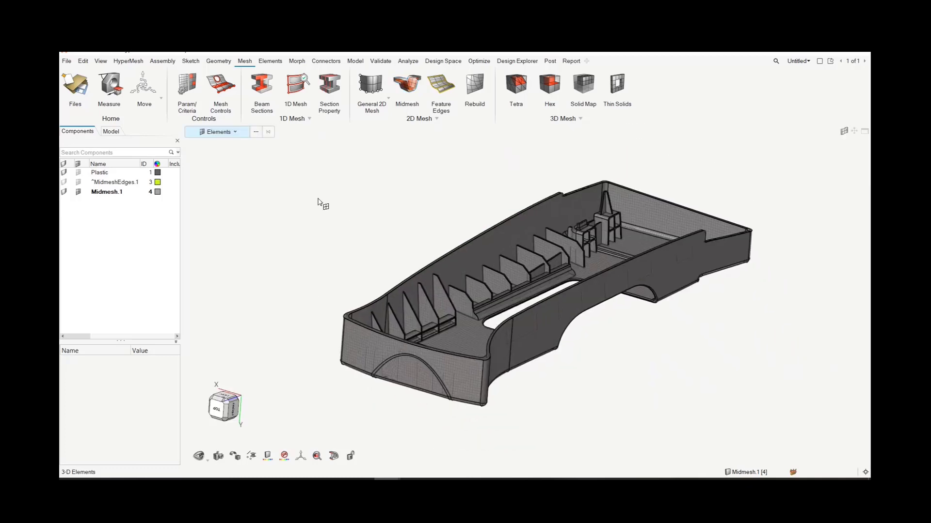
Examine the housing's ribs and side walls up close and as a whole before mapping thickness.
{"action": "left_click", "coordinate": [269, 61]}
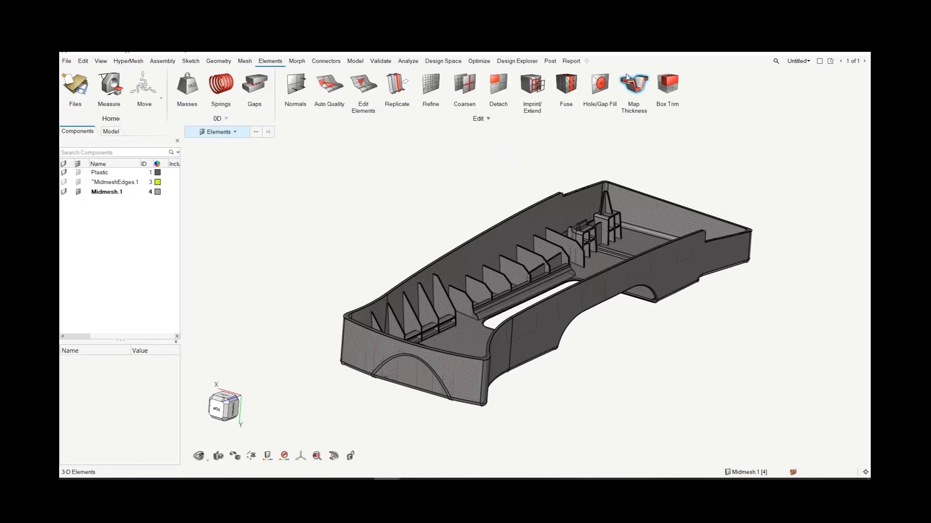
{"action": "scroll", "coordinate": [571, 294], "scroll_direction": "up", "scroll_amount": 3}
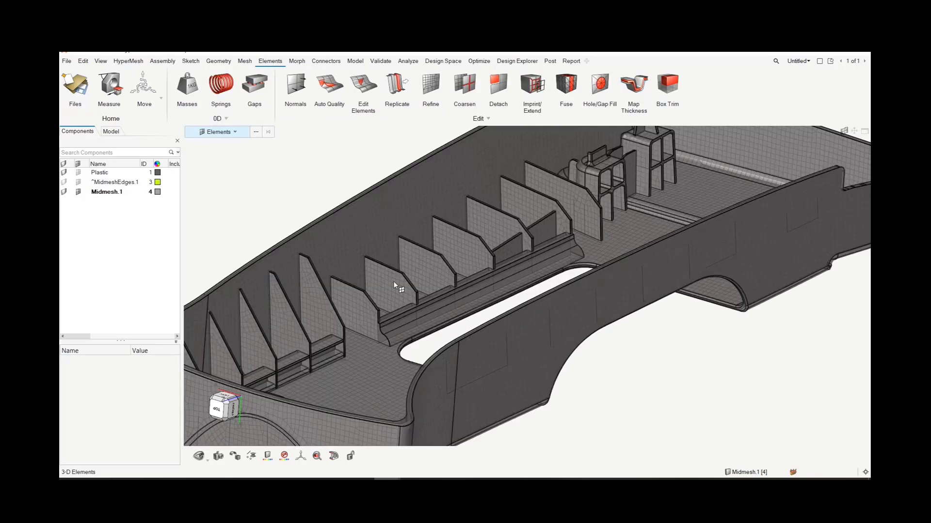
{"action": "scroll", "coordinate": [393, 282], "scroll_direction": "up", "scroll_amount": 3}
{"action": "scroll", "coordinate": [429, 284], "scroll_direction": "down", "scroll_amount": 5}
{"action": "scroll", "coordinate": [456, 299], "scroll_direction": "up", "scroll_amount": 5}
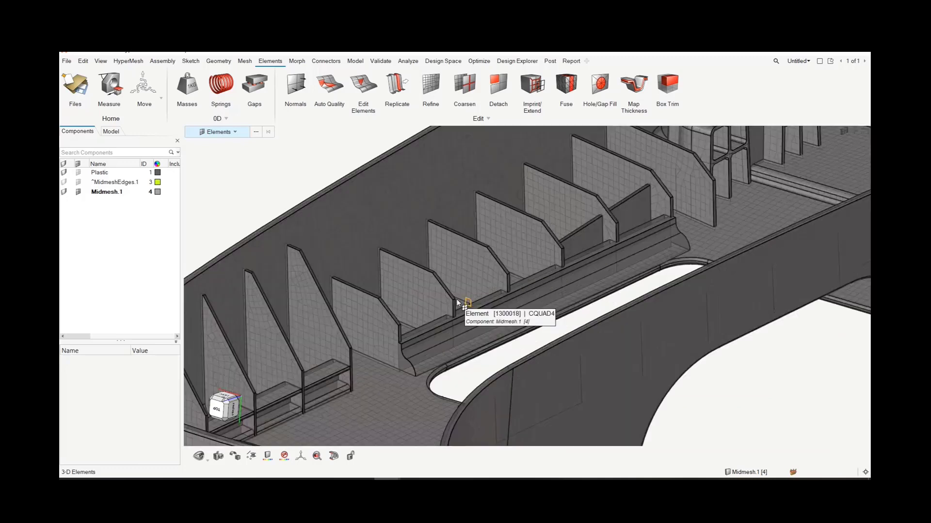
{"action": "scroll", "coordinate": [370, 296], "scroll_direction": "up", "scroll_amount": 3}
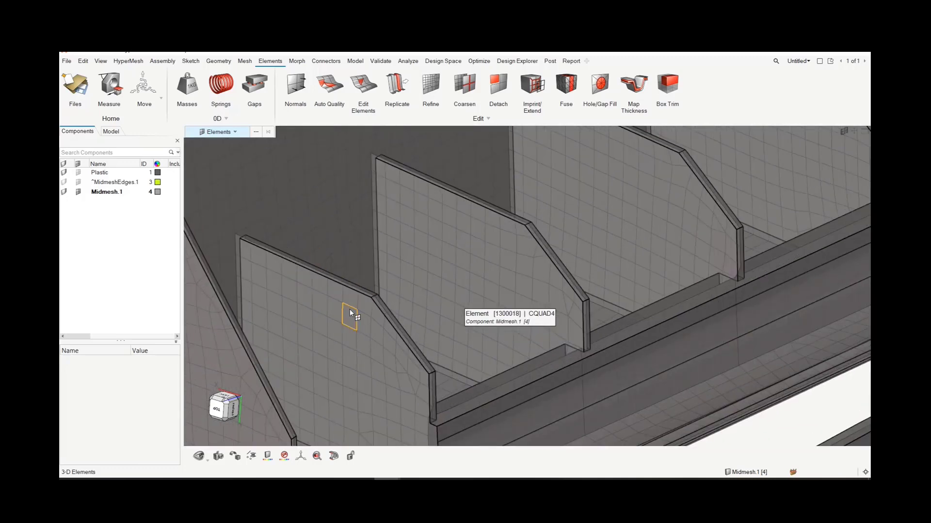
{"action": "scroll", "coordinate": [315, 283], "scroll_direction": "down", "scroll_amount": 5}
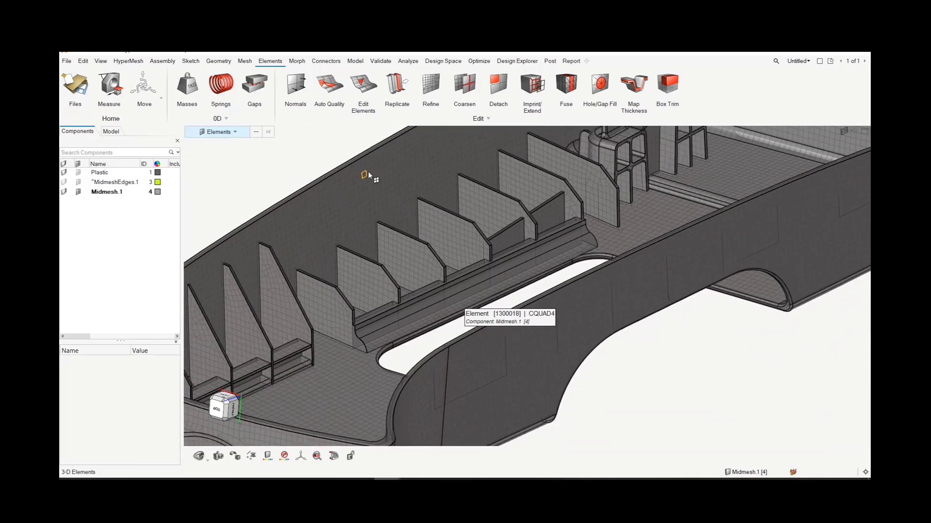
{"action": "scroll", "coordinate": [620, 402], "scroll_direction": "down", "scroll_amount": 4}
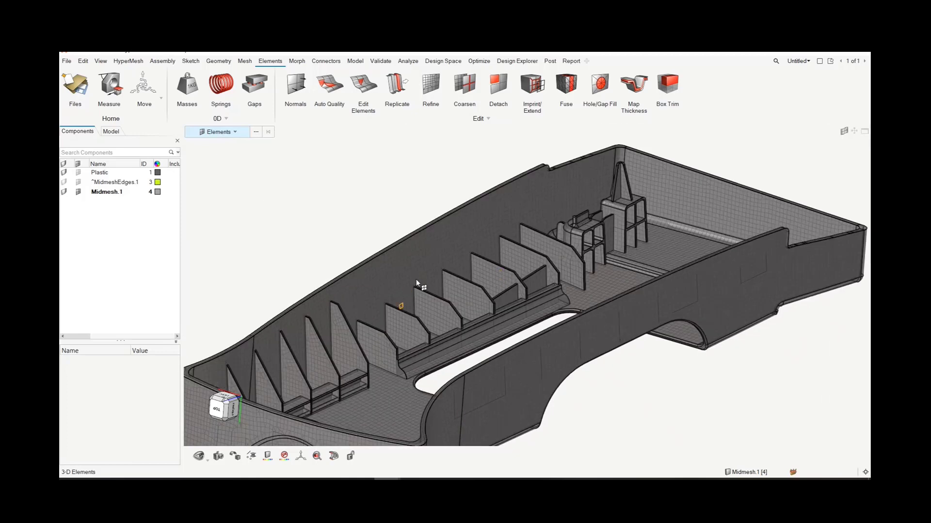
{"action": "mouse_move", "coordinate": [473, 223]}
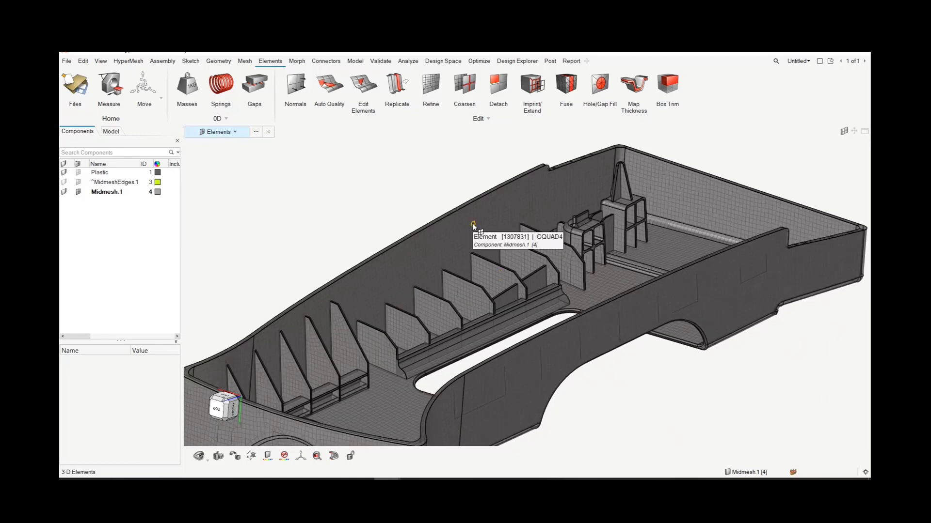
{"action": "middle_click_drag", "start_coordinate": [423, 144], "coordinate": [429, 226]}
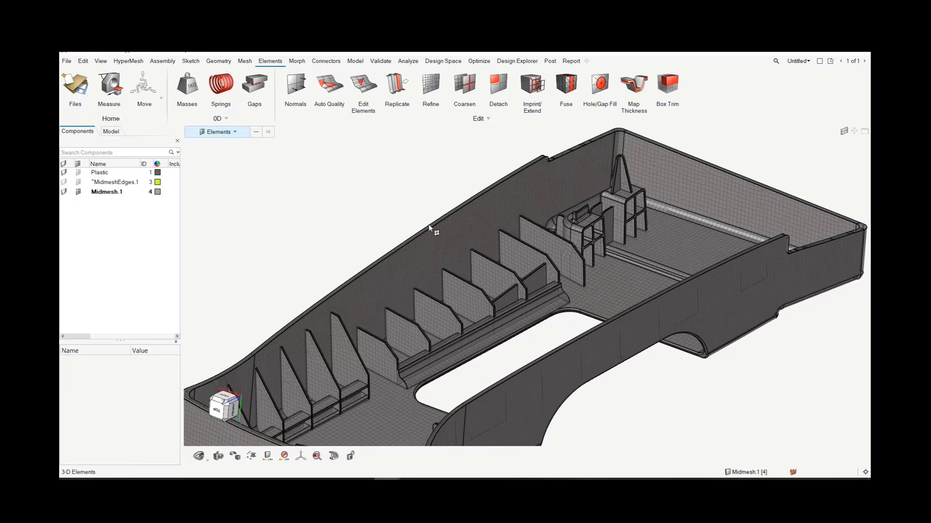
Map thickness from the Plastic component's geometry onto all midmesh elements of the housing.
{"action": "left_click", "coordinate": [633, 85]}
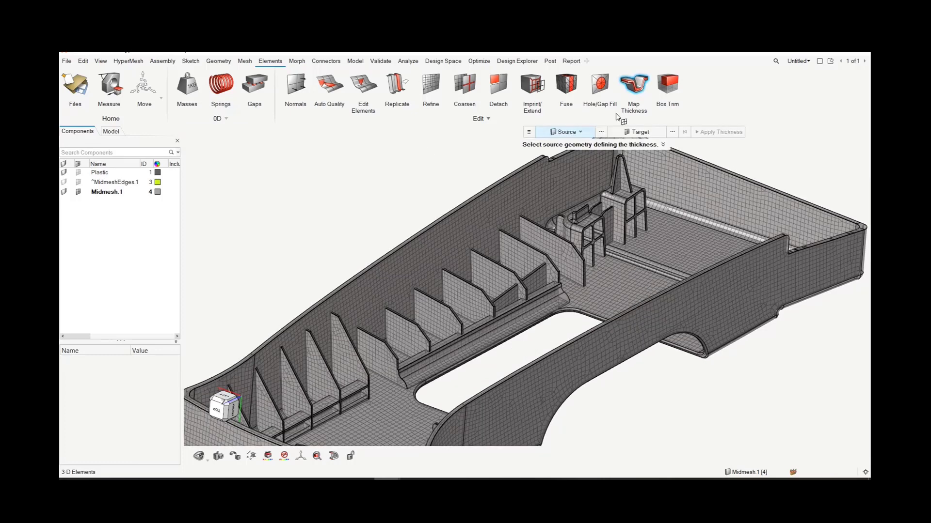
{"action": "scroll", "coordinate": [528, 168], "scroll_direction": "up", "scroll_amount": 5}
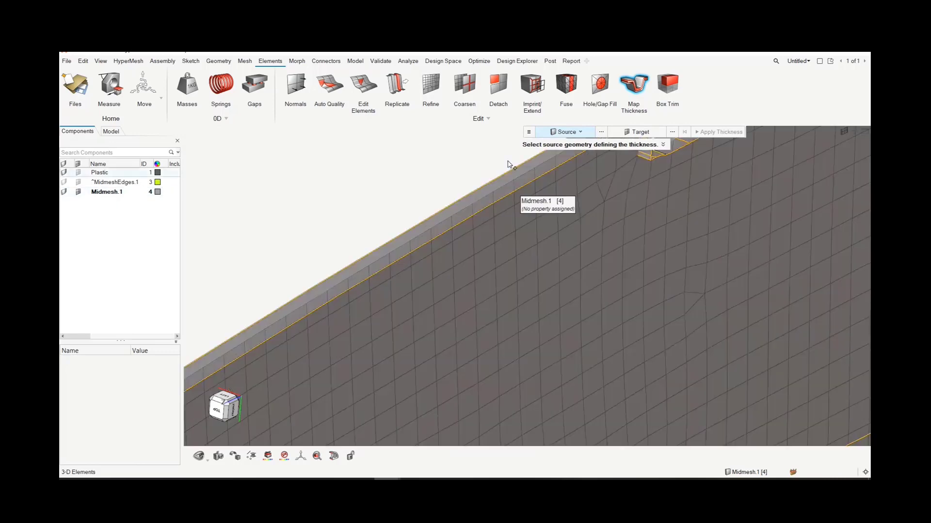
{"action": "left_click", "coordinate": [478, 211]}
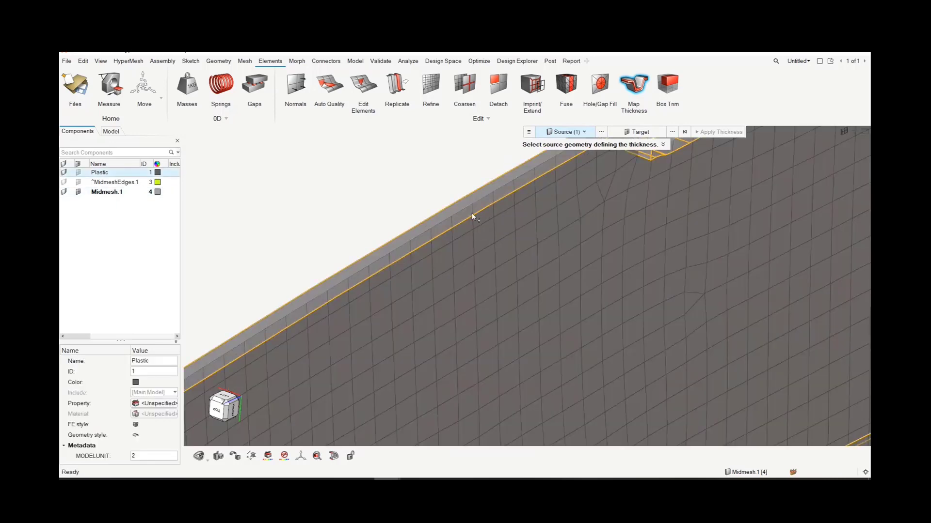
{"action": "scroll", "coordinate": [472, 213], "scroll_direction": "down", "scroll_amount": 5}
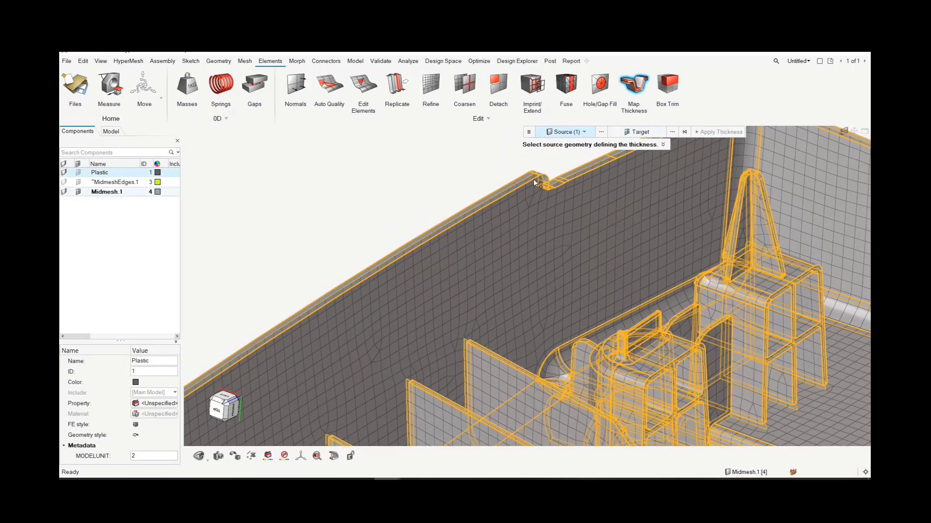
{"action": "left_click", "coordinate": [638, 134]}
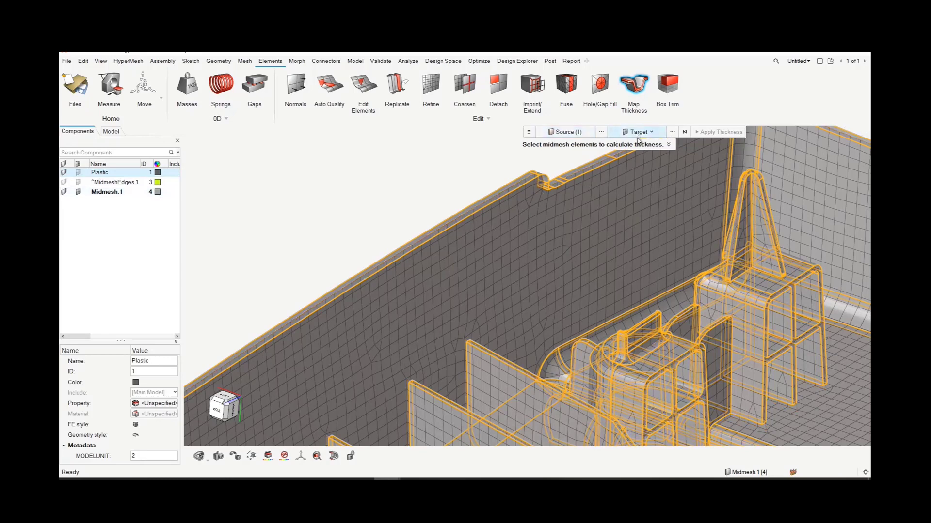
{"action": "scroll", "coordinate": [644, 155], "scroll_direction": "down", "scroll_amount": 5}
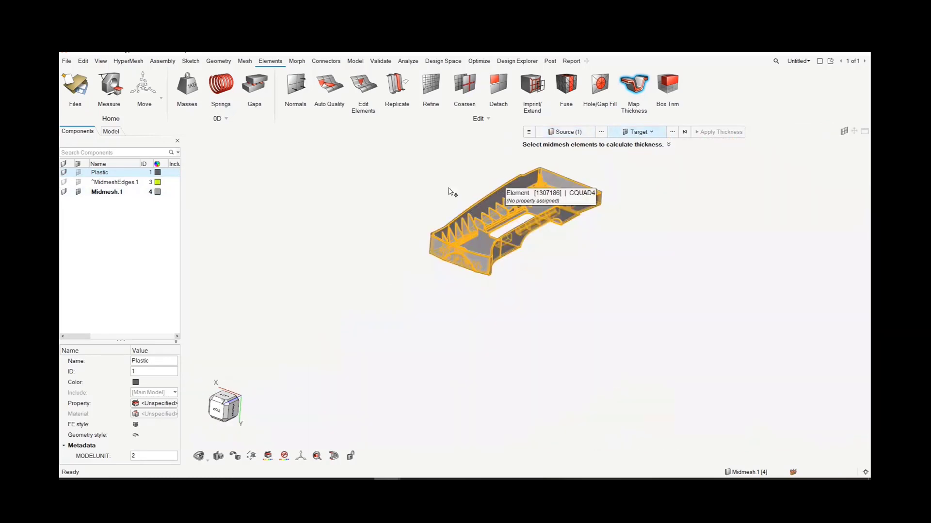
{"action": "left_click_drag", "start_coordinate": [346, 142], "coordinate": [647, 331]}
{"action": "scroll", "coordinate": [560, 208], "scroll_direction": "up", "scroll_amount": 5}
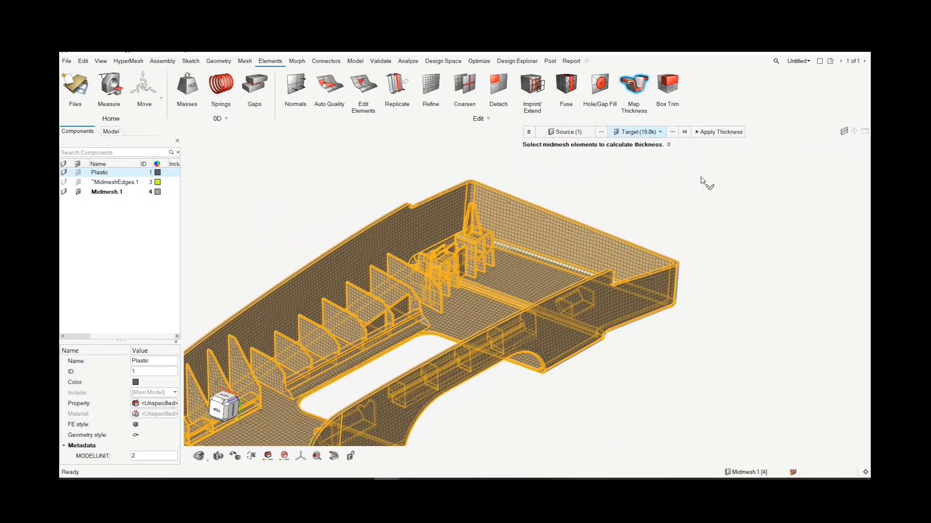
{"action": "left_click", "coordinate": [714, 133]}
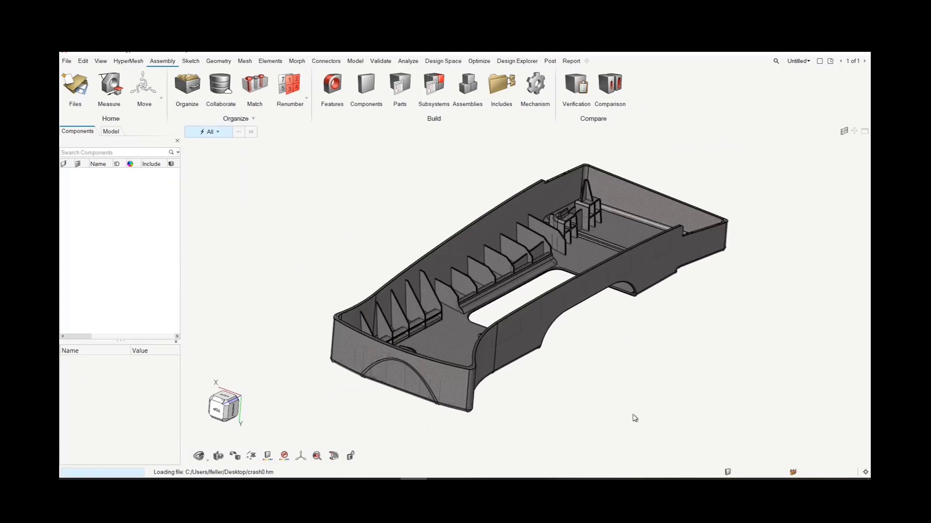
Expand the PSHELL properties in the model browser and widen the browser to review the thickness entries.
{"action": "left_click", "coordinate": [111, 132]}
{"action": "left_click", "coordinate": [64, 211]}
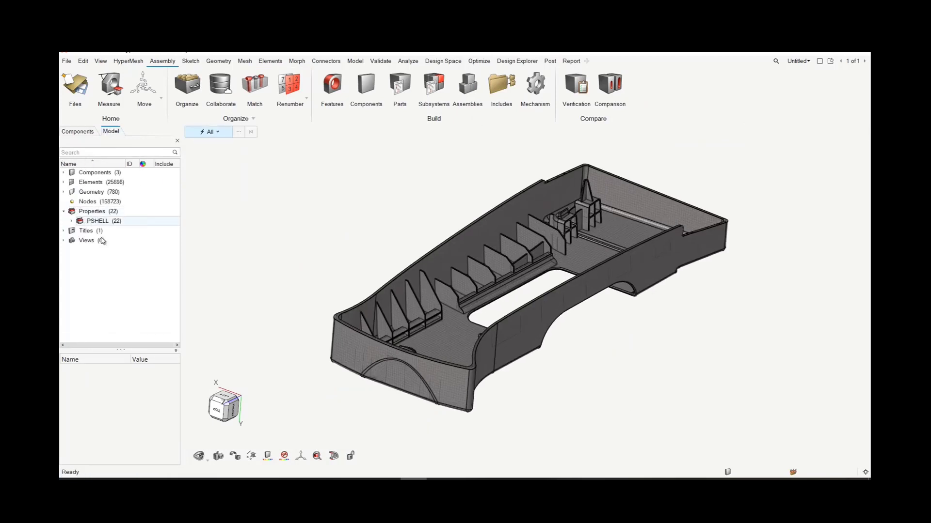
{"action": "left_click", "coordinate": [71, 222]}
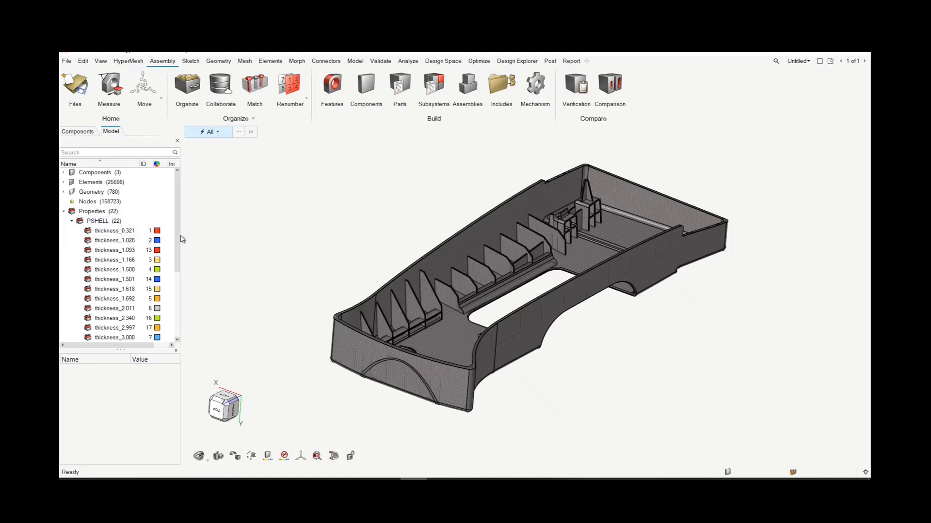
{"action": "left_click_drag", "start_coordinate": [221, 258], "coordinate": [219, 257]}
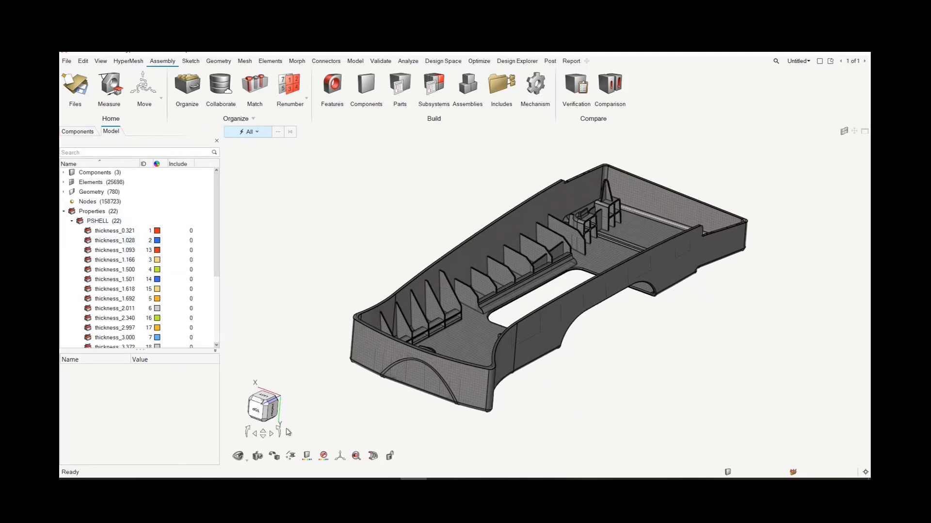
Colour the model by thickness and inspect the values on the ribs and the ledge beside the cutout.
{"action": "left_click", "coordinate": [307, 457]}
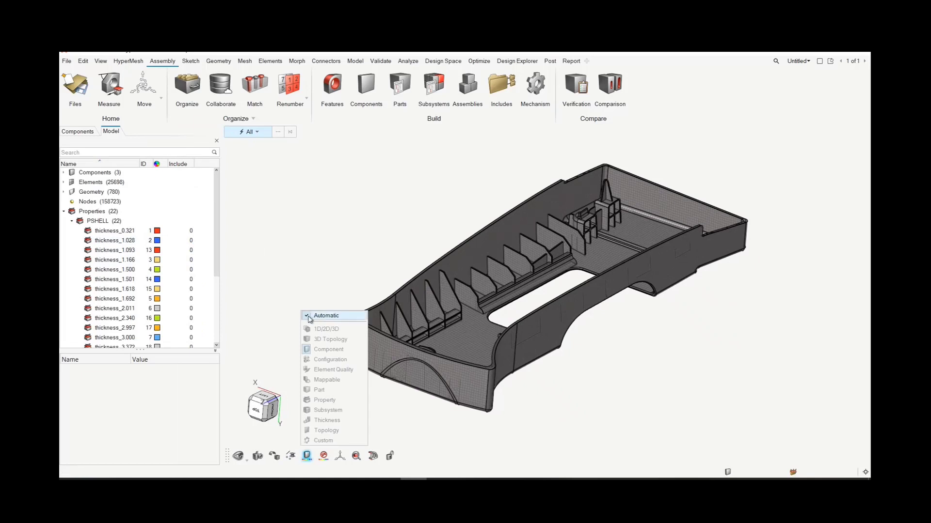
{"action": "left_click", "coordinate": [334, 420]}
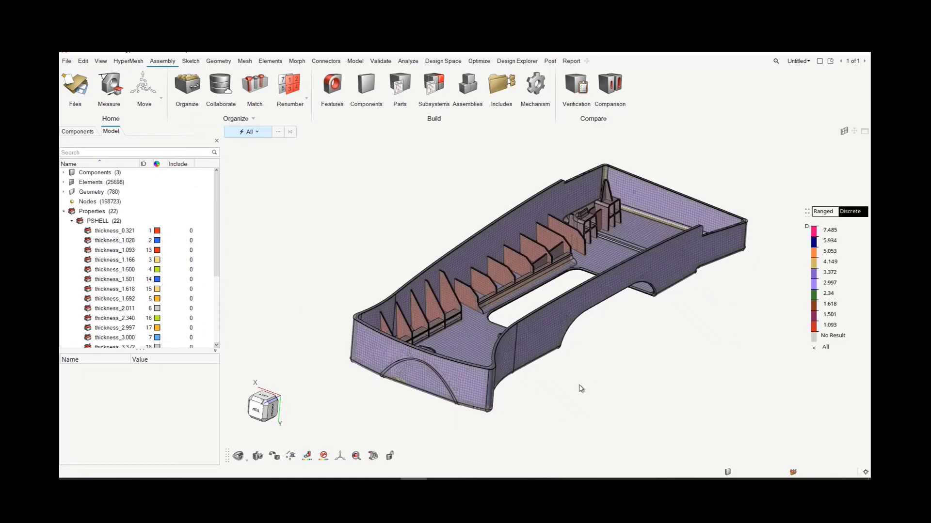
{"action": "scroll", "coordinate": [533, 228], "scroll_direction": "up", "scroll_amount": 5}
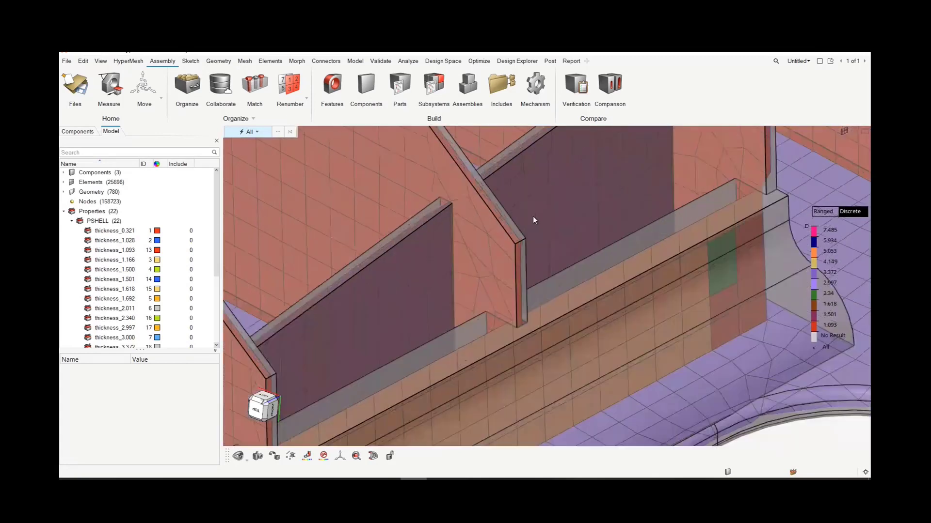
Display the housing's 2D shells as 3D elements while keeping the thickness colouring.
{"action": "scroll", "coordinate": [704, 256], "scroll_direction": "down", "scroll_amount": 6}
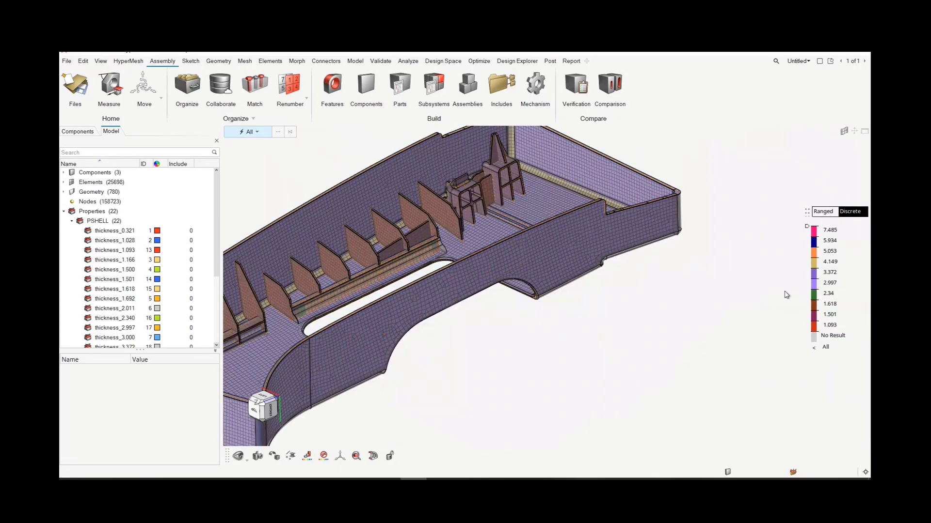
{"action": "left_click", "coordinate": [292, 457]}
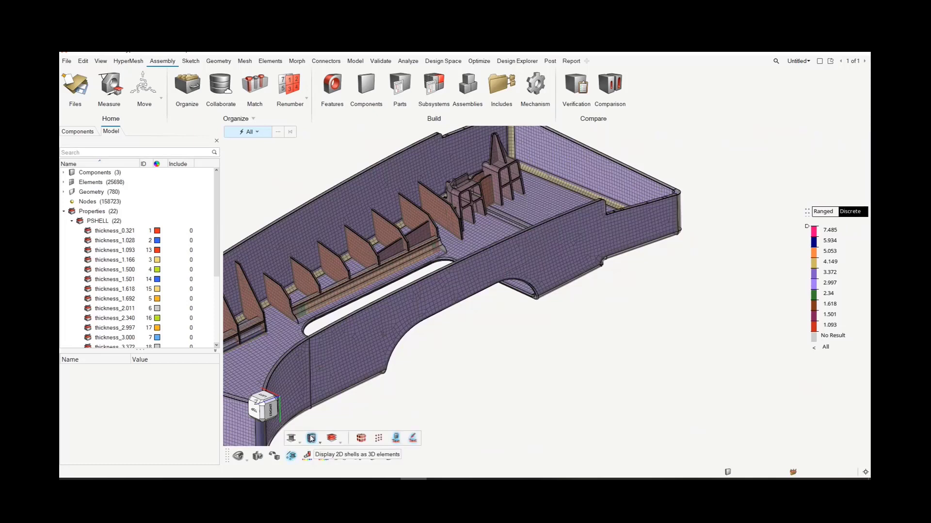
{"action": "left_click", "coordinate": [311, 439]}
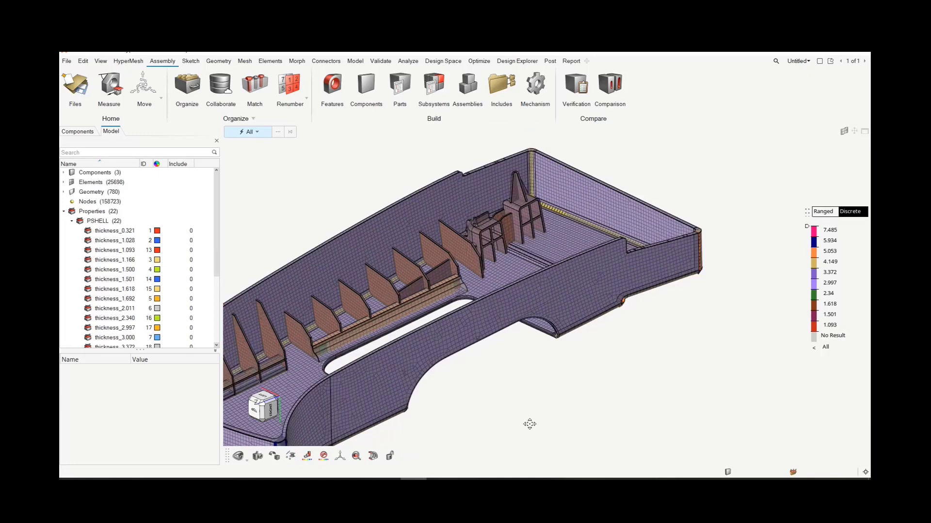
Examine the 3D shell thickness display on the ribs, side walls, housing corners and the ledge beside the cutout.
{"action": "scroll", "coordinate": [517, 356], "scroll_direction": "up", "scroll_amount": 3}
{"action": "left_click_drag", "start_coordinate": [518, 355], "coordinate": [529, 368], "text": "ctrl"}
{"action": "scroll", "coordinate": [478, 297], "scroll_direction": "up", "scroll_amount": 5}
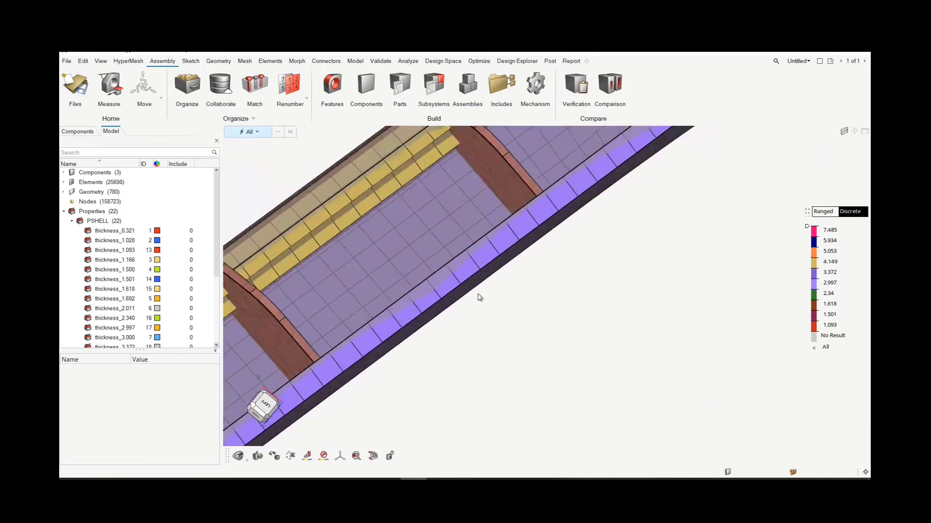
{"action": "scroll", "coordinate": [497, 233], "scroll_direction": "down", "scroll_amount": 3}
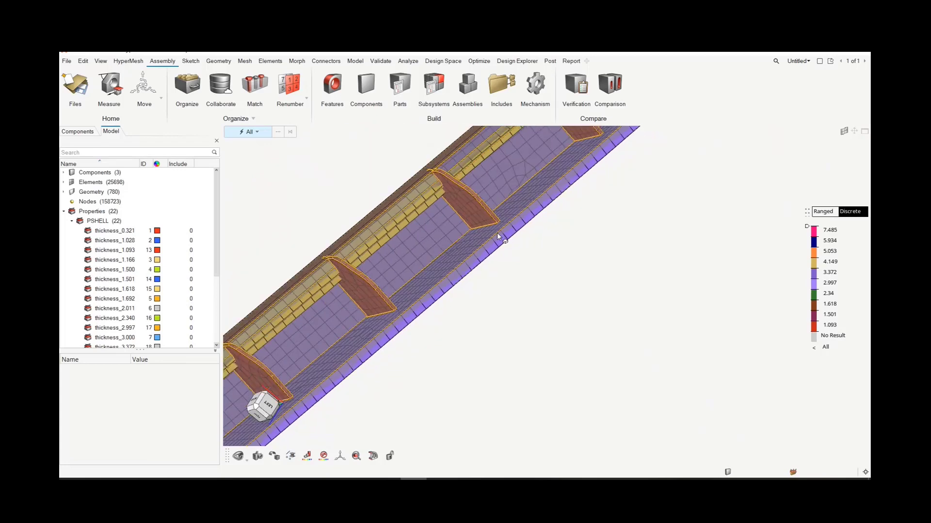
{"action": "scroll", "coordinate": [482, 189], "scroll_direction": "up", "scroll_amount": 5}
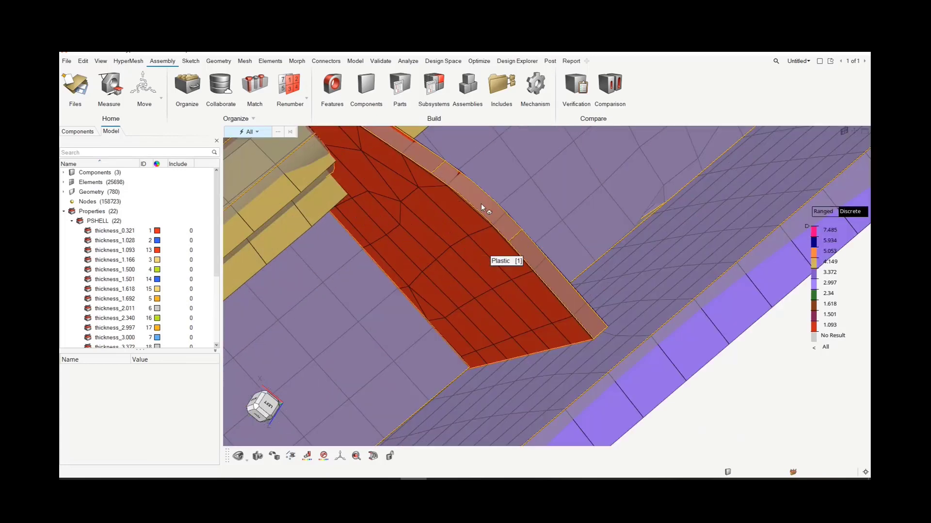
{"action": "scroll", "coordinate": [538, 313], "scroll_direction": "down", "scroll_amount": 4}
{"action": "scroll", "coordinate": [538, 312], "scroll_direction": "down", "scroll_amount": 2}
{"action": "scroll", "coordinate": [565, 390], "scroll_direction": "up", "scroll_amount": 5}
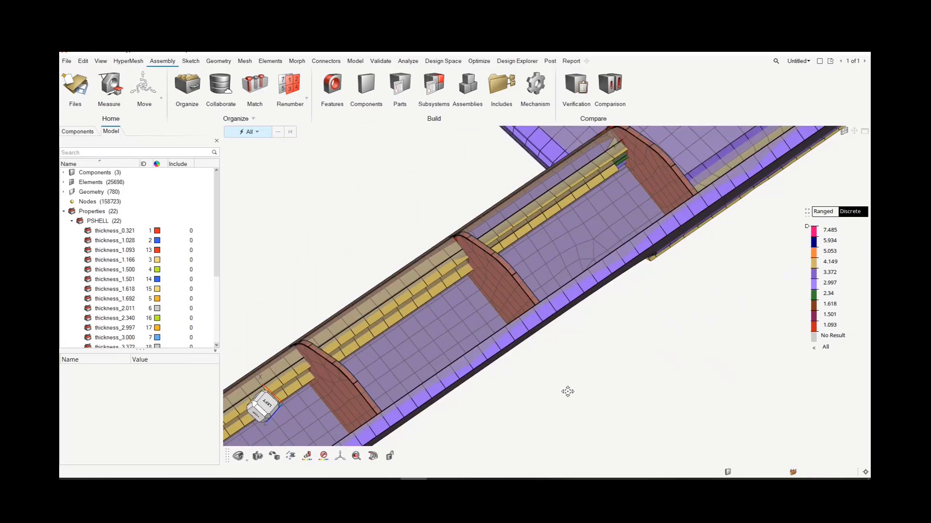
{"action": "scroll", "coordinate": [559, 388], "scroll_direction": "down", "scroll_amount": 3}
{"action": "scroll", "coordinate": [606, 371], "scroll_direction": "up", "scroll_amount": 5}
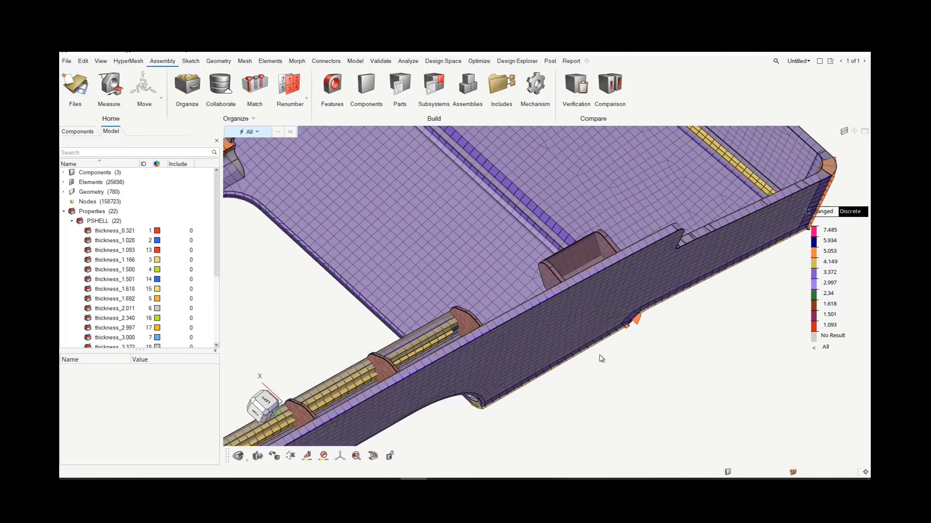
{"action": "scroll", "coordinate": [575, 243], "scroll_direction": "down", "scroll_amount": 5}
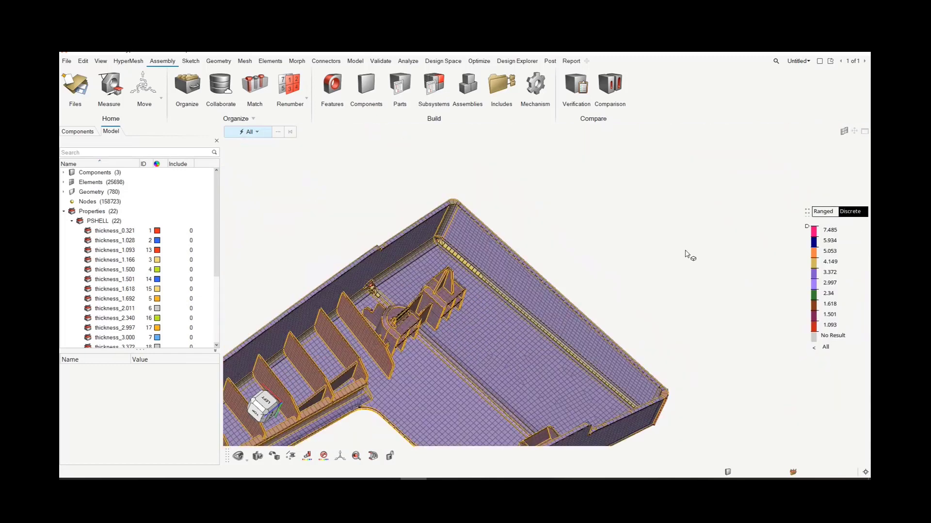
{"action": "middle_click_drag", "start_coordinate": [684, 250], "coordinate": [628, 293]}
{"action": "scroll", "coordinate": [728, 187], "scroll_direction": "up", "scroll_amount": 4}
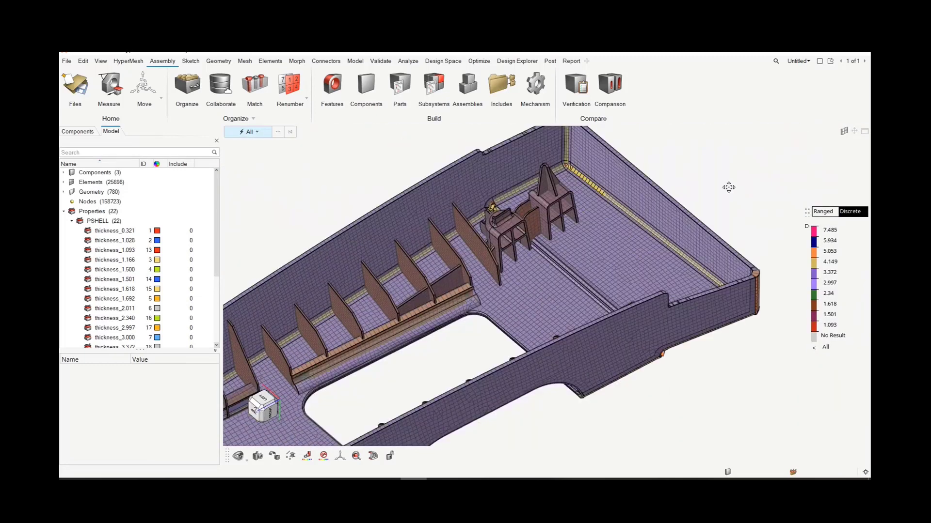
{"action": "scroll", "coordinate": [386, 316], "scroll_direction": "up", "scroll_amount": 3}
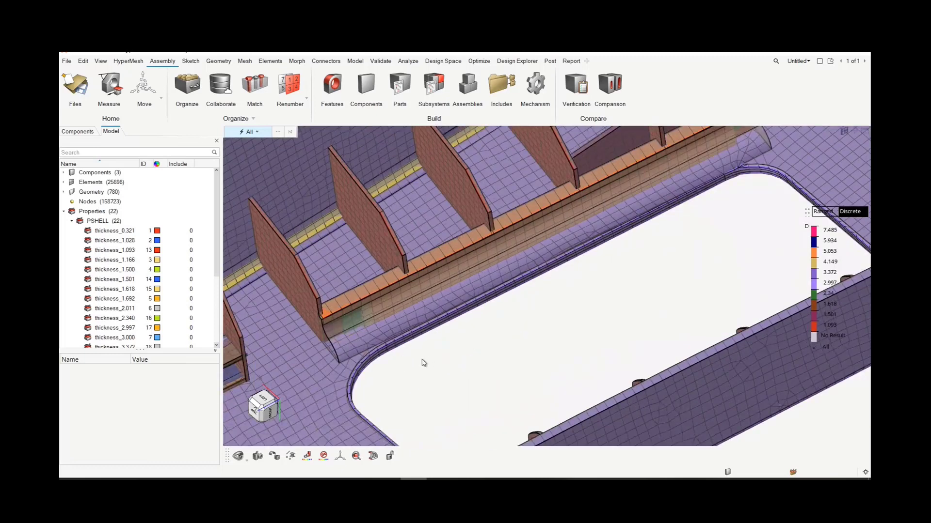
{"action": "scroll", "coordinate": [430, 359], "scroll_direction": "down", "scroll_amount": 4}
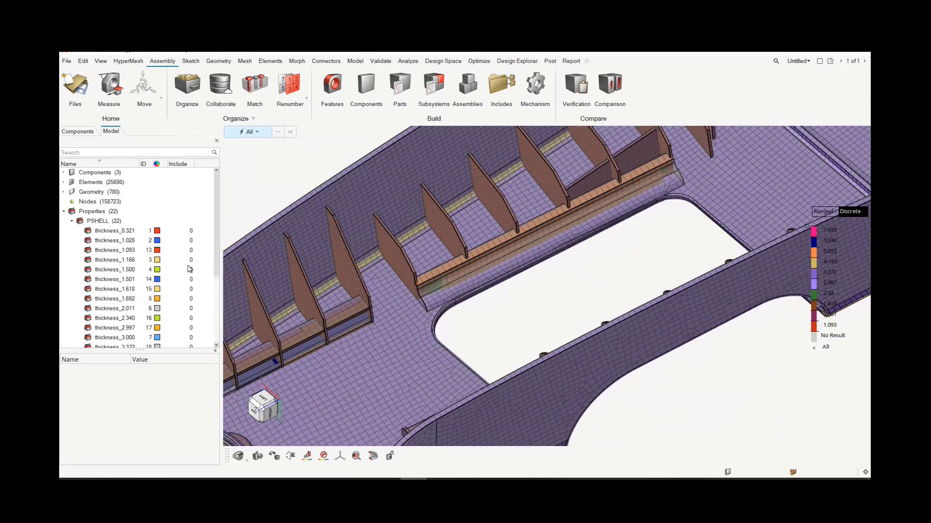
Start assigning the thickness_0.321 property with elements as the target type, and leave the assignment without selecting any.
{"action": "right_click", "coordinate": [119, 233]}
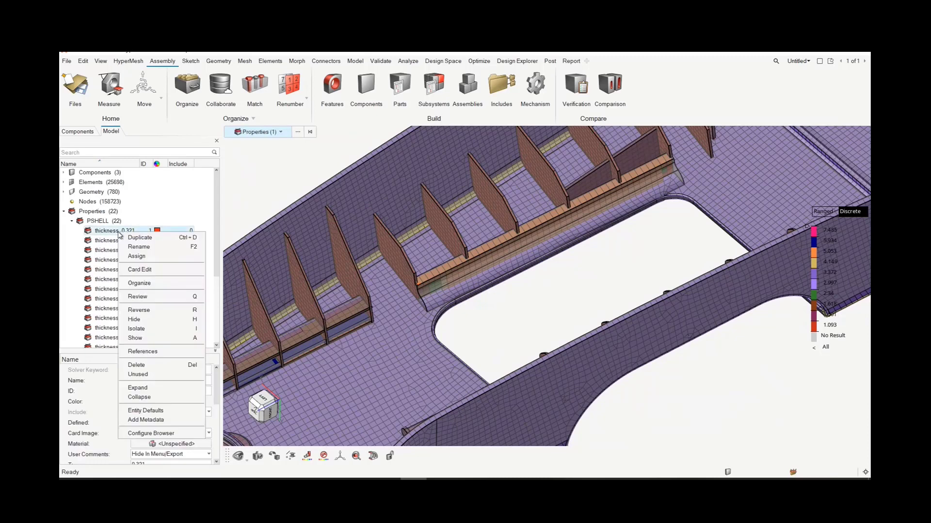
{"action": "left_click", "coordinate": [136, 257]}
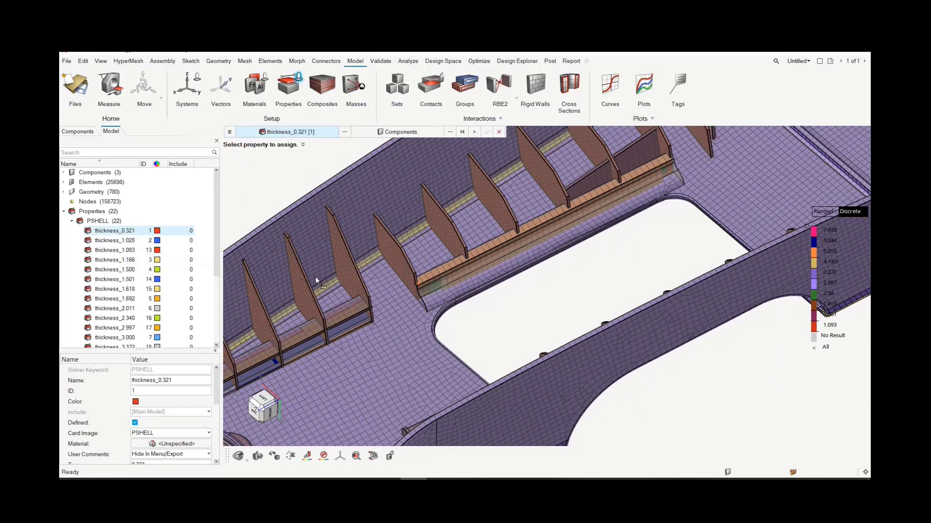
{"action": "left_click", "coordinate": [421, 133]}
{"action": "left_click", "coordinate": [419, 132]}
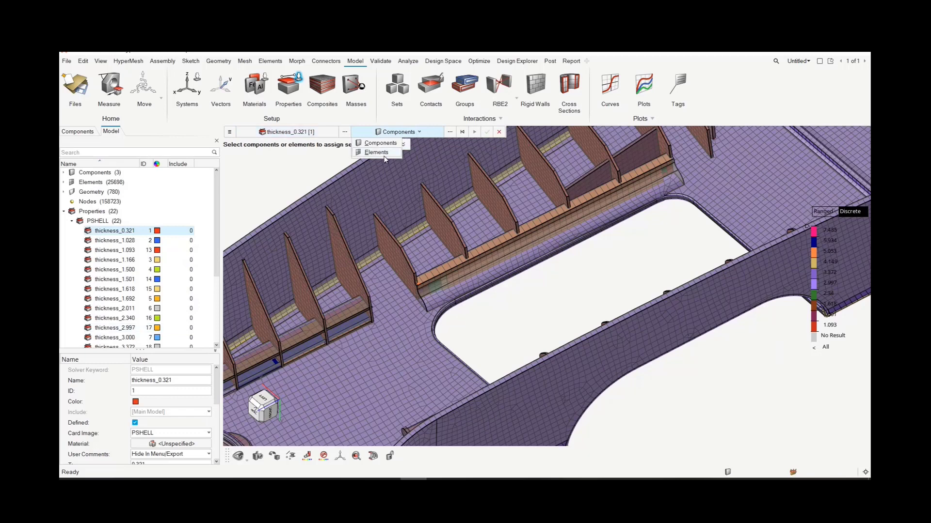
{"action": "left_click", "coordinate": [383, 153]}
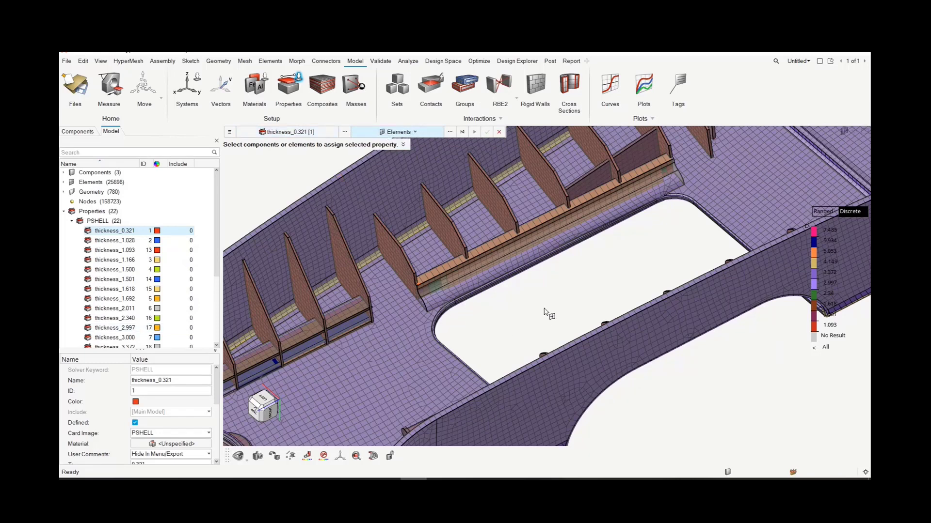
{"action": "right_click", "coordinate": [529, 314]}
{"action": "mouse_move", "coordinate": [518, 315]}
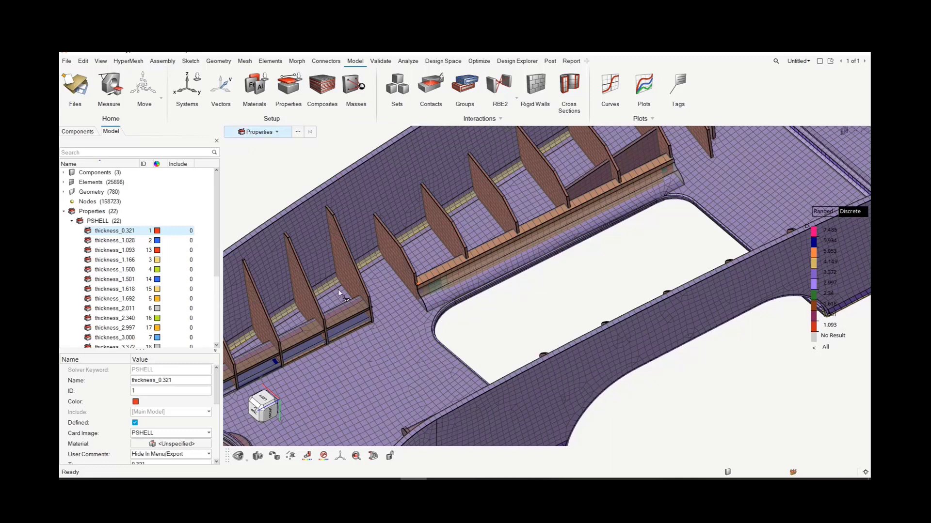
Review the advanced Map Thickness options, including the thickness interval used for grouping elements.
{"action": "scroll", "coordinate": [243, 161], "scroll_direction": "down", "scroll_amount": 5}
{"action": "right_click_drag", "start_coordinate": [435, 334], "coordinate": [487, 398]}
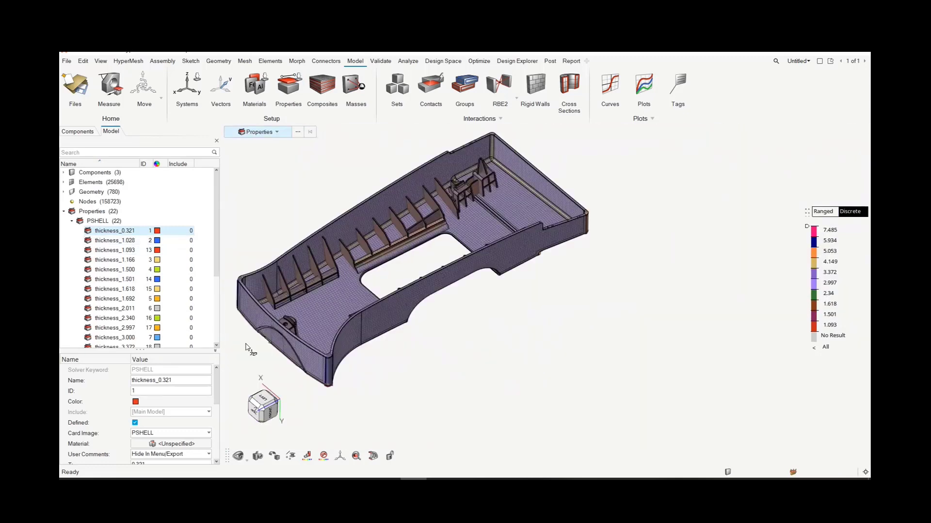
{"action": "right_click_drag", "start_coordinate": [388, 280], "coordinate": [442, 294]}
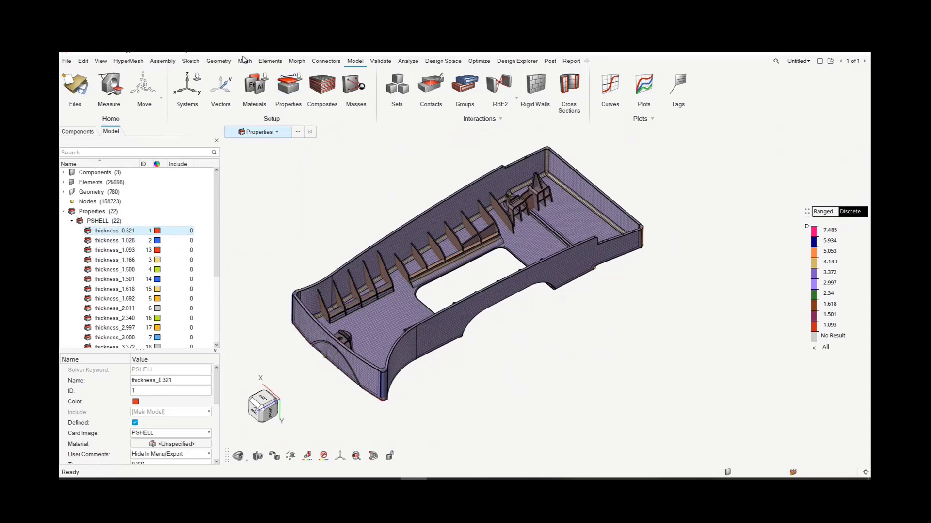
{"action": "left_click", "coordinate": [268, 61]}
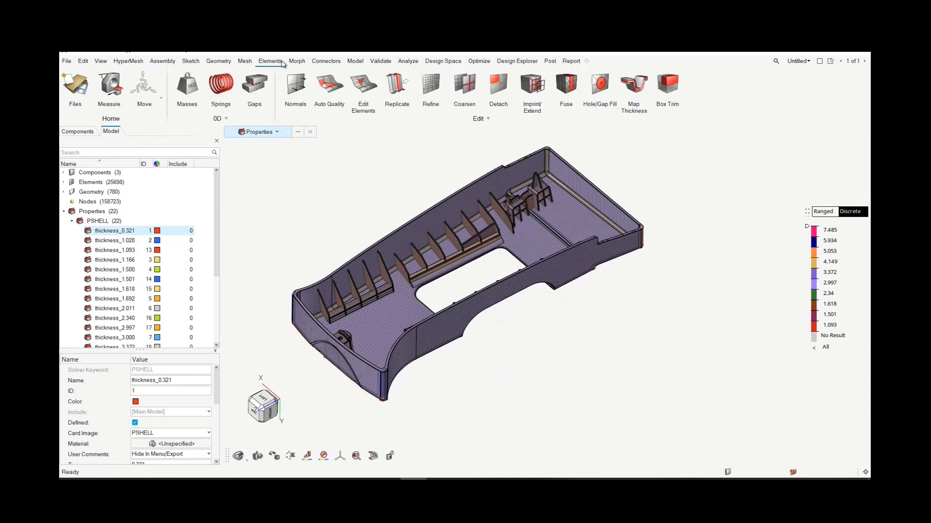
{"action": "left_click", "coordinate": [633, 86]}
{"action": "left_click", "coordinate": [529, 132]}
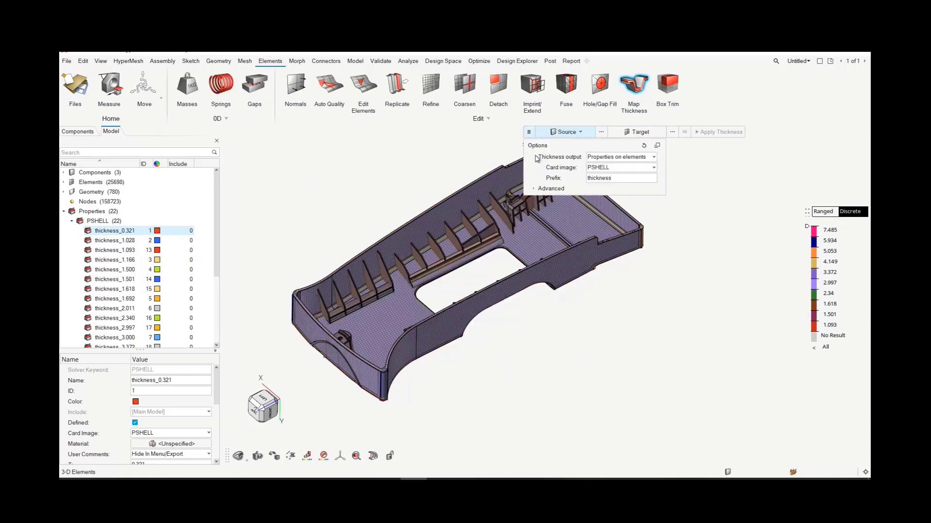
{"action": "left_click", "coordinate": [541, 189]}
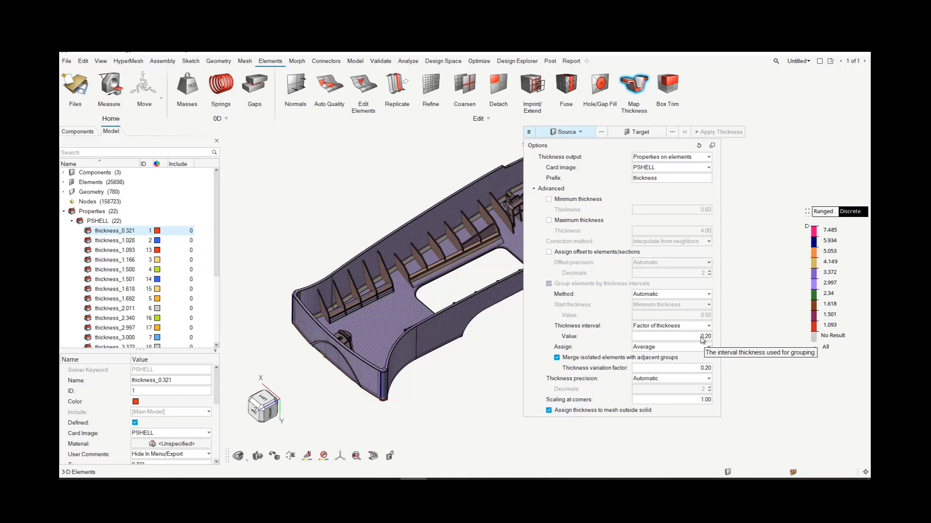
{"action": "left_click", "coordinate": [130, 241]}
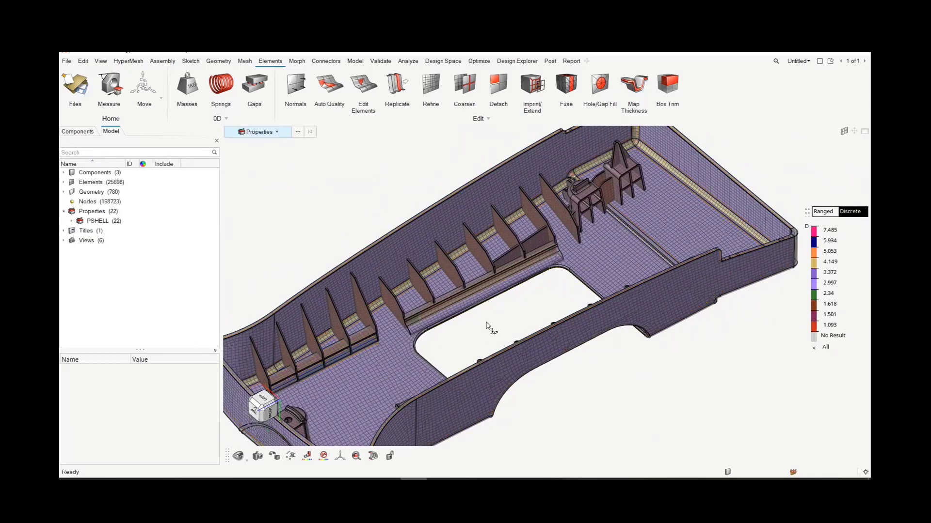
Examine the housing's ribs, side walls and corner rim by thickness colour, finishing with the whole part in view.
{"action": "left_click_drag", "start_coordinate": [483, 323], "coordinate": [451, 357], "text": "ctrl"}
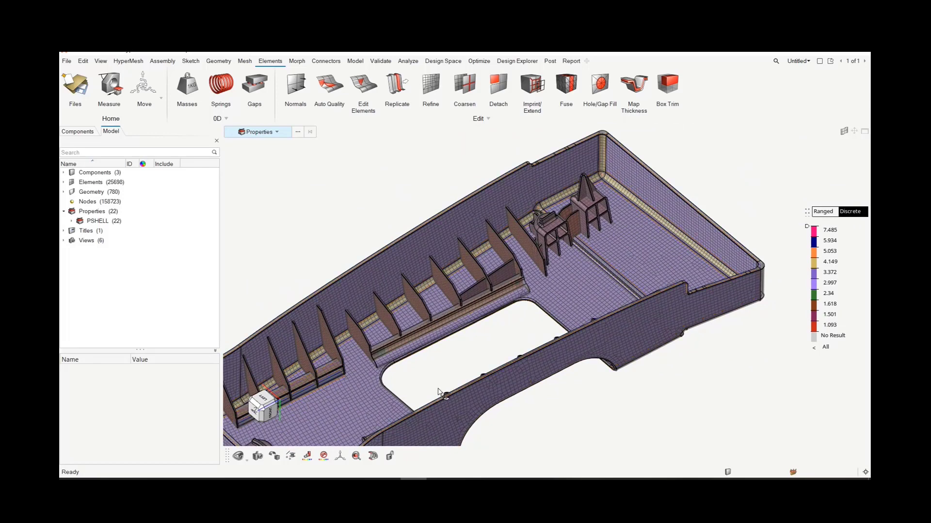
{"action": "scroll", "coordinate": [409, 363], "scroll_direction": "up", "scroll_amount": 4}
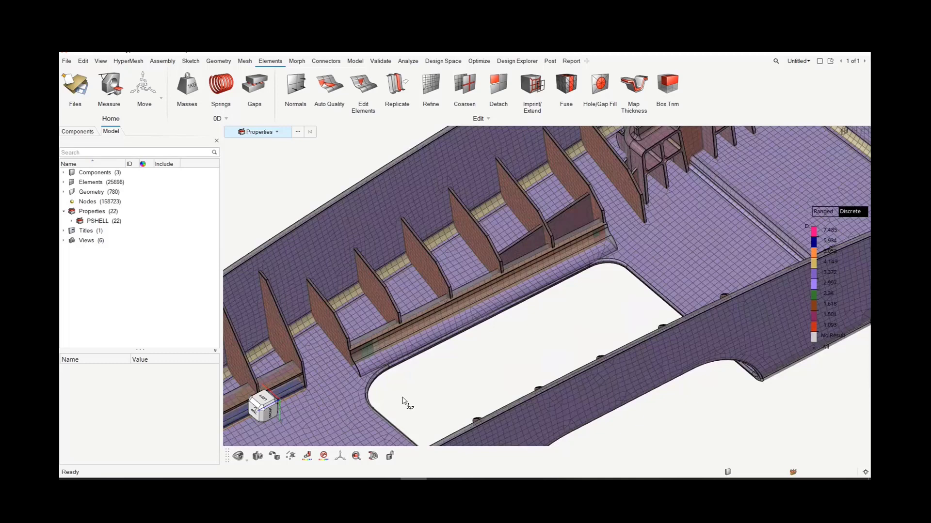
{"action": "scroll", "coordinate": [290, 225], "scroll_direction": "up", "scroll_amount": 3}
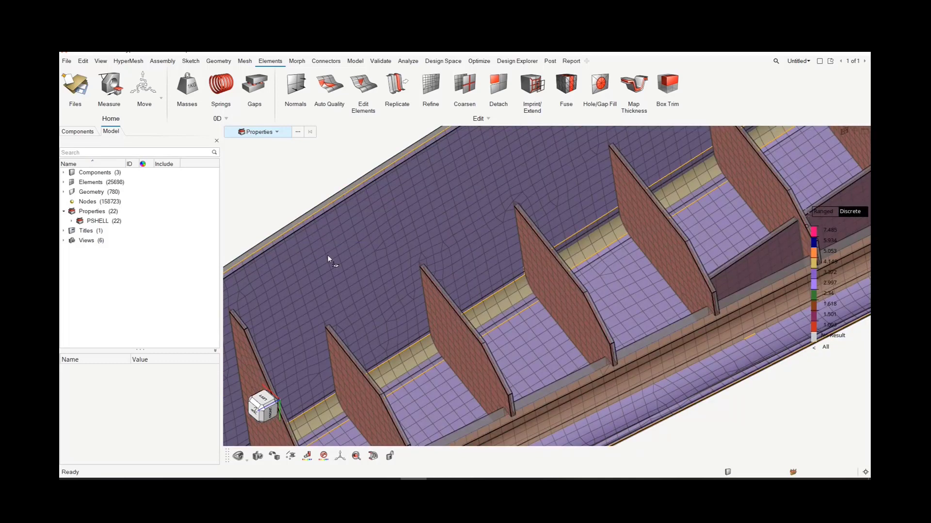
{"action": "scroll", "coordinate": [327, 262], "scroll_direction": "down", "scroll_amount": 5}
{"action": "scroll", "coordinate": [621, 305], "scroll_direction": "down", "scroll_amount": 2}
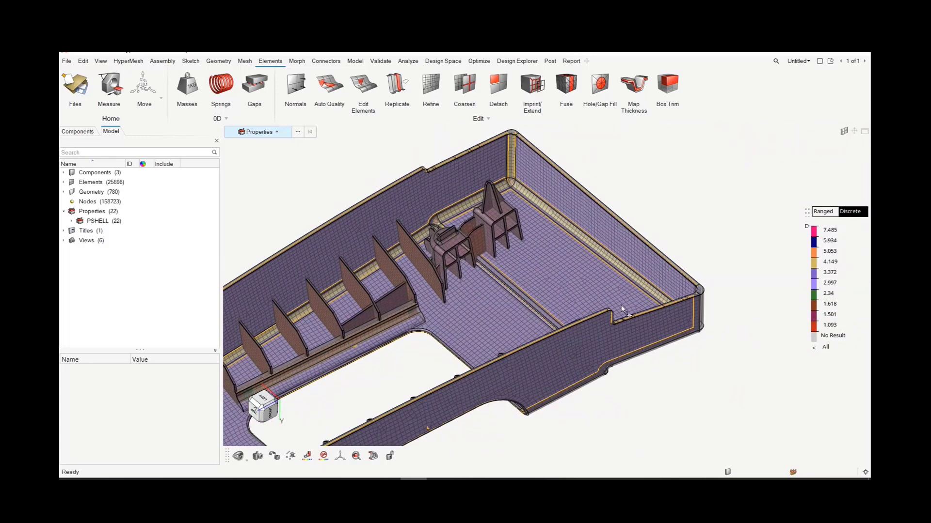
{"action": "scroll", "coordinate": [704, 264], "scroll_direction": "up", "scroll_amount": 5}
{"action": "scroll", "coordinate": [751, 321], "scroll_direction": "up", "scroll_amount": 4}
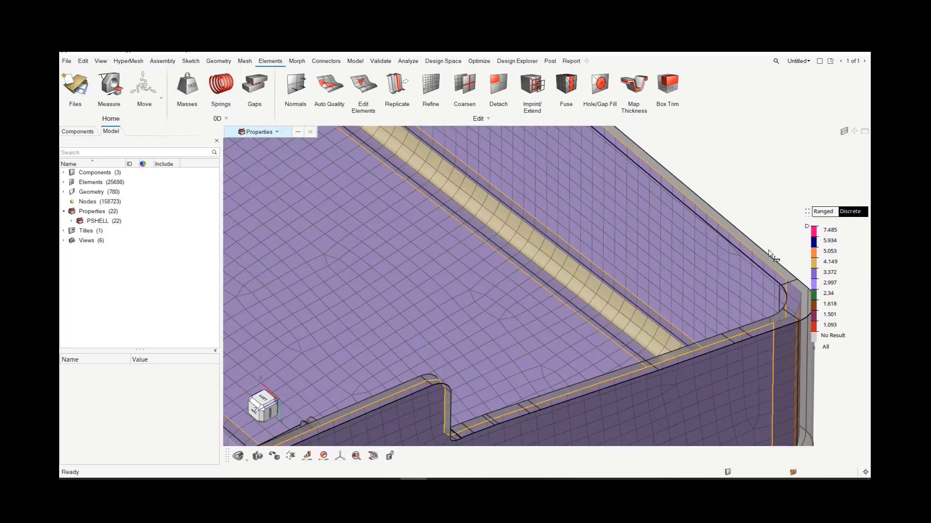
{"action": "scroll", "coordinate": [790, 296], "scroll_direction": "down", "scroll_amount": 2}
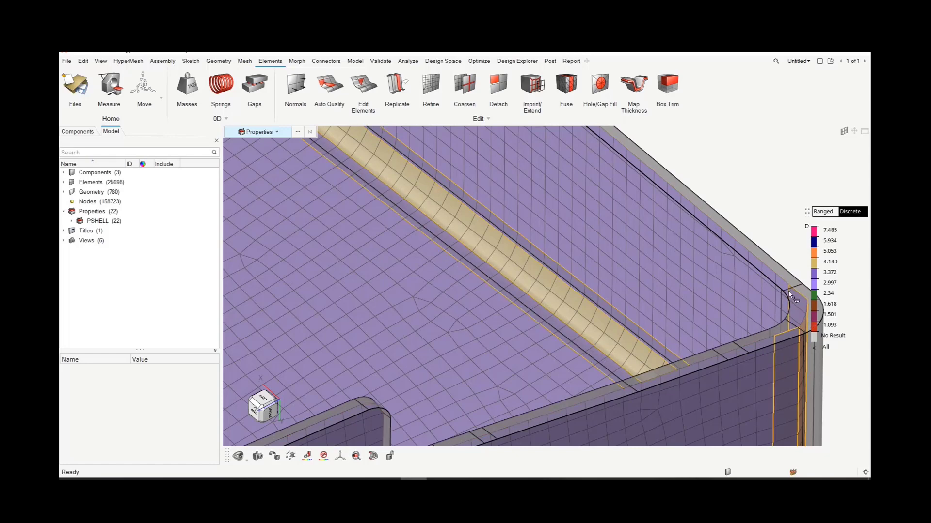
{"action": "scroll", "coordinate": [781, 284], "scroll_direction": "down", "scroll_amount": 3}
{"action": "scroll", "coordinate": [781, 284], "scroll_direction": "down", "scroll_amount": 5}
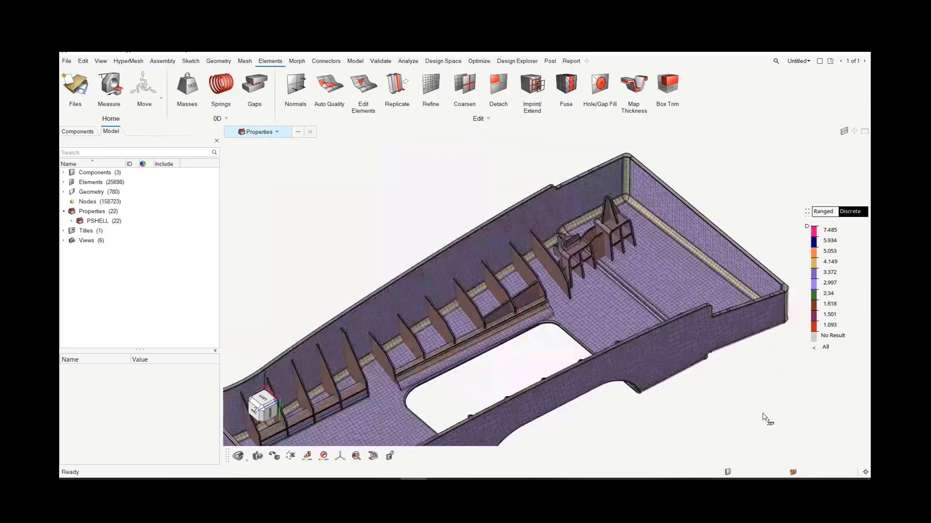
{"action": "right_click", "coordinate": [738, 423]}
{"action": "left_click", "coordinate": [737, 422]}
{"action": "scroll", "coordinate": [722, 420], "scroll_direction": "down", "scroll_amount": 2}
{"action": "scroll", "coordinate": [724, 422], "scroll_direction": "down", "scroll_amount": 2}
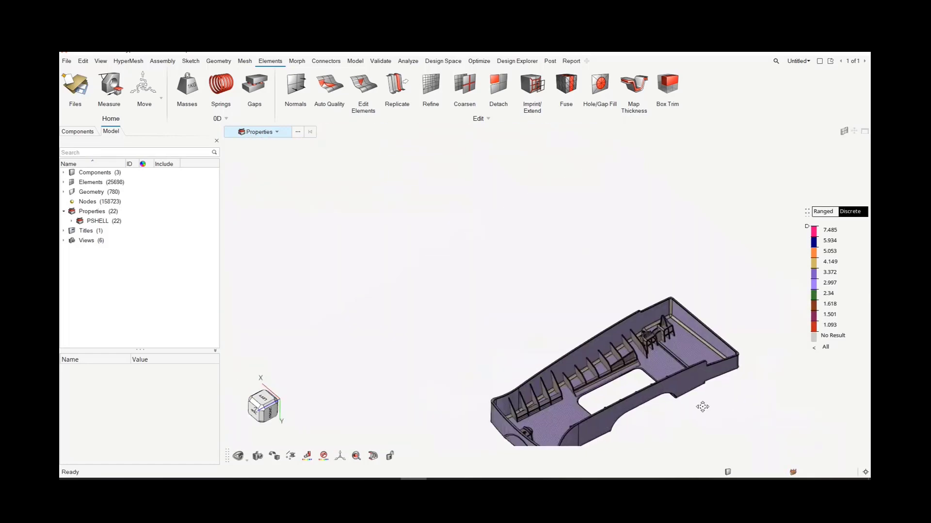
{"action": "middle_click_drag", "start_coordinate": [702, 407], "coordinate": [604, 286]}
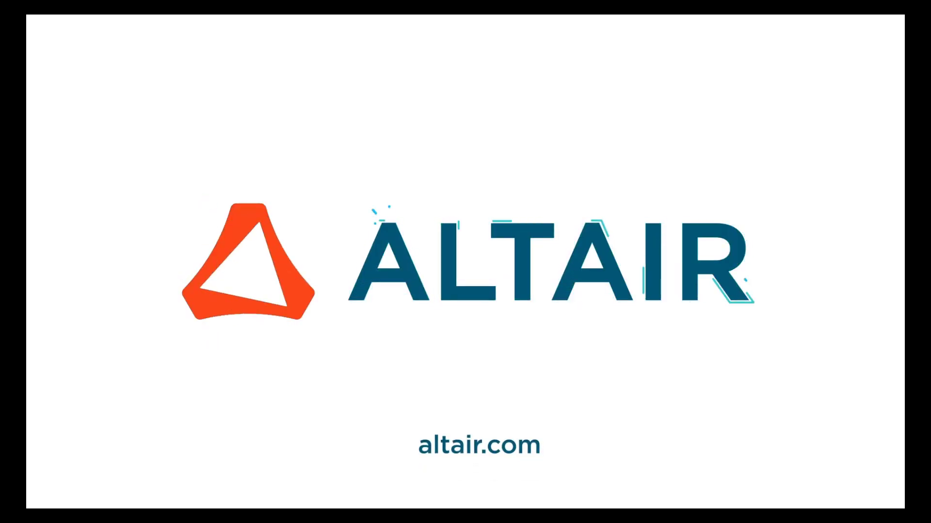